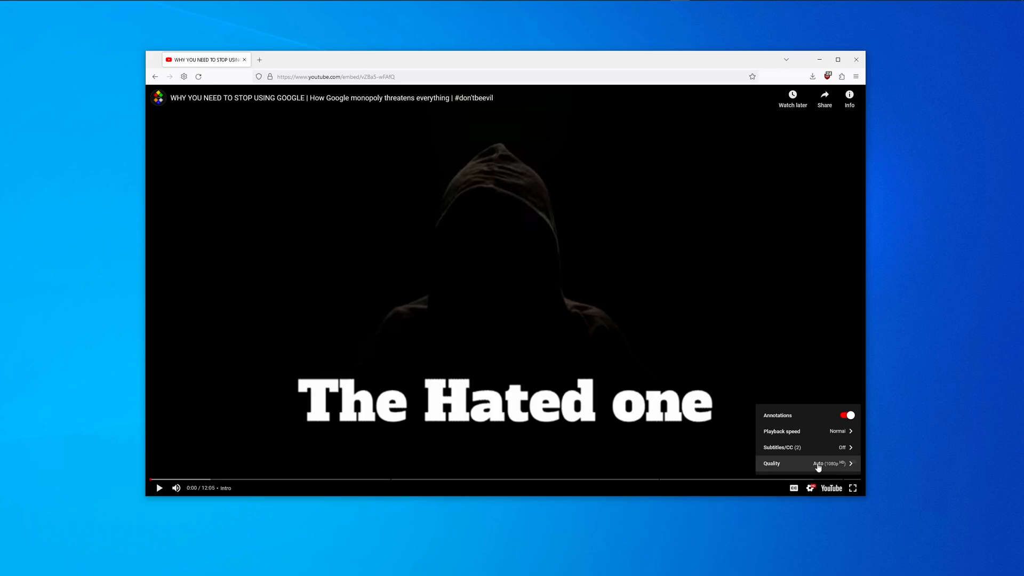
Step: Show the YouTube video's playback speed options and let it play into the gameplay footage
{"action": "left_click", "coordinate": [829, 432]}
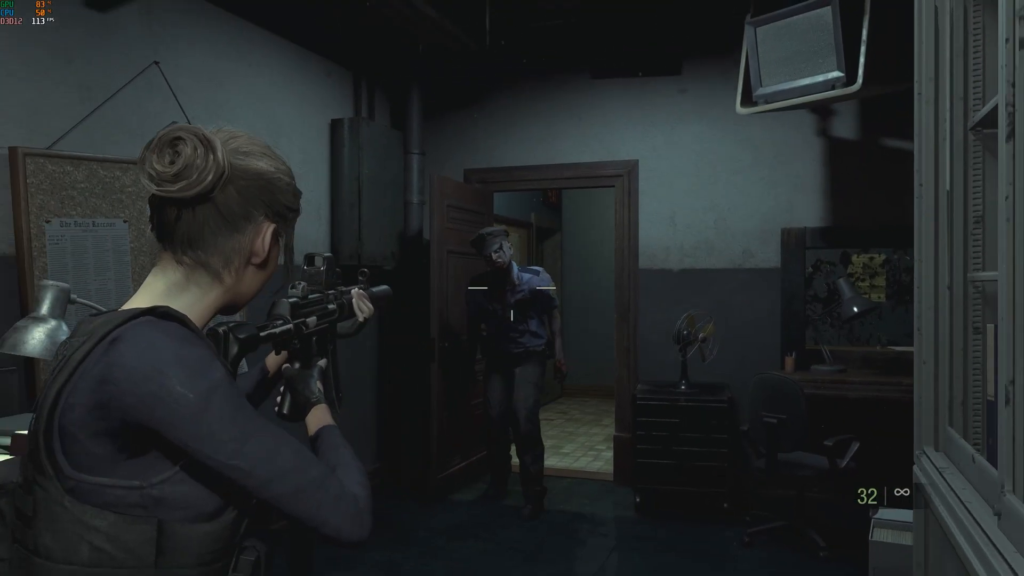
Step: Bring the microsoft.com/software-download/windows10 tab to the front
{"action": "left_click", "coordinate": [512, 288]}
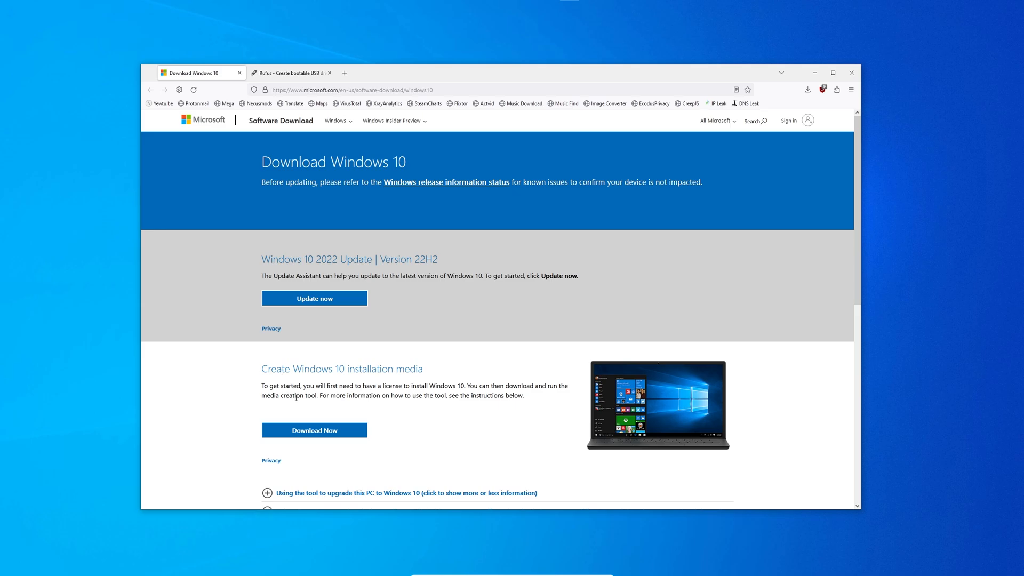
Step: Cancel the media creation tool download and install the User-Agent Switcher and Manager add-on
{"action": "left_click", "coordinate": [314, 431]}
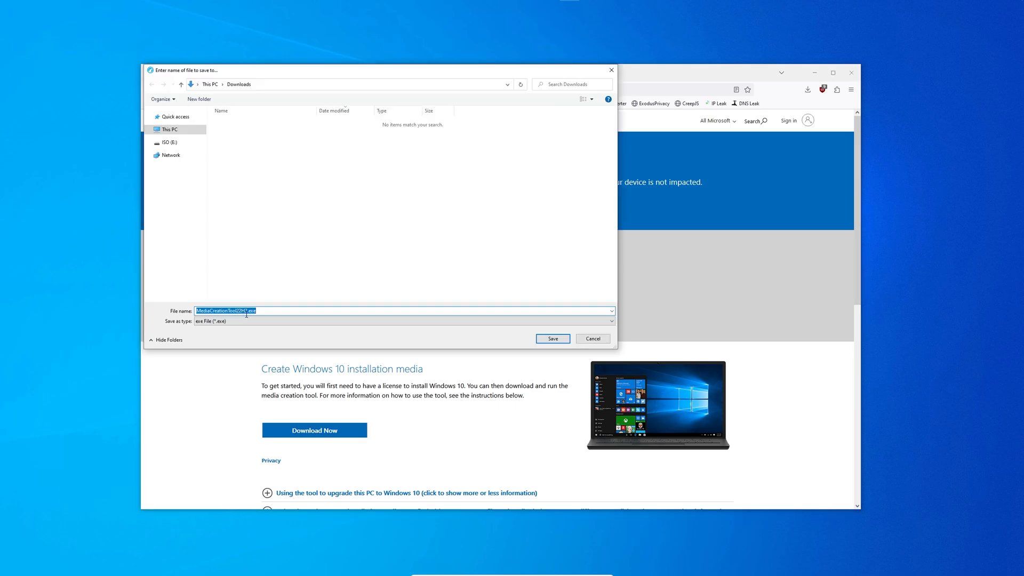
{"action": "left_click", "coordinate": [585, 339]}
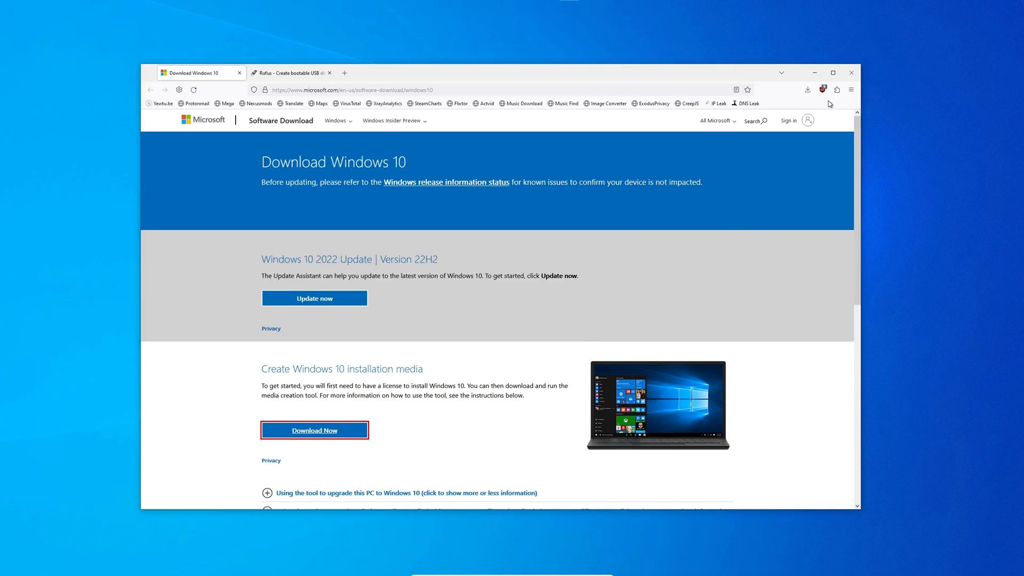
{"action": "left_click", "coordinate": [836, 90]}
{"action": "left_click", "coordinate": [484, 121]}
{"action": "type", "text": "user"}
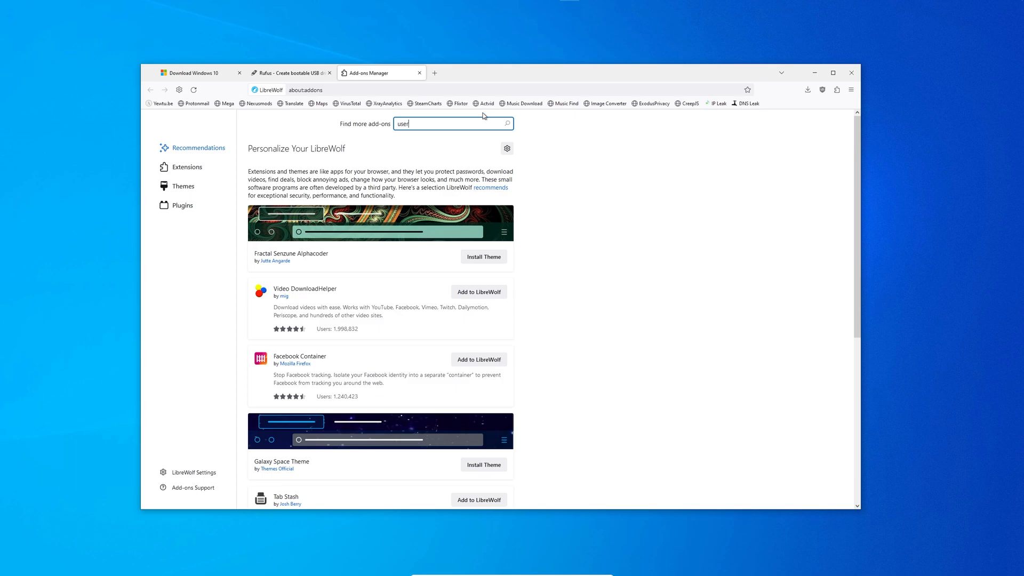
{"action": "type", "text": "agent"}
{"action": "key", "text": "Return"}
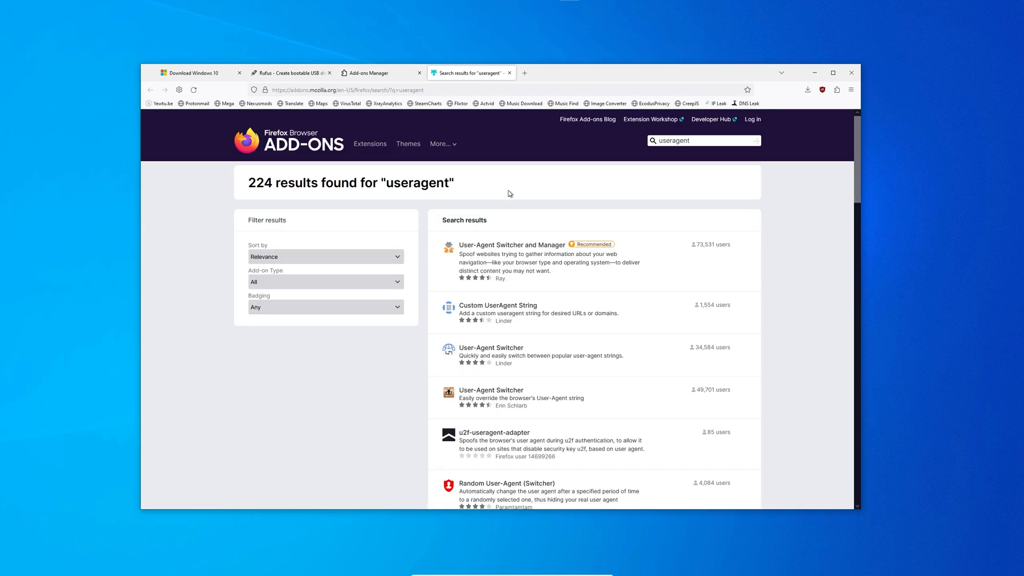
{"action": "left_click", "coordinate": [517, 246]}
{"action": "left_click", "coordinate": [525, 267]}
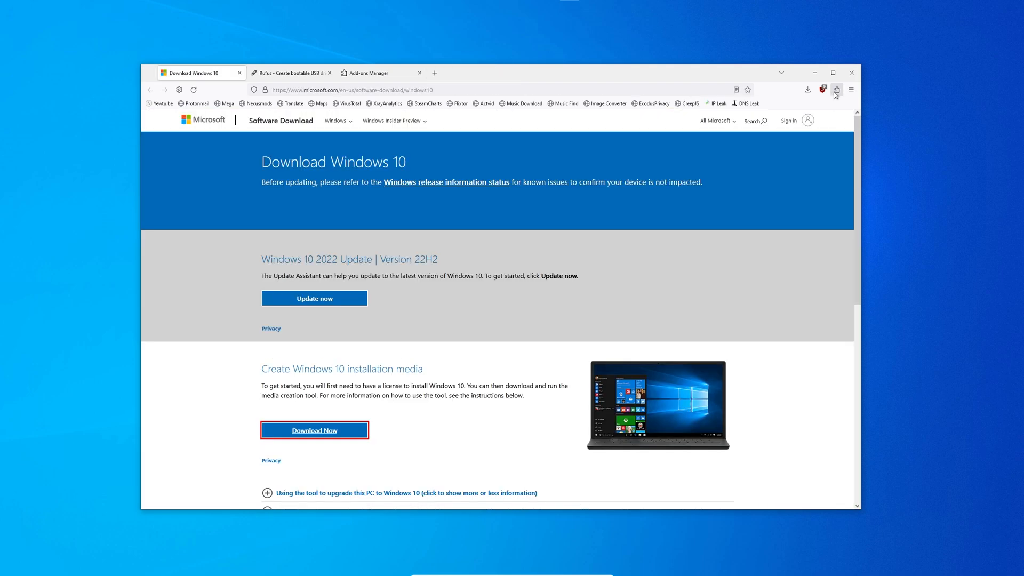
Step: Apply a Firefox 107.0 on Linux user agent to this window and reload the page
{"action": "left_click", "coordinate": [834, 92]}
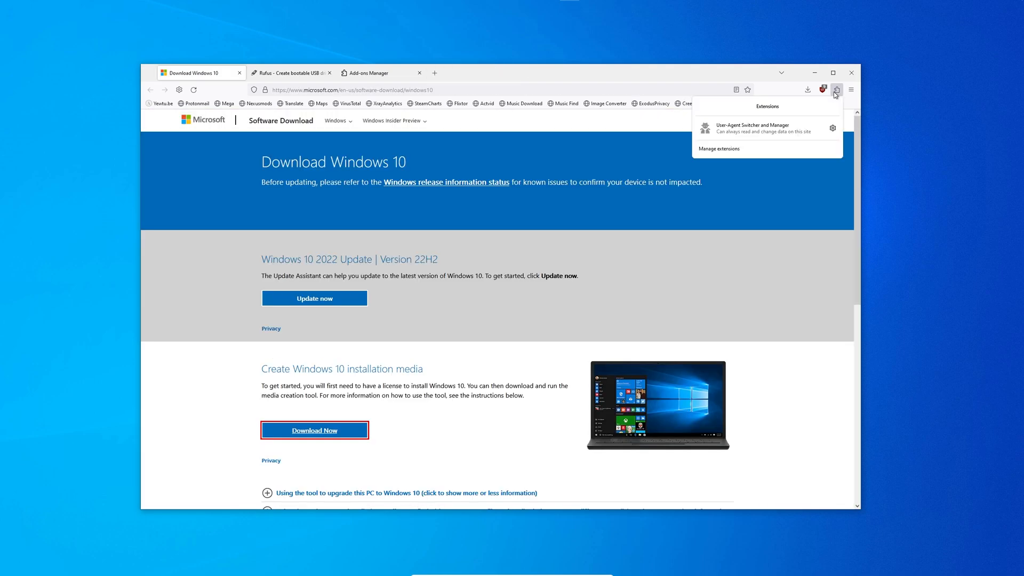
{"action": "left_click", "coordinate": [816, 129]}
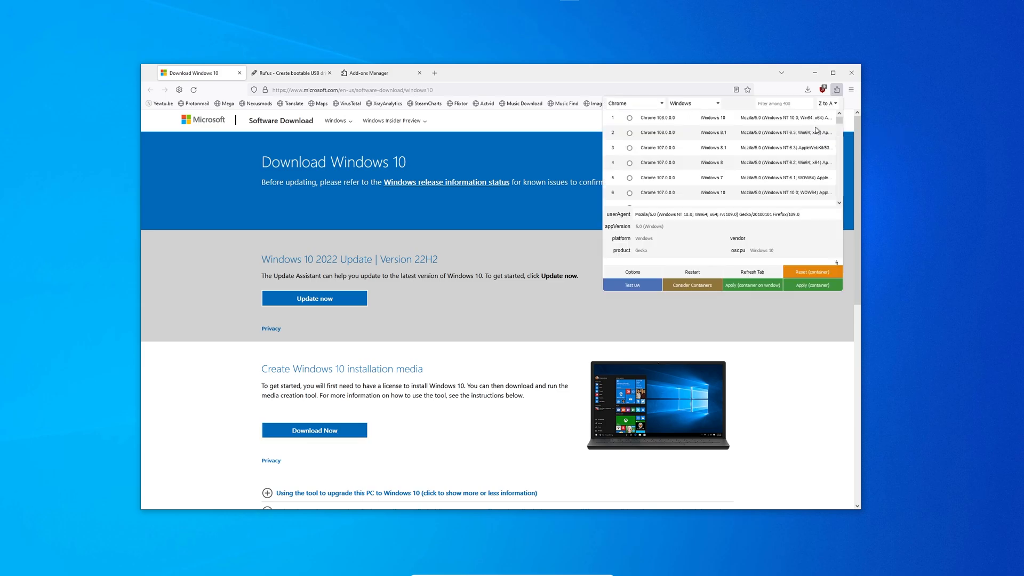
{"action": "left_click", "coordinate": [717, 105]}
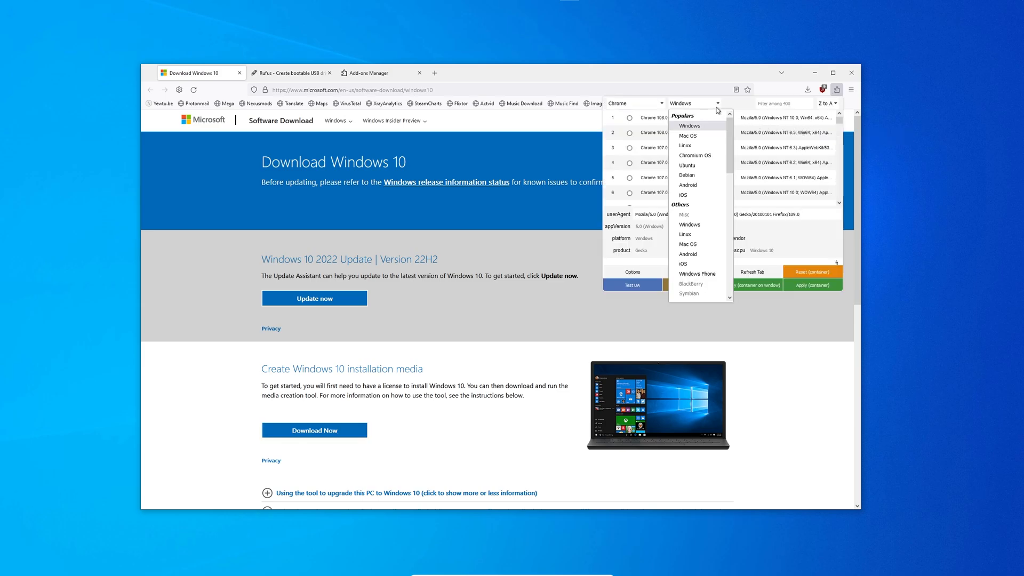
{"action": "left_click", "coordinate": [688, 146]}
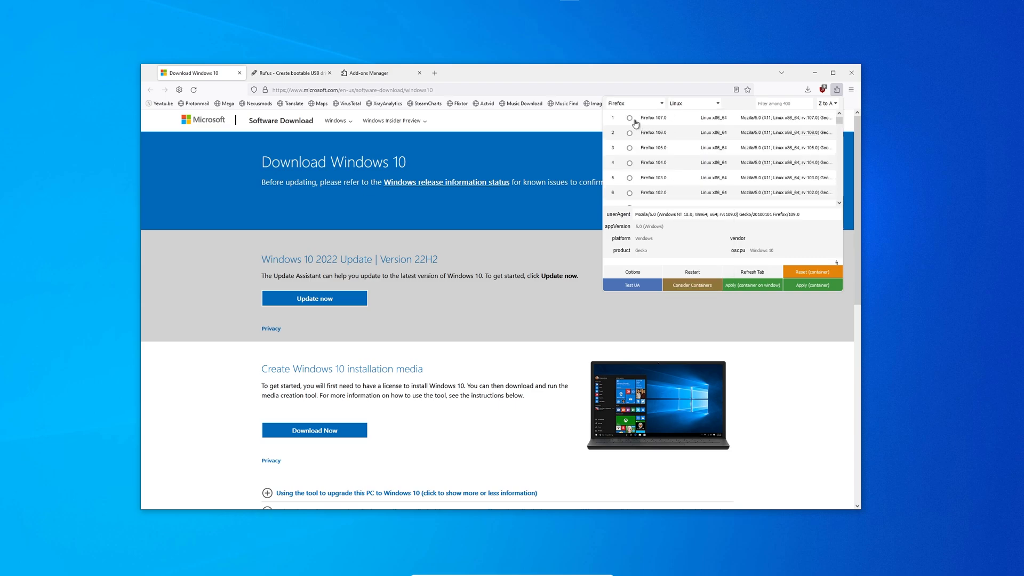
{"action": "left_click", "coordinate": [630, 119]}
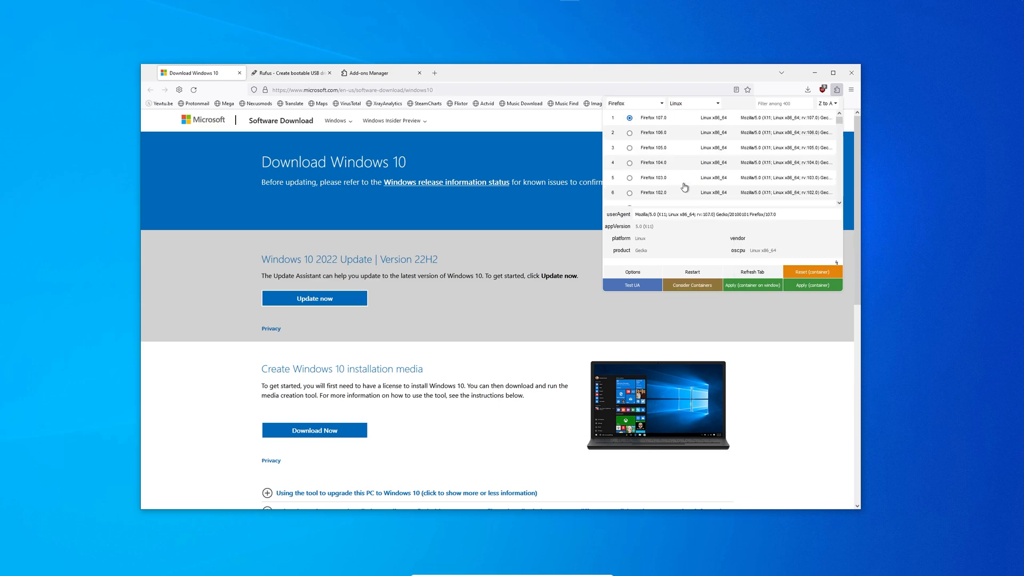
{"action": "left_click", "coordinate": [734, 289]}
{"action": "left_click", "coordinate": [754, 276]}
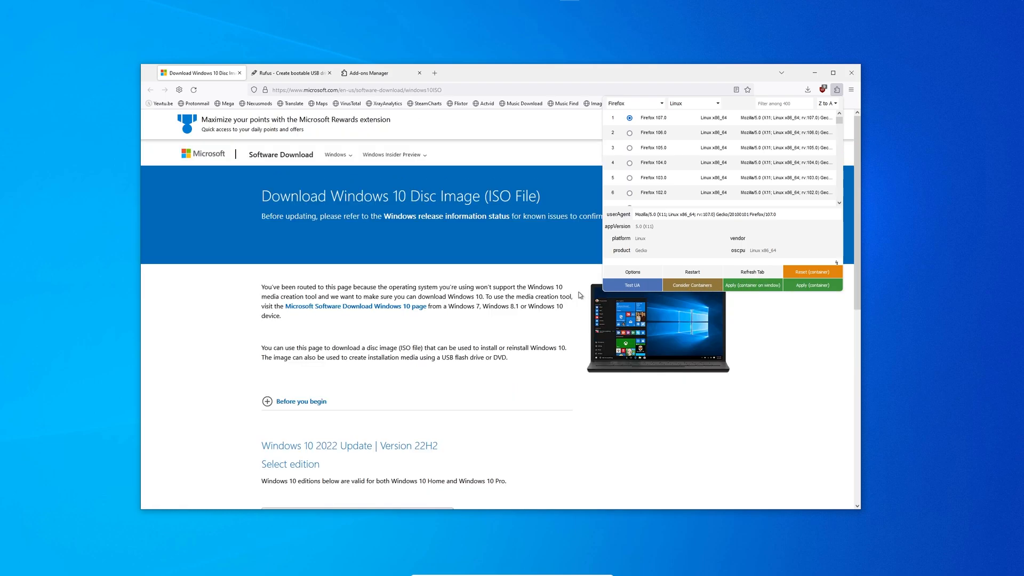
Step: Select Windows 10 (multi-edition ISO), confirm it, and start the 64-bit download
{"action": "left_click", "coordinate": [566, 276]}
{"action": "scroll", "coordinate": [509, 209], "scroll_direction": "down", "scroll_amount": 5}
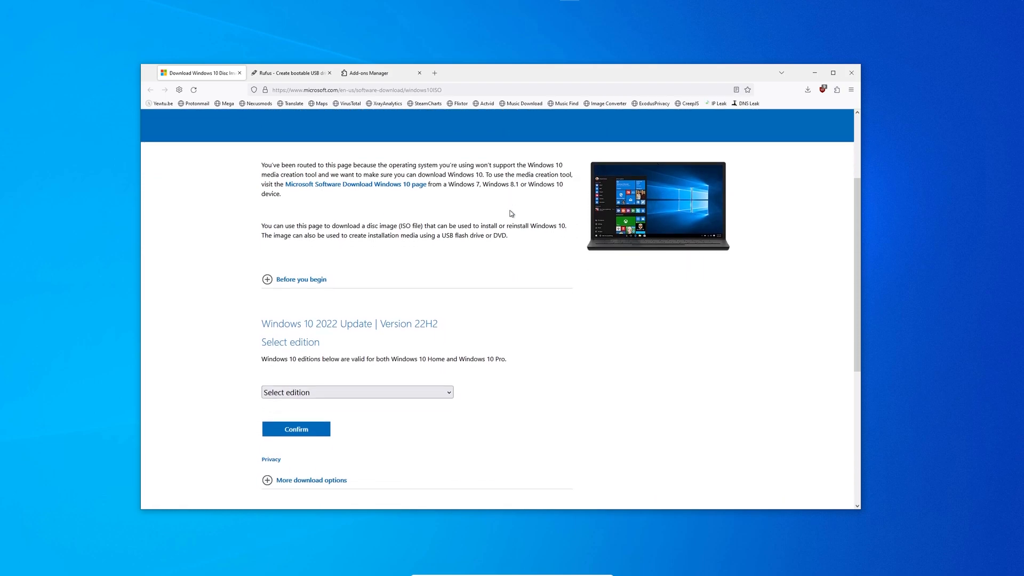
{"action": "left_click", "coordinate": [320, 269]}
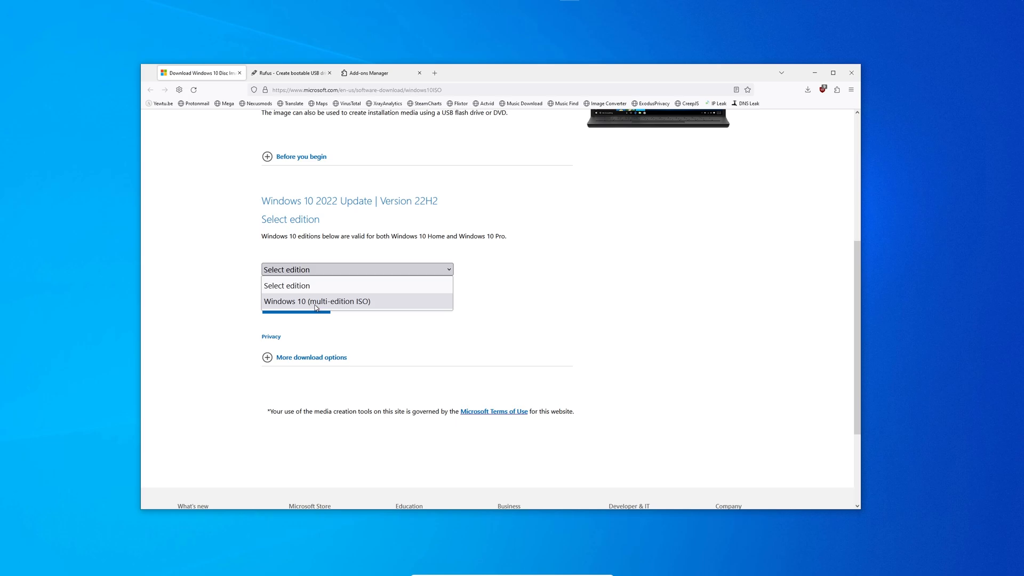
{"action": "left_click", "coordinate": [315, 306]}
{"action": "left_click", "coordinate": [311, 214]}
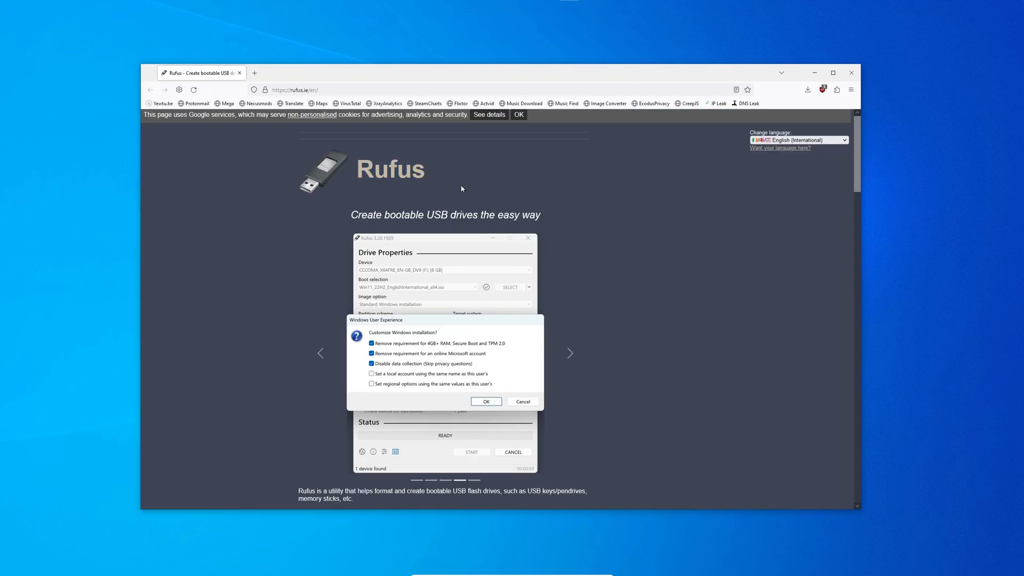
Step: Keep the ISO (E:) drive and Disk or ISO image boot source, then load Win10_22H2_English_x64.iso.iso
{"action": "scroll", "coordinate": [461, 188], "scroll_direction": "down", "scroll_amount": 5}
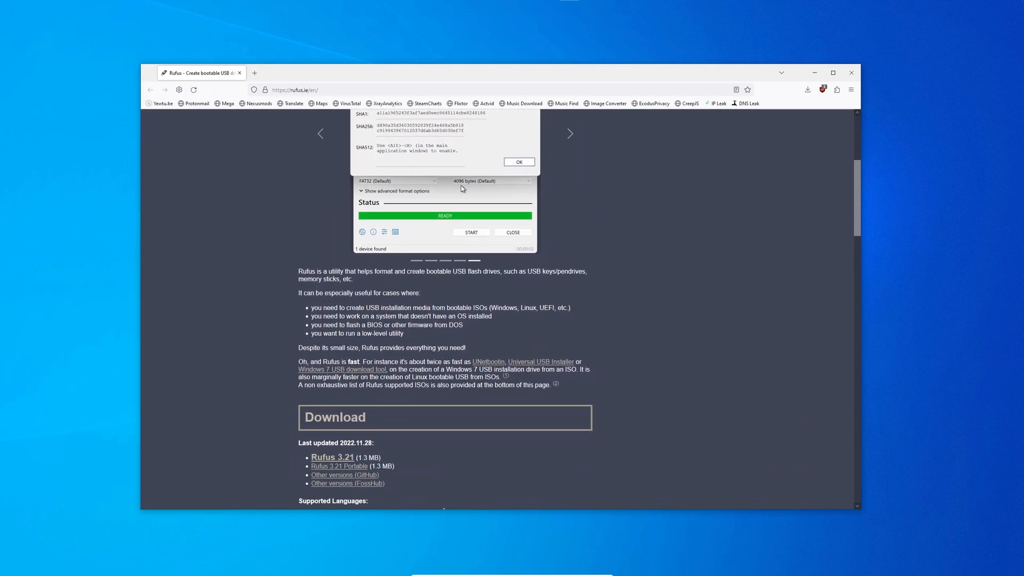
{"action": "scroll", "coordinate": [462, 188], "scroll_direction": "down", "scroll_amount": 3}
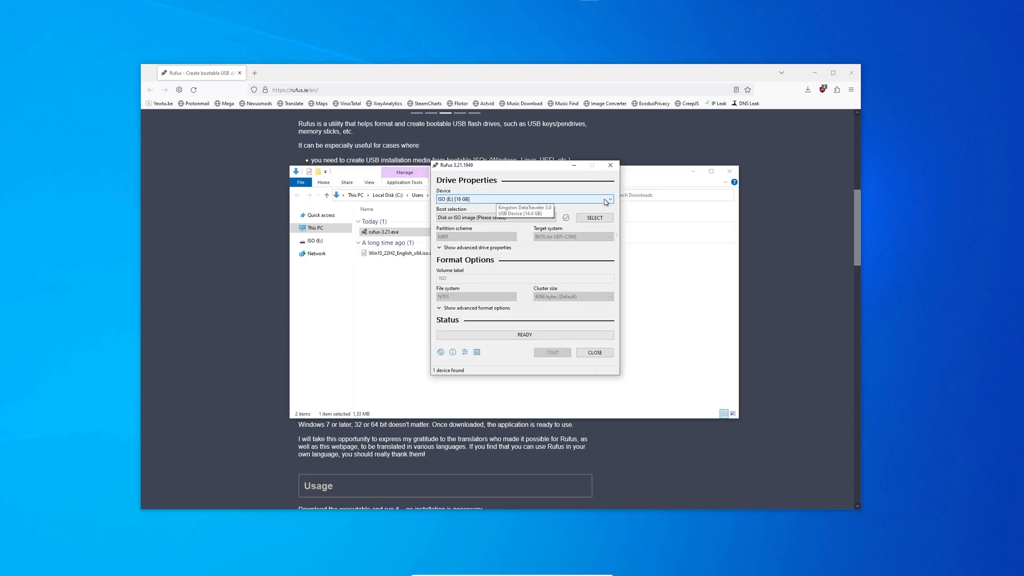
{"action": "left_click", "coordinate": [611, 199]}
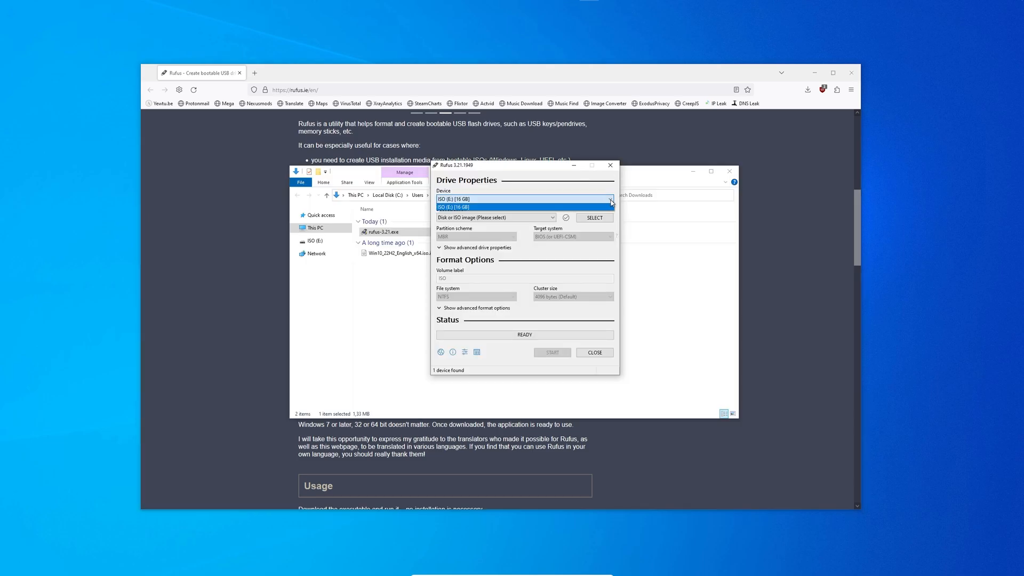
{"action": "left_click", "coordinate": [611, 200]}
{"action": "left_click", "coordinate": [551, 218]}
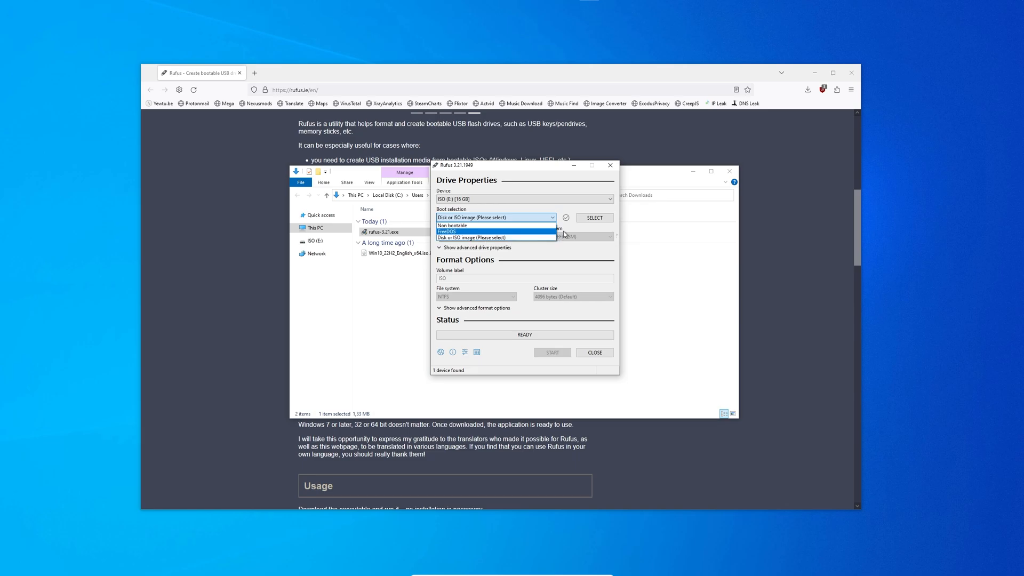
{"action": "left_click", "coordinate": [487, 238]}
{"action": "left_click", "coordinate": [607, 218]}
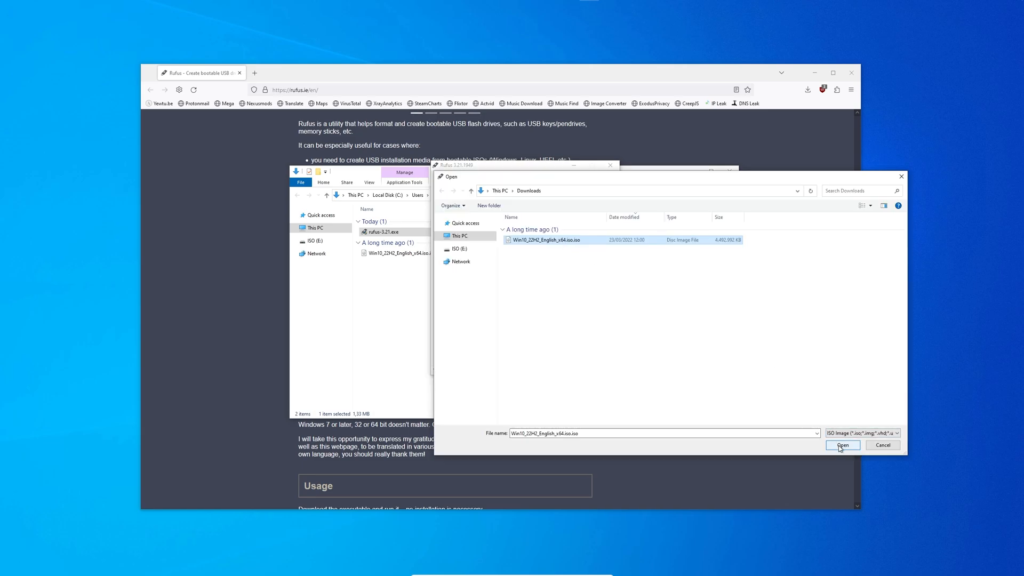
{"action": "left_click", "coordinate": [838, 446]}
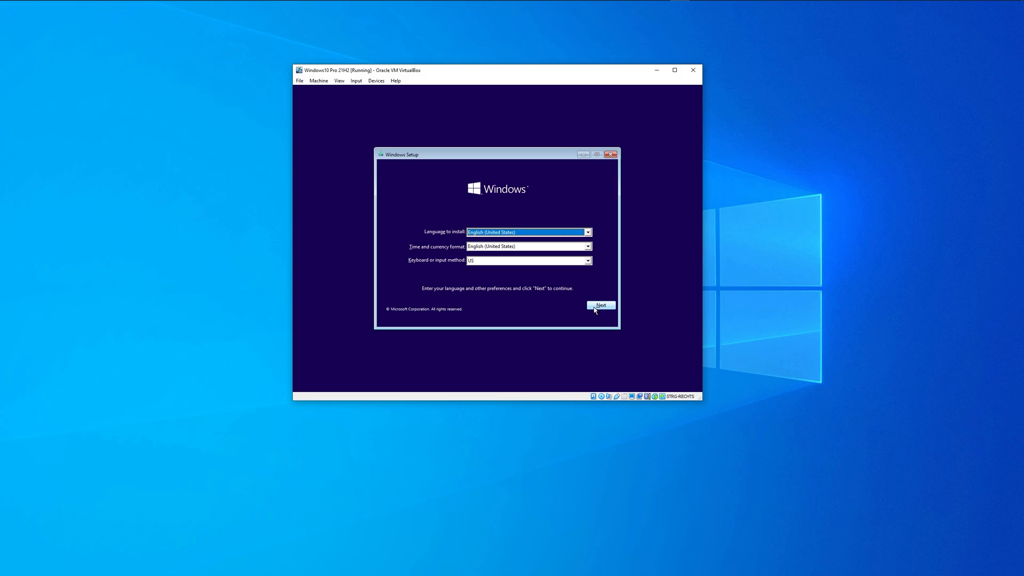
Step: Accept the default language and keyboard, skip the product key, and select Windows 10 Pro
{"action": "left_click", "coordinate": [595, 308]}
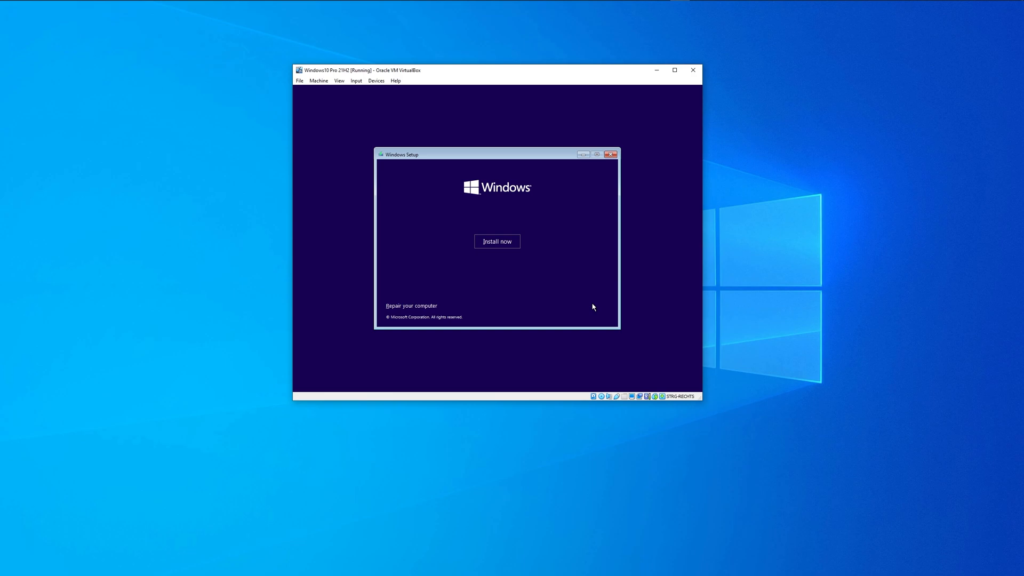
{"action": "left_click", "coordinate": [497, 241]}
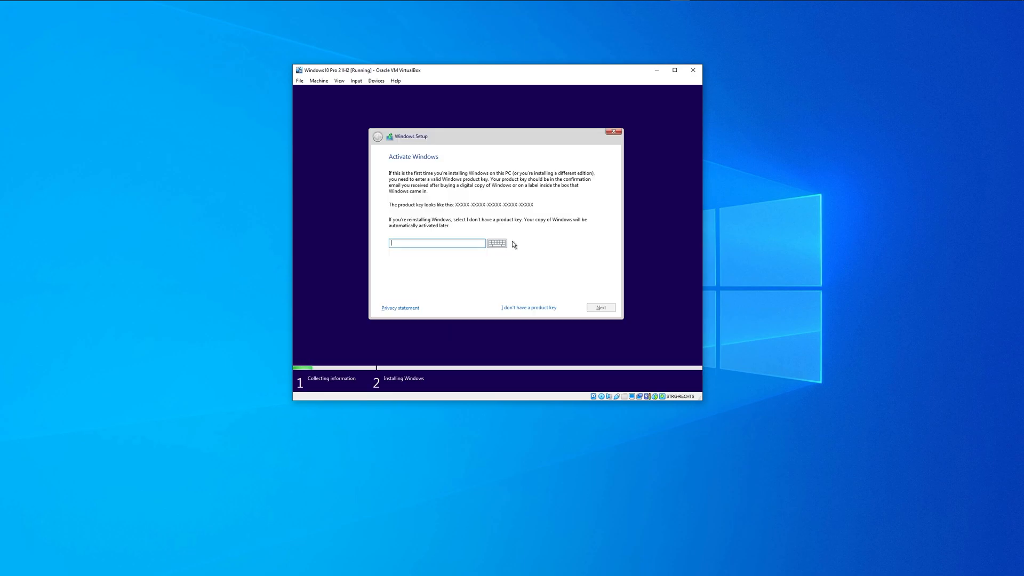
{"action": "left_click", "coordinate": [524, 309]}
{"action": "left_click", "coordinate": [522, 308]}
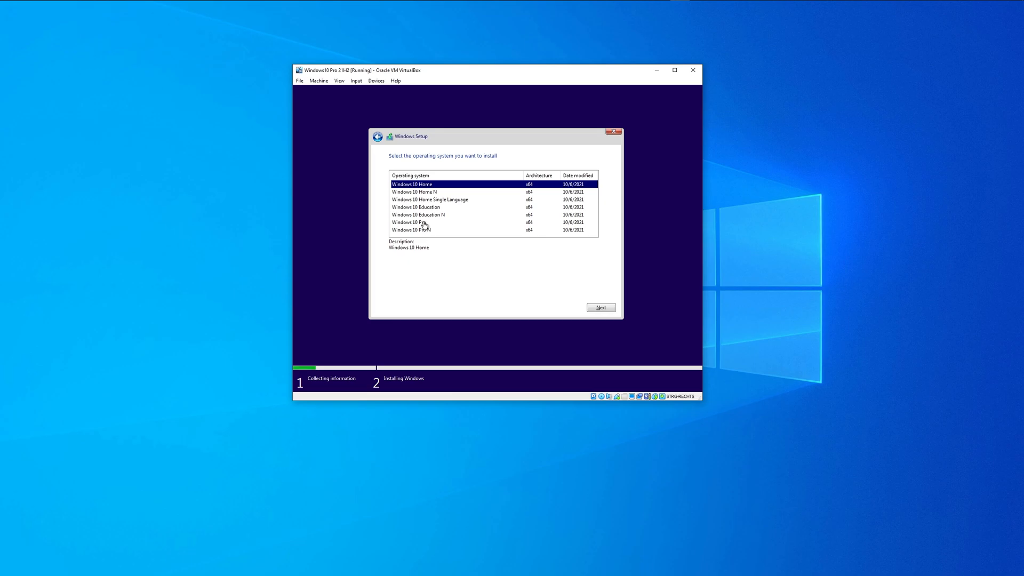
{"action": "left_click", "coordinate": [425, 223]}
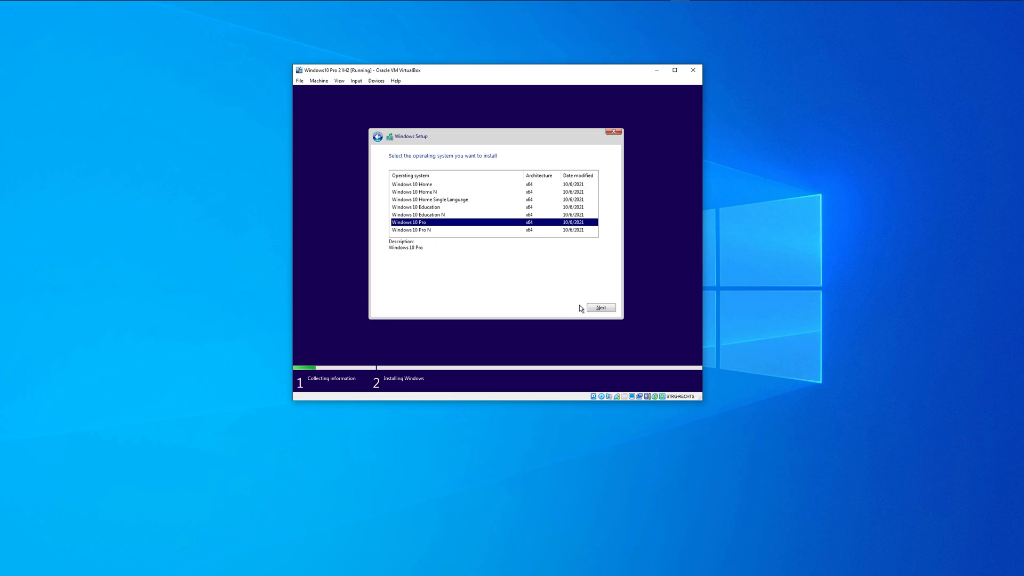
{"action": "left_click", "coordinate": [599, 308]}
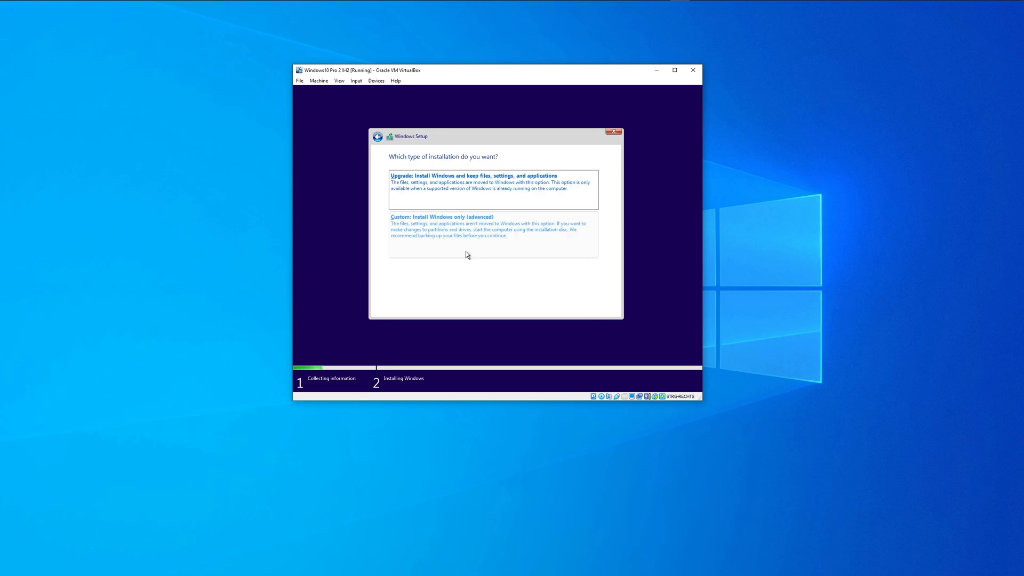
Step: Choose Custom: Install Windows only, then continue offline with 'I don't have internet' and limited setup
{"action": "left_click", "coordinate": [466, 252]}
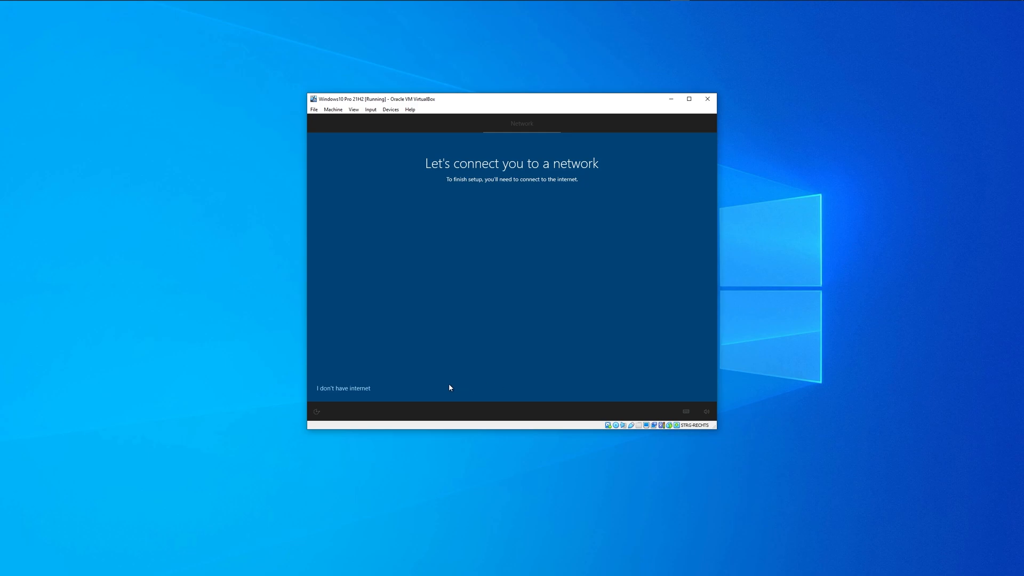
{"action": "left_click", "coordinate": [336, 395]}
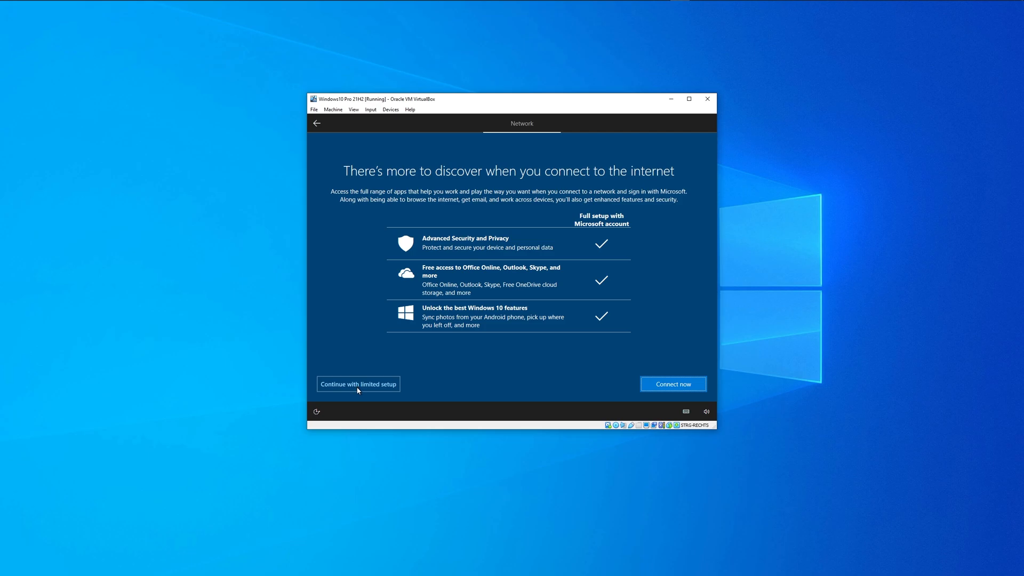
{"action": "left_click", "coordinate": [358, 390]}
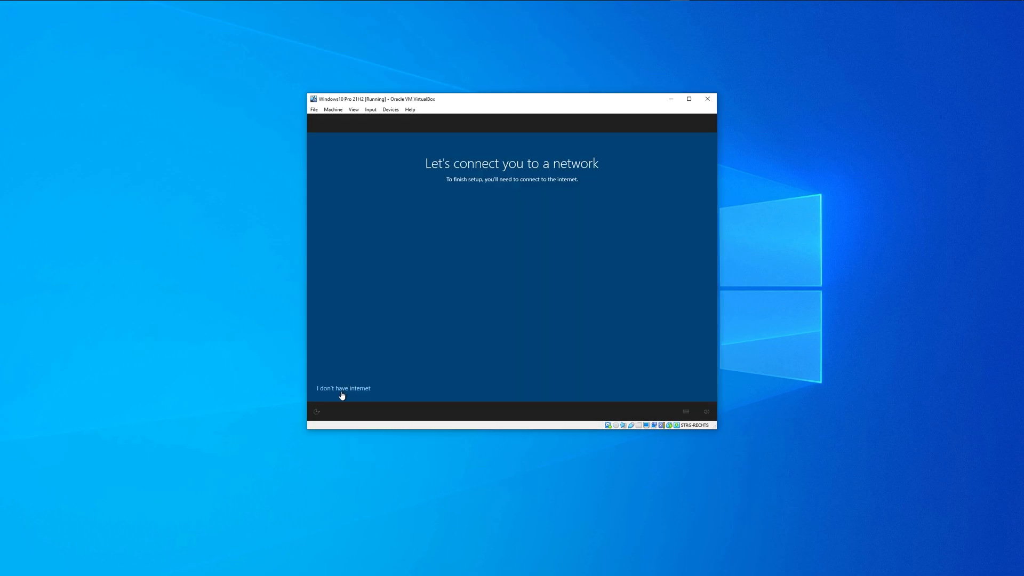
{"action": "left_click", "coordinate": [342, 391]}
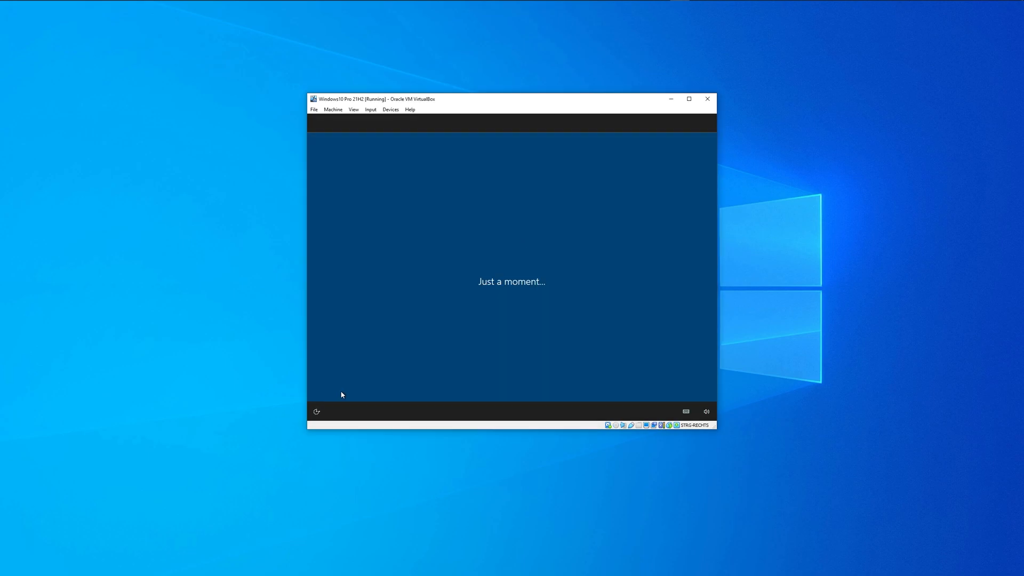
{"action": "left_click", "coordinate": [357, 388]}
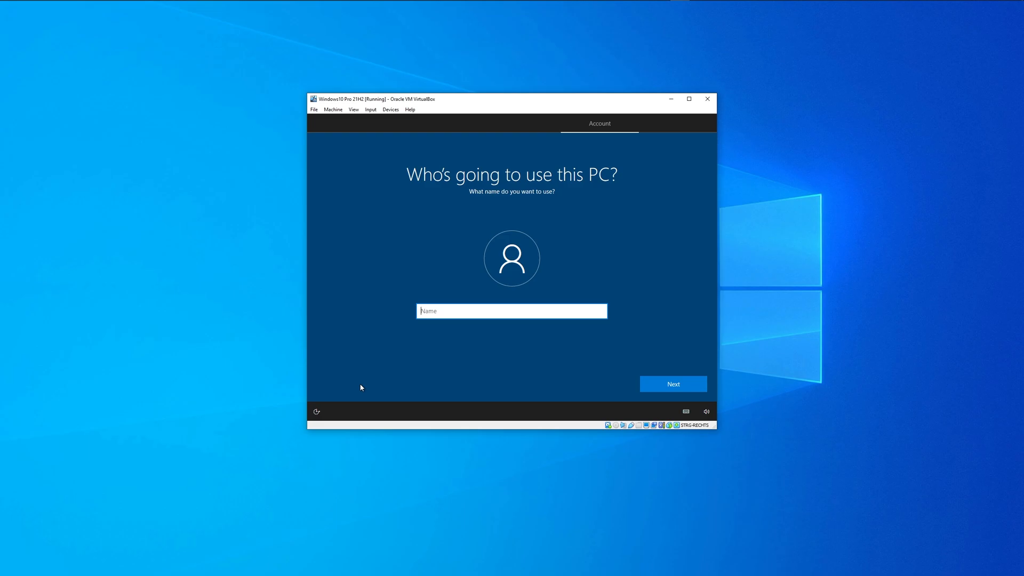
Step: Enter 'unknown' as the local account name and continue setup
{"action": "type", "text": "unknown"}
{"action": "left_click", "coordinate": [646, 388]}
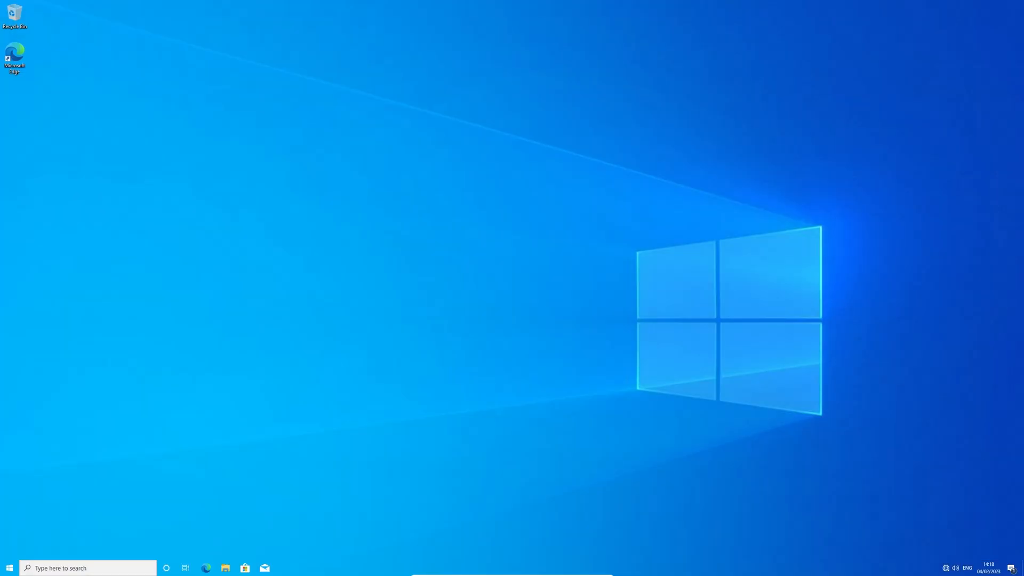
Step: Open Task Manager through a 'task' search and end the Microsoft OneDrive setup process
{"action": "left_click", "coordinate": [136, 568]}
{"action": "type", "text": "task"}
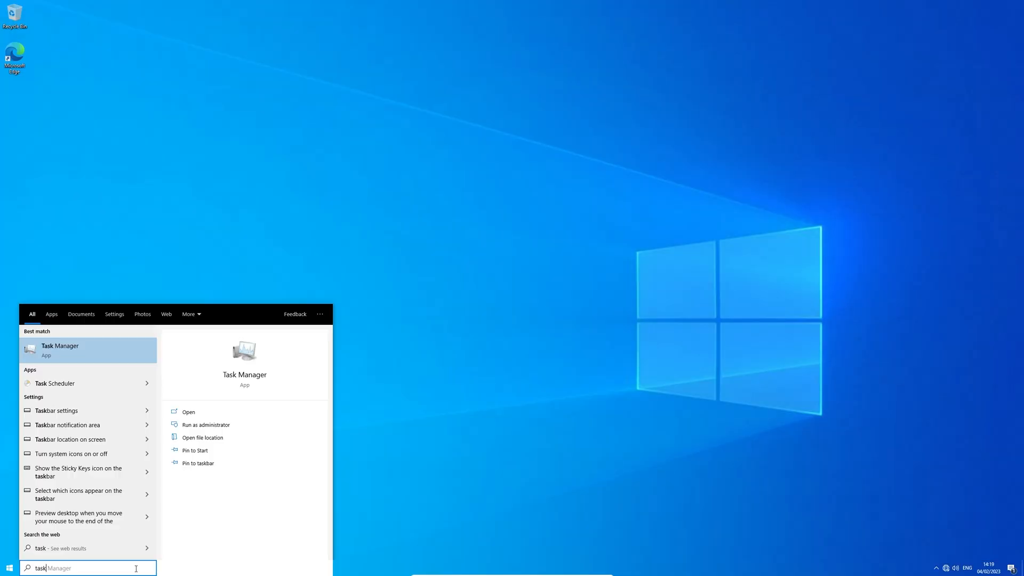
{"action": "key", "text": "Return"}
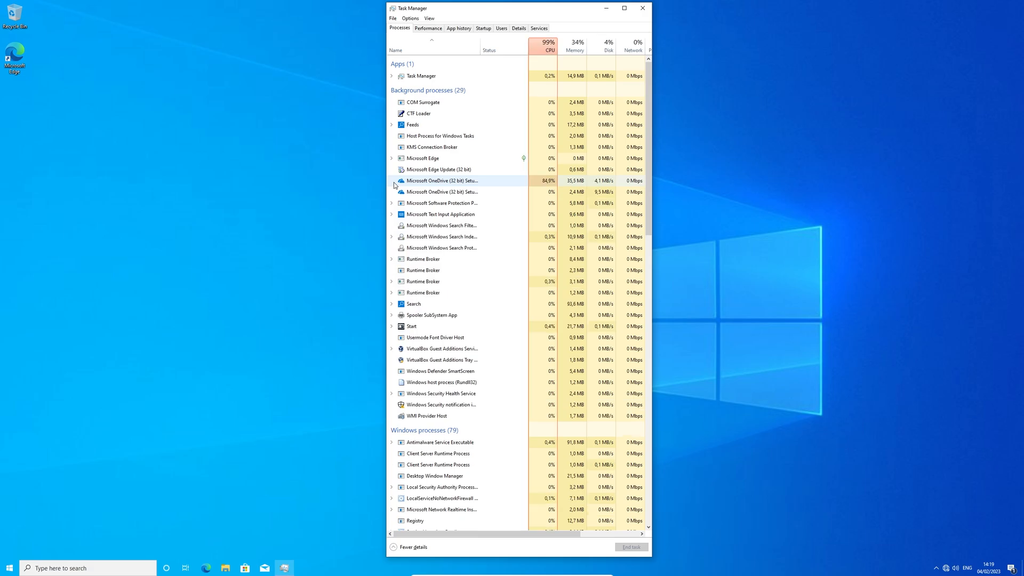
{"action": "left_click", "coordinate": [504, 183]}
{"action": "right_click", "coordinate": [504, 180]}
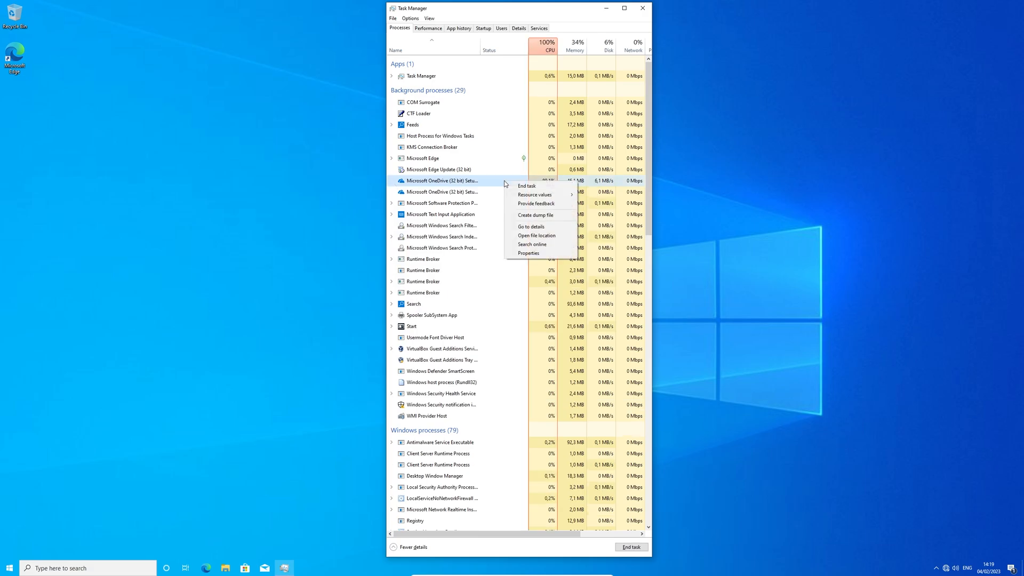
{"action": "left_click", "coordinate": [536, 186]}
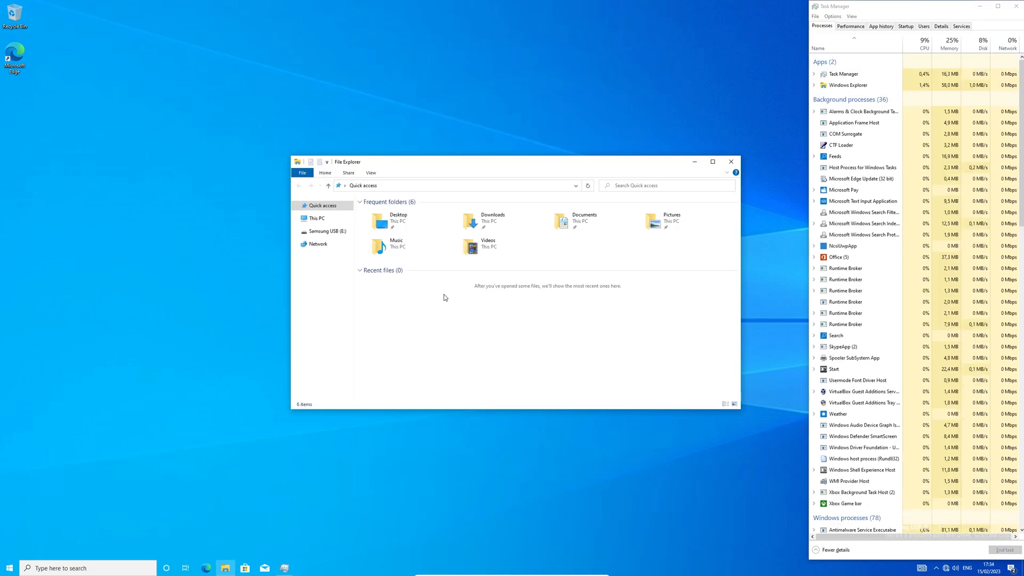
Step: Run Windows Service Control v08.02.2023 from Samsung USB (E:) > Setup as administrator
{"action": "left_click", "coordinate": [344, 233]}
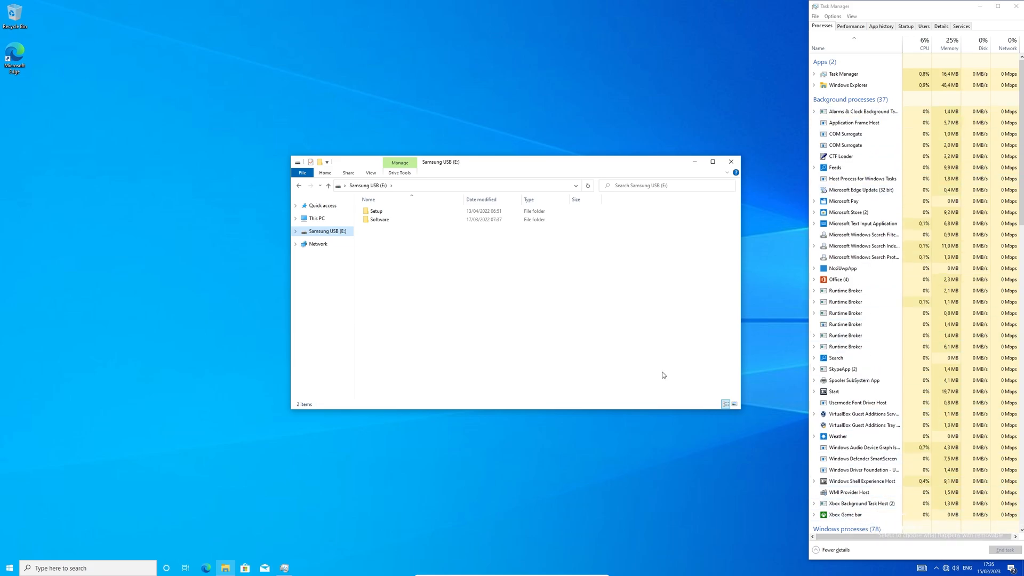
{"action": "double_click", "coordinate": [416, 212]}
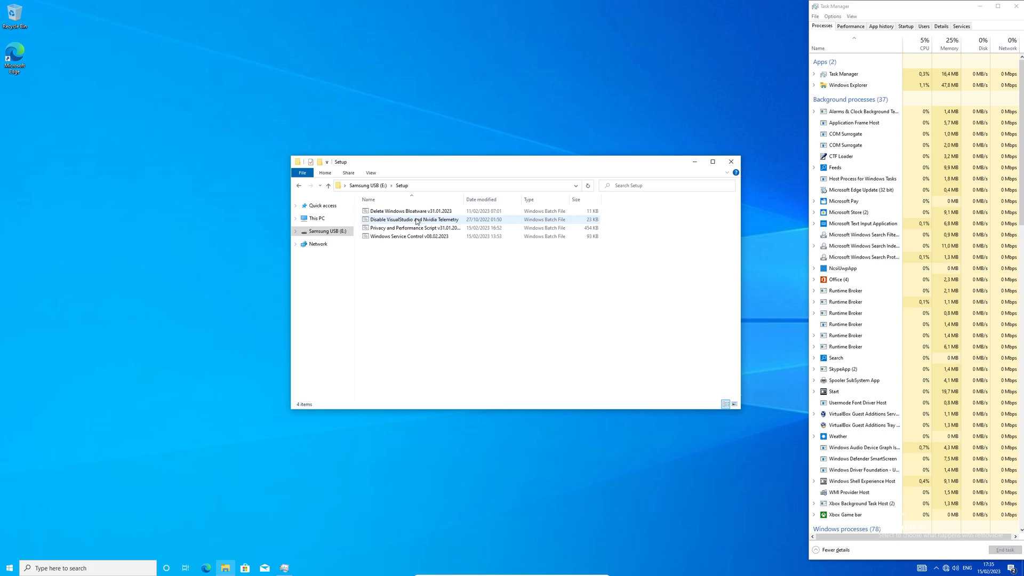
{"action": "left_click", "coordinate": [458, 238]}
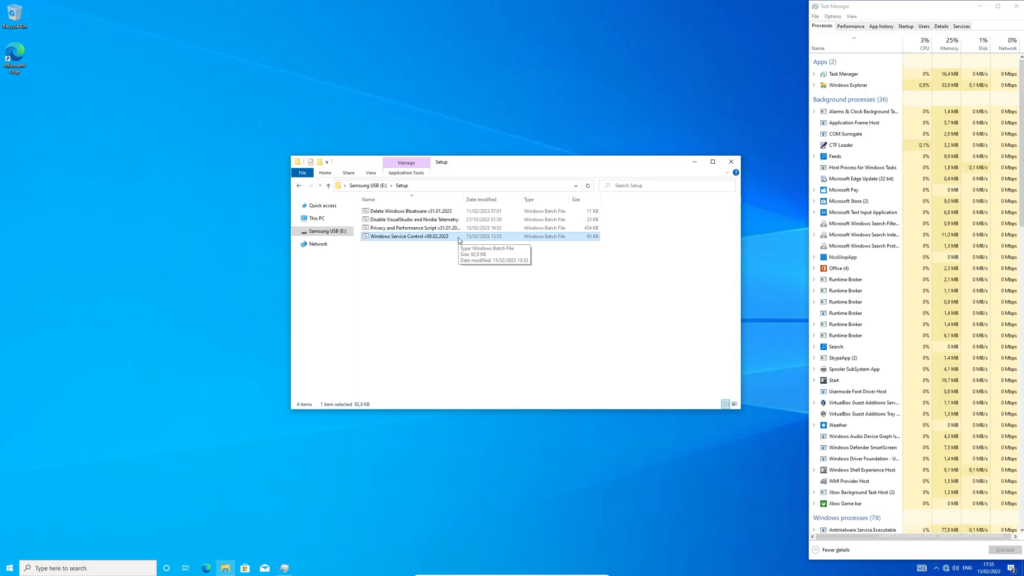
{"action": "right_click", "coordinate": [458, 238]}
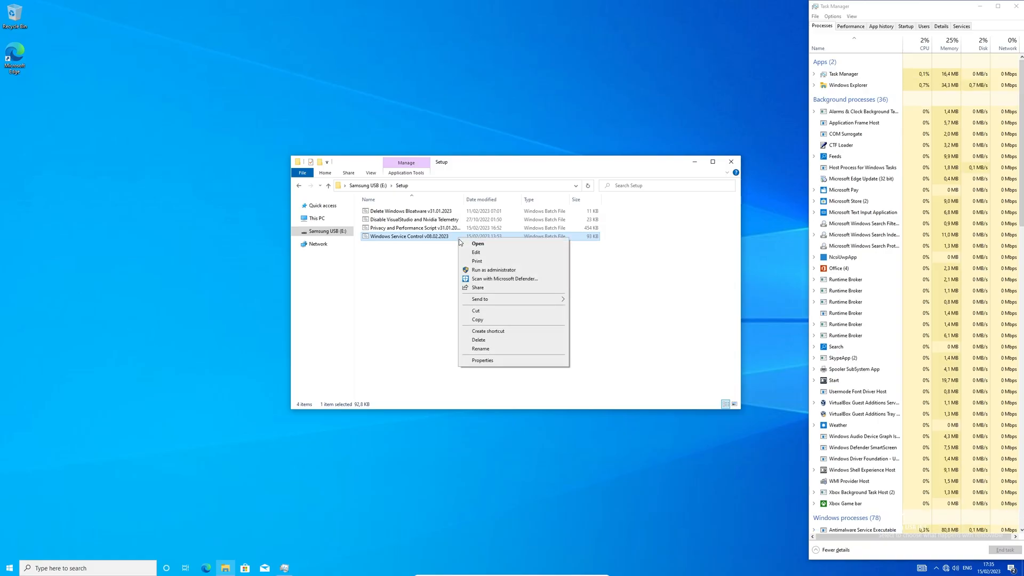
{"action": "left_click", "coordinate": [519, 270]}
Step: Choose option c to disable all services and tasks, then exit the script and restart Windows
{"action": "left_click", "coordinate": [441, 196]}
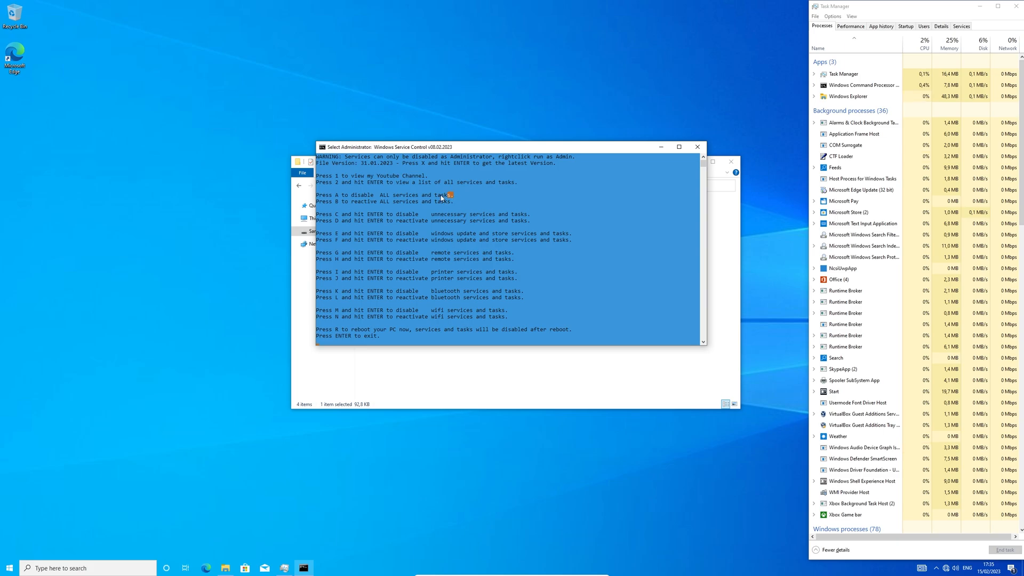
{"action": "left_click_drag", "start_coordinate": [441, 196], "coordinate": [316, 196]}
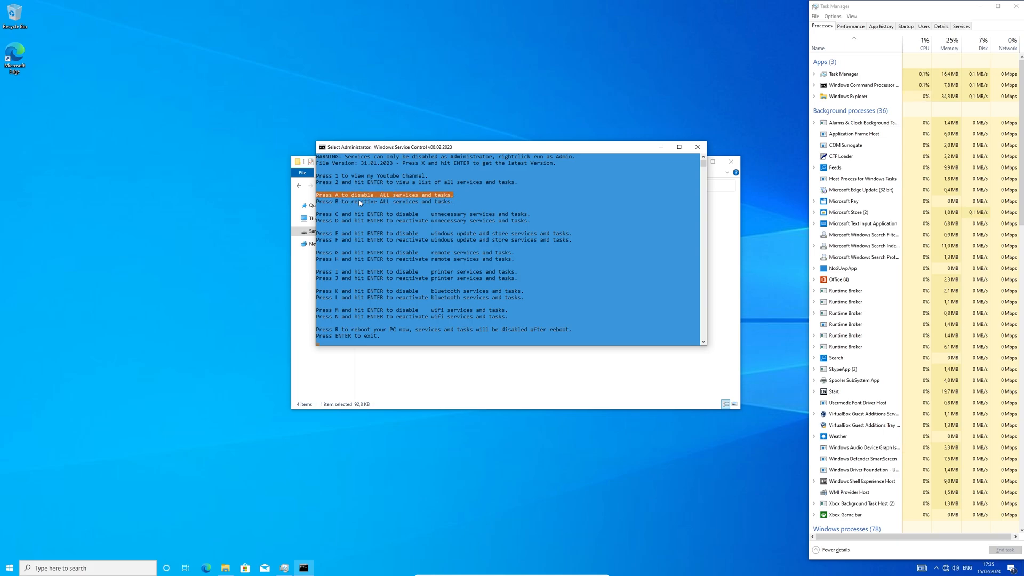
{"action": "left_click", "coordinate": [538, 227]}
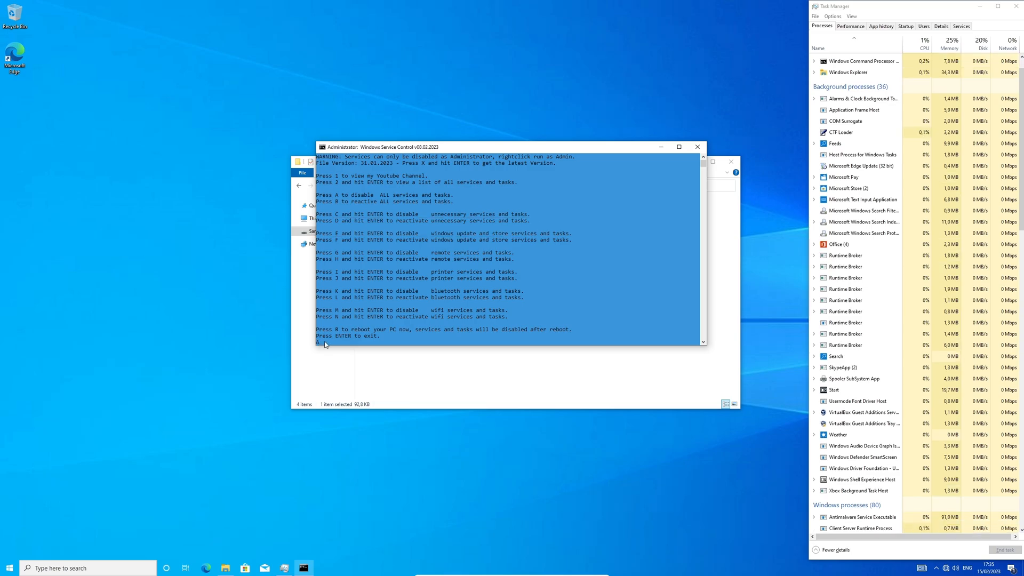
{"action": "type", "text": "c"}
{"action": "key", "text": "Return"}
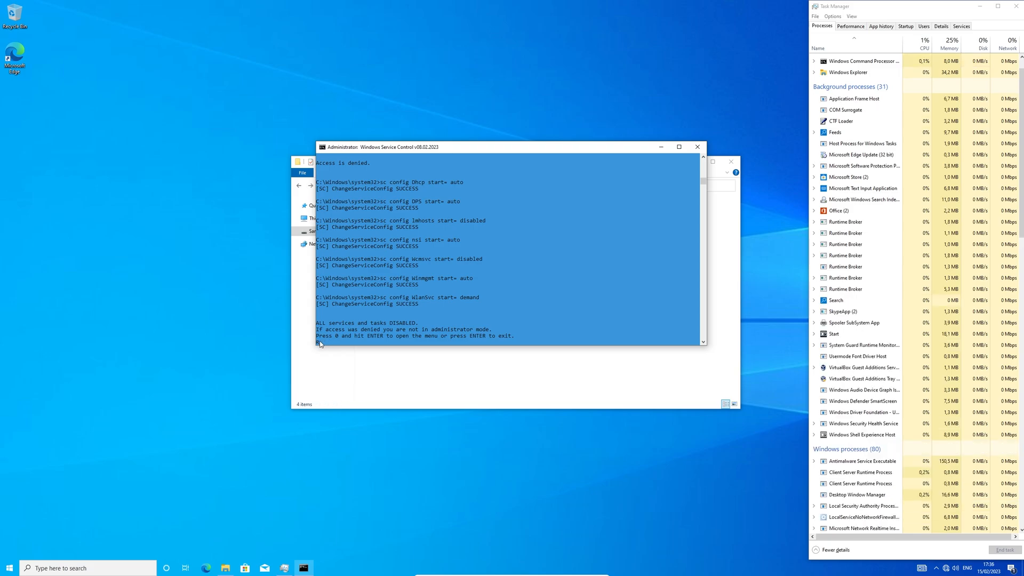
{"action": "key", "text": "Return"}
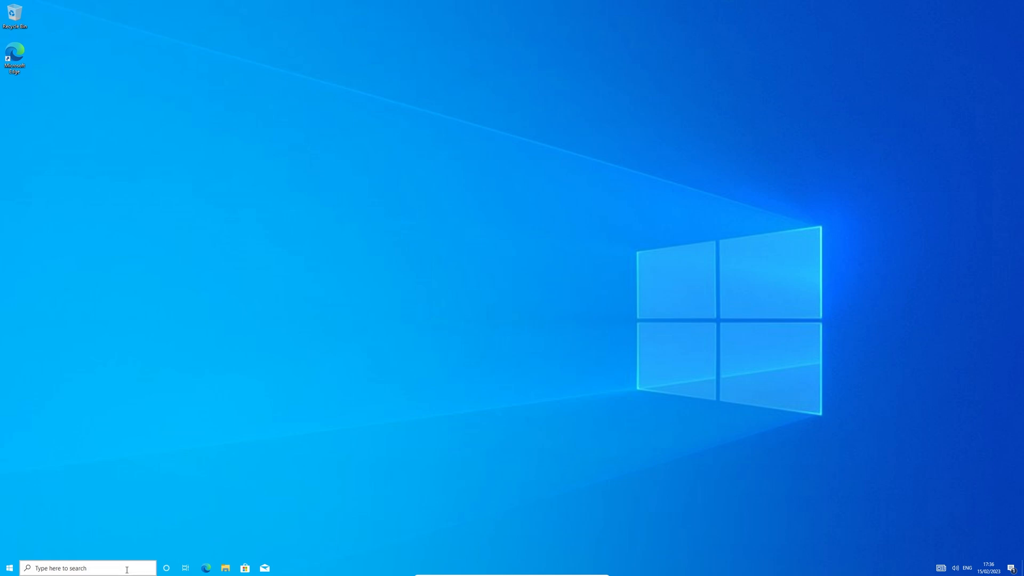
Step: Open Task Manager and review the Edge Update, Text Input Application and SmartScreen processes
{"action": "key", "text": "ctrl+shift+Escape"}
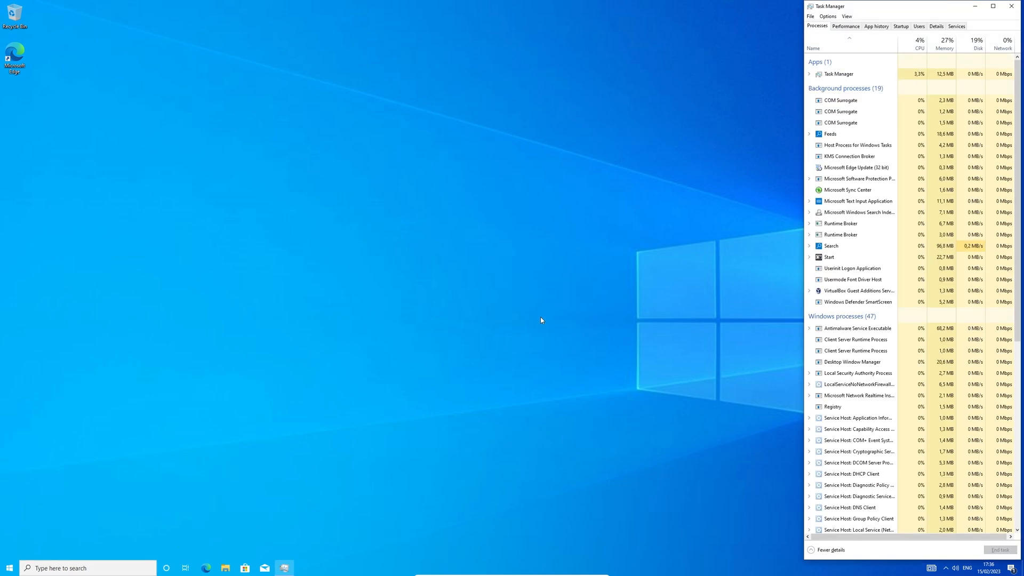
{"action": "left_click", "coordinate": [869, 147]}
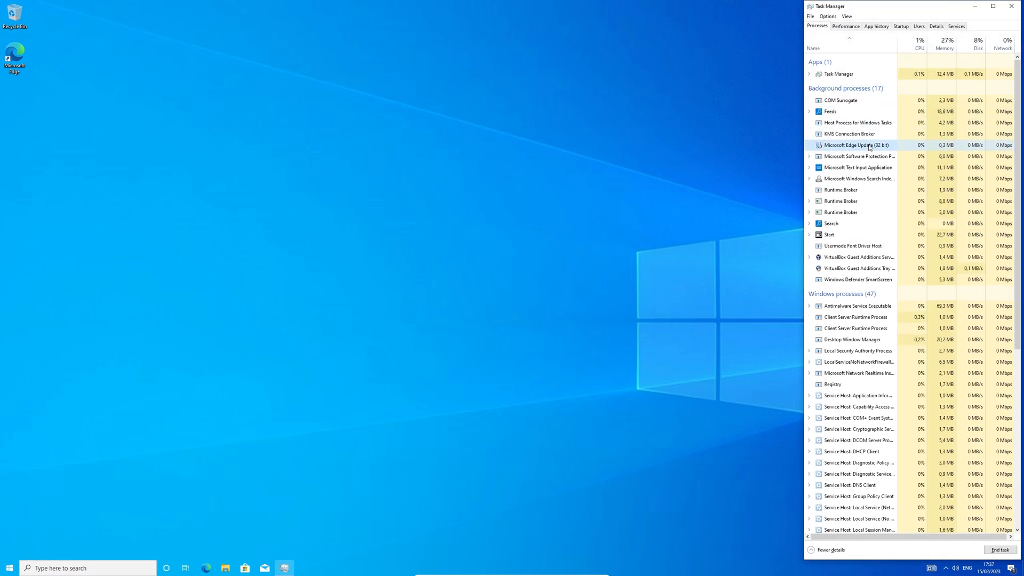
{"action": "left_click", "coordinate": [868, 169]}
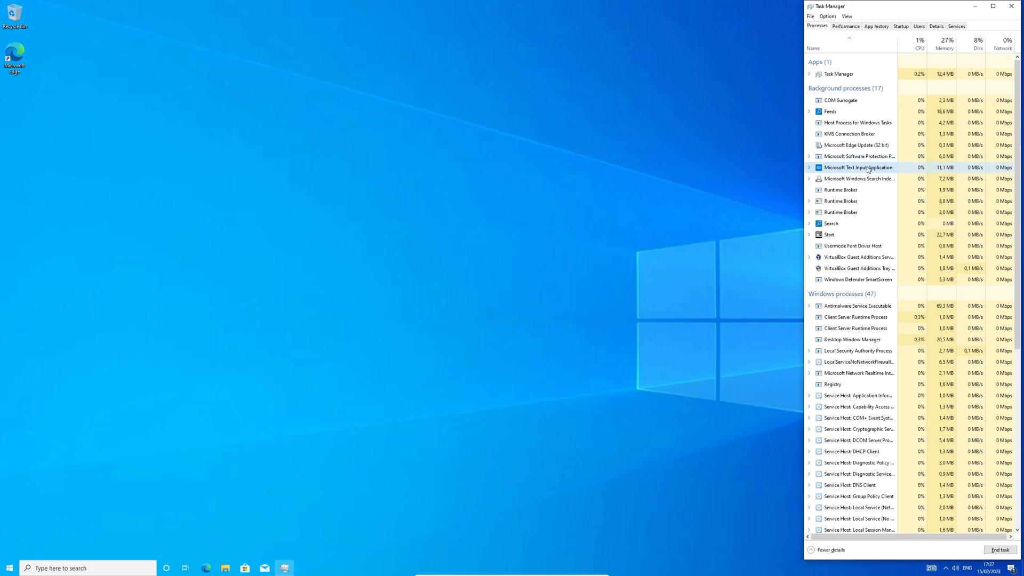
{"action": "left_click", "coordinate": [887, 280]}
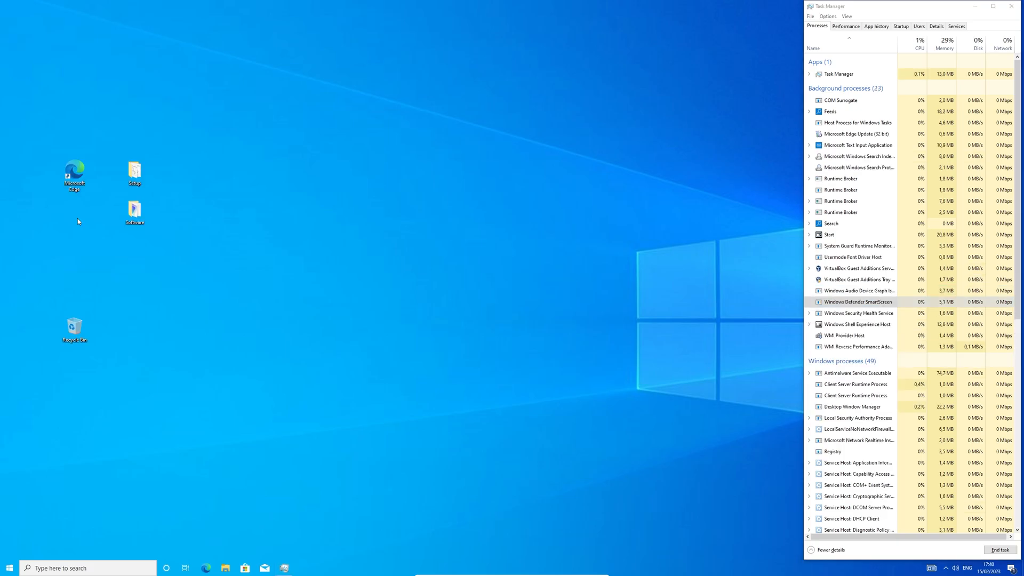
Step: Create a desktop shortcut to explorer.exe named Explorer
{"action": "right_click", "coordinate": [78, 218]}
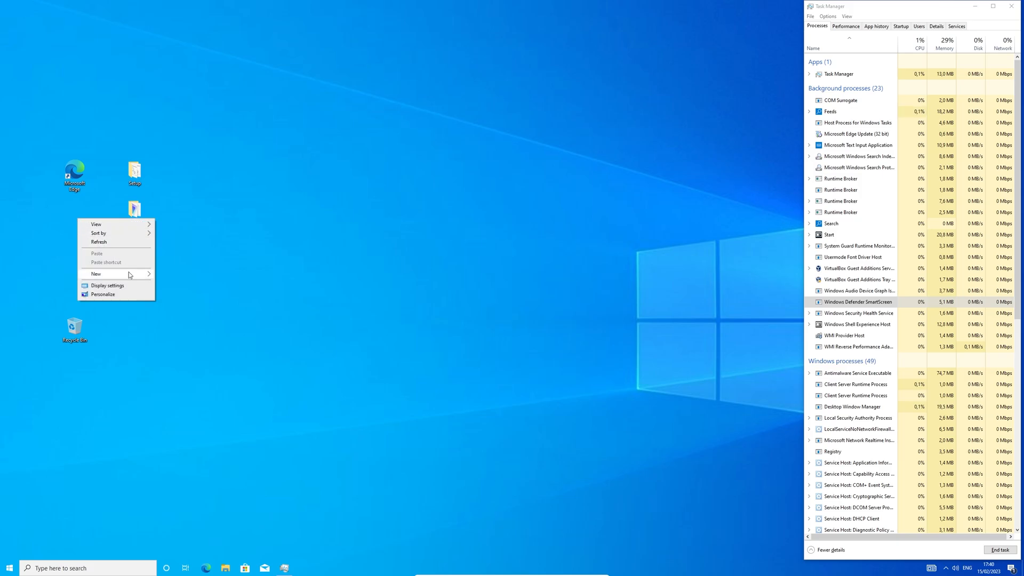
{"action": "mouse_move", "coordinate": [133, 275]}
{"action": "left_click", "coordinate": [178, 283]}
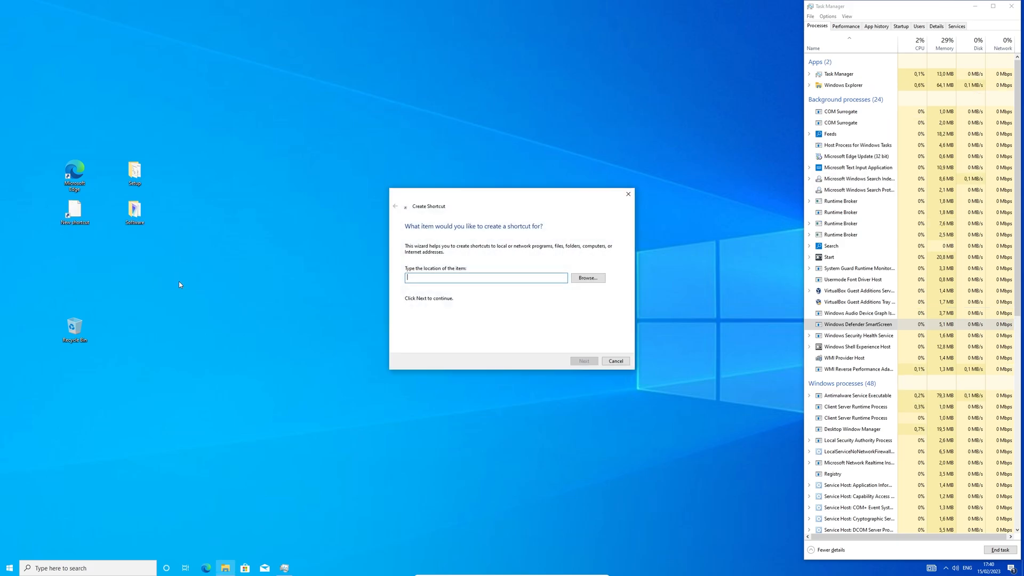
{"action": "type", "text": "explorer.exe"}
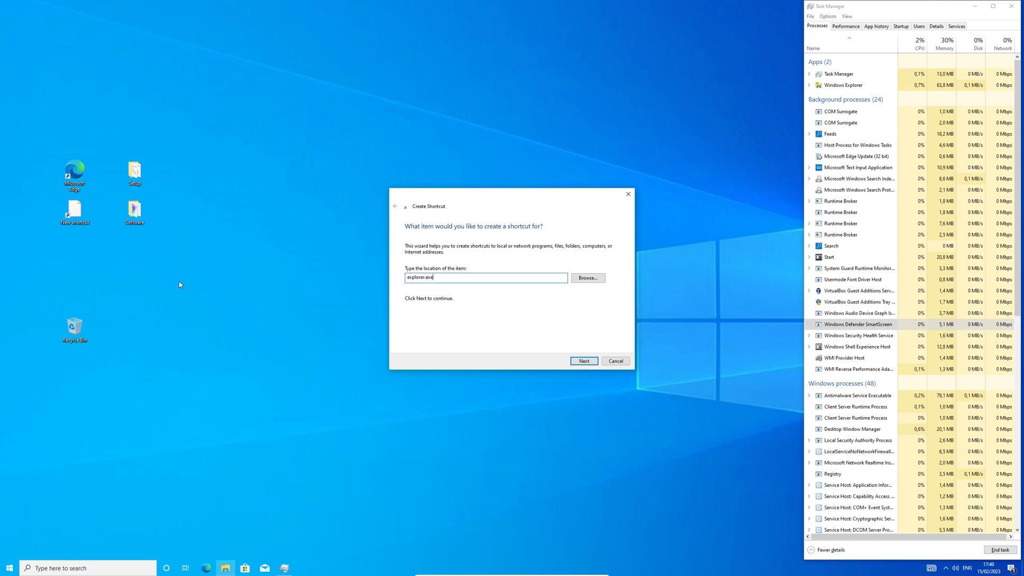
{"action": "key", "text": "Return"}
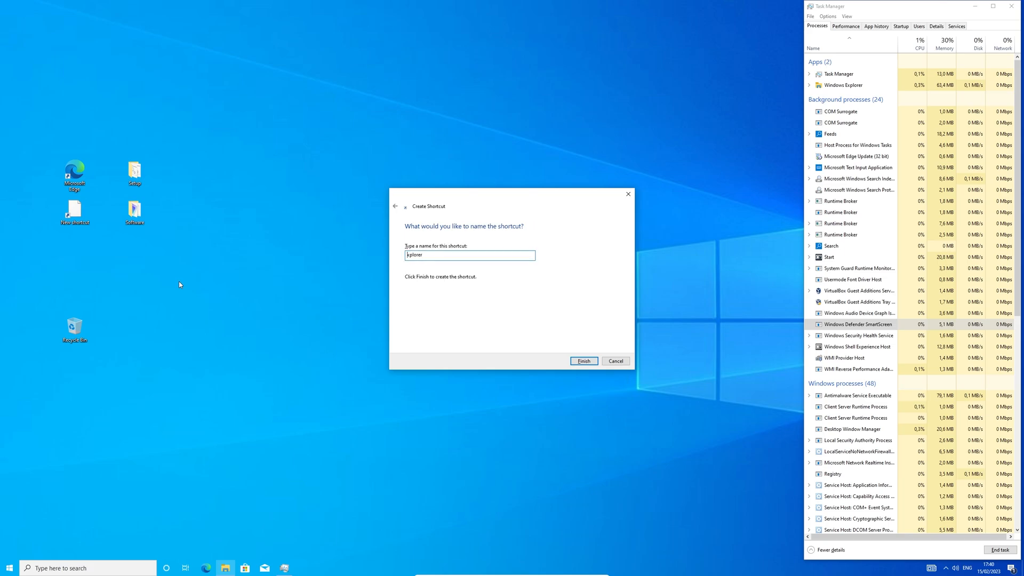
{"action": "key", "text": "Return"}
Step: Create a desktop shortcut to taskmgr named Manage
{"action": "right_click", "coordinate": [74, 248]}
{"action": "mouse_move", "coordinate": [113, 313]}
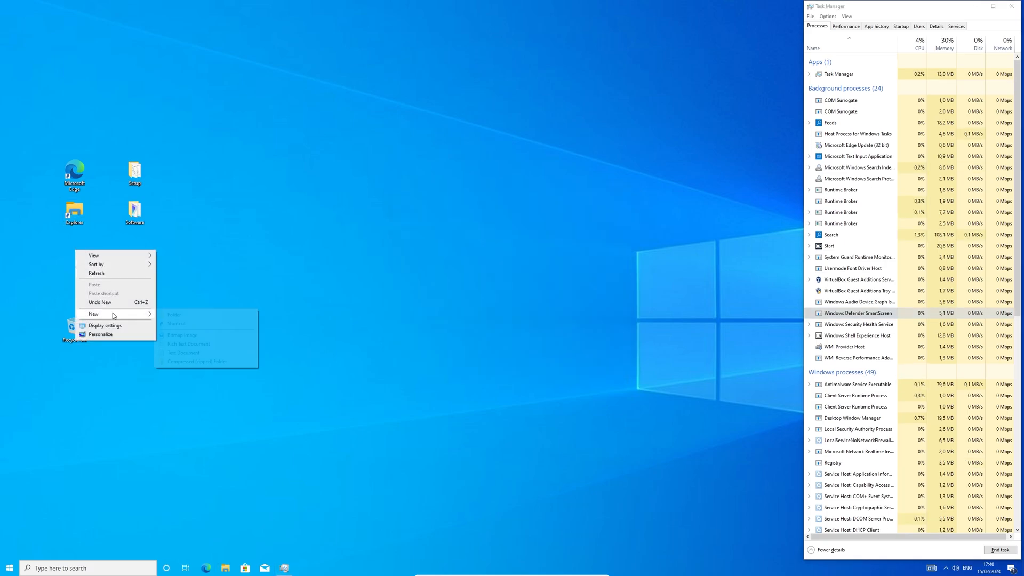
{"action": "left_click", "coordinate": [174, 323]}
{"action": "type", "text": "ta"}
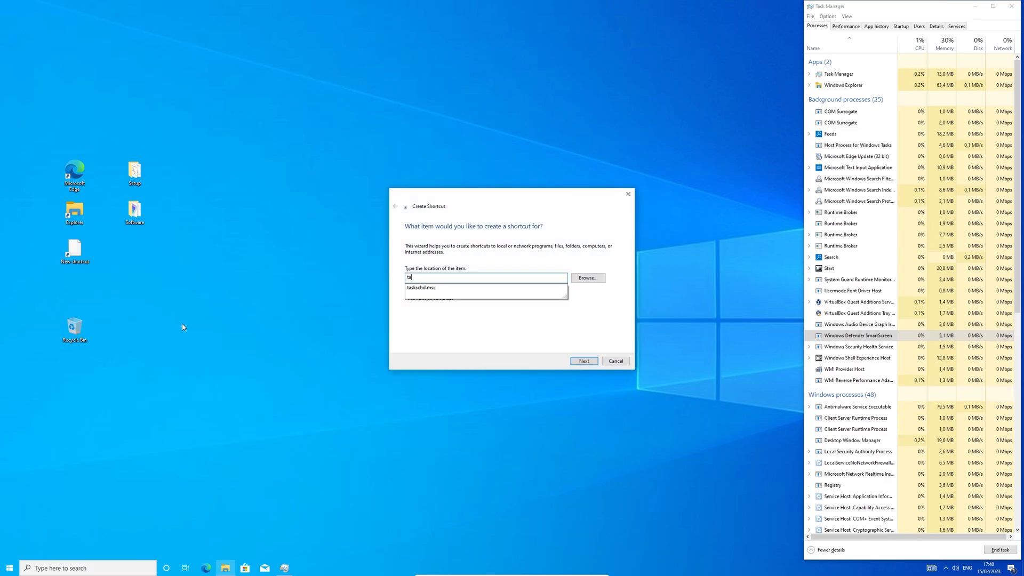
{"action": "type", "text": "skmgr.exe"}
{"action": "key", "text": "Return"}
{"action": "type", "text": "Manager"}
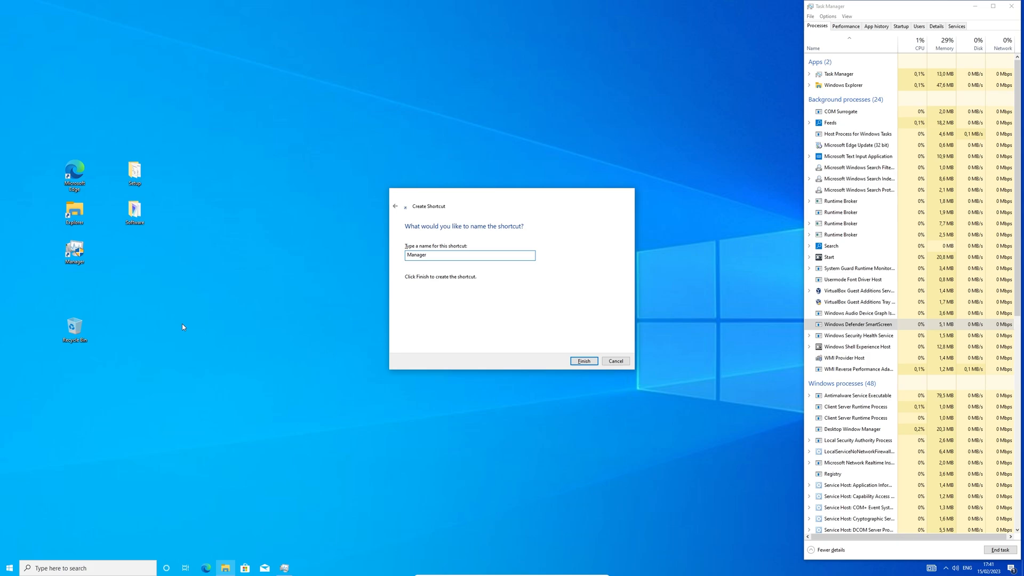
{"action": "key", "text": "Return"}
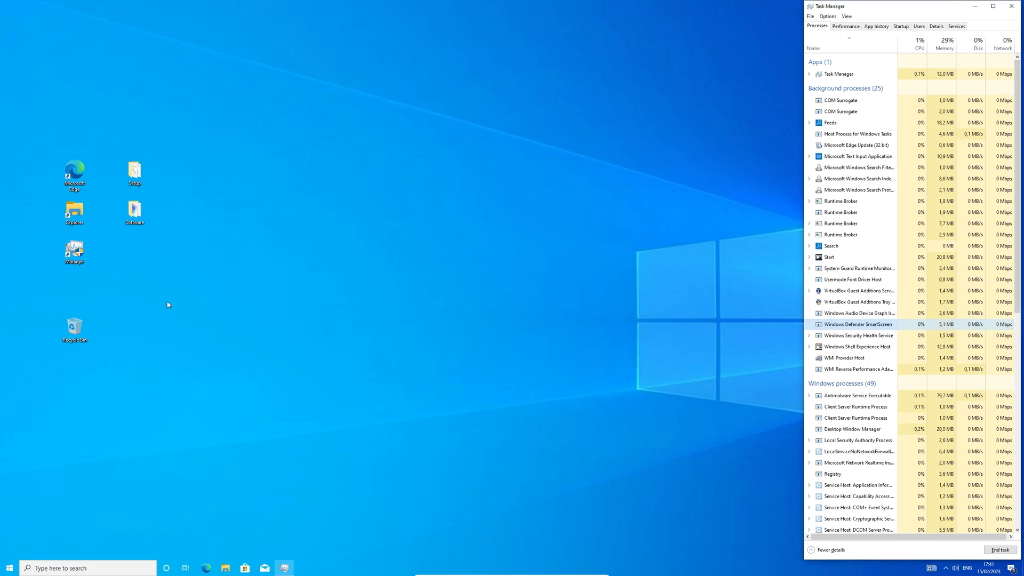
Step: Create a desktop shortcut to control named Control
{"action": "right_click", "coordinate": [76, 289]}
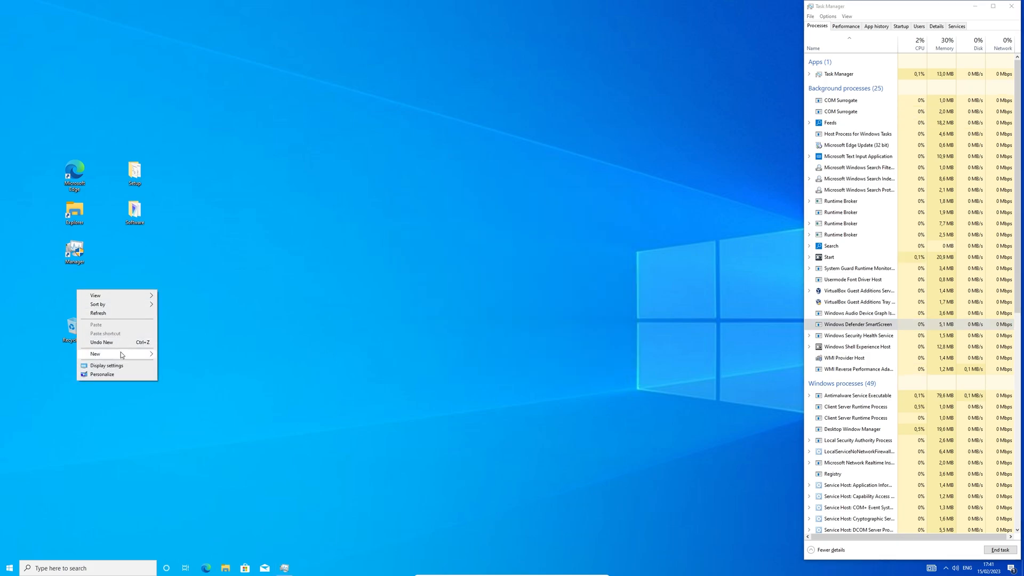
{"action": "mouse_move", "coordinate": [122, 354]}
{"action": "left_click", "coordinate": [177, 363]}
{"action": "type", "text": "control.ex"}
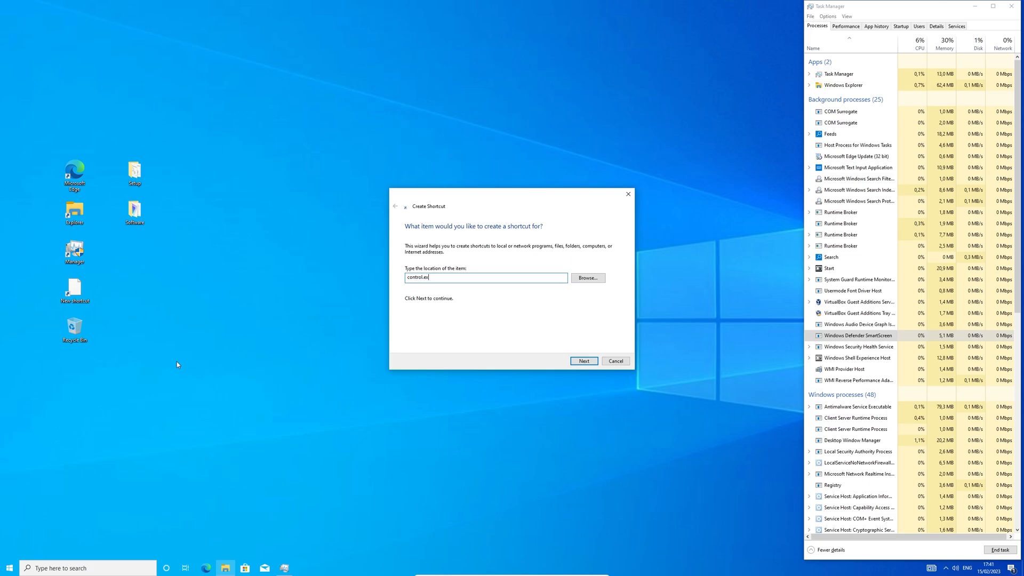
{"action": "key", "text": "Return"}
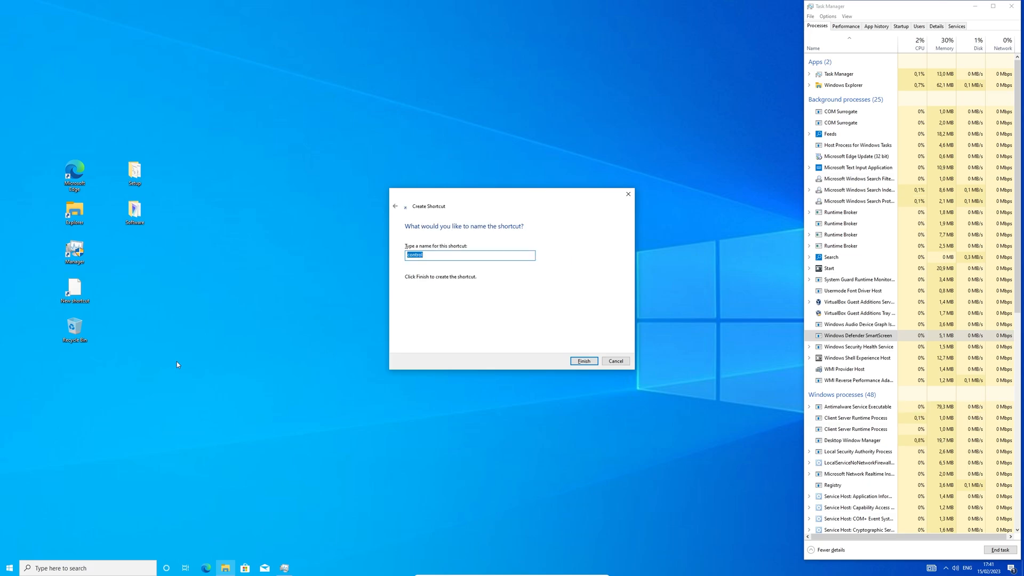
{"action": "type", "text": "Control"}
{"action": "key", "text": "Return"}
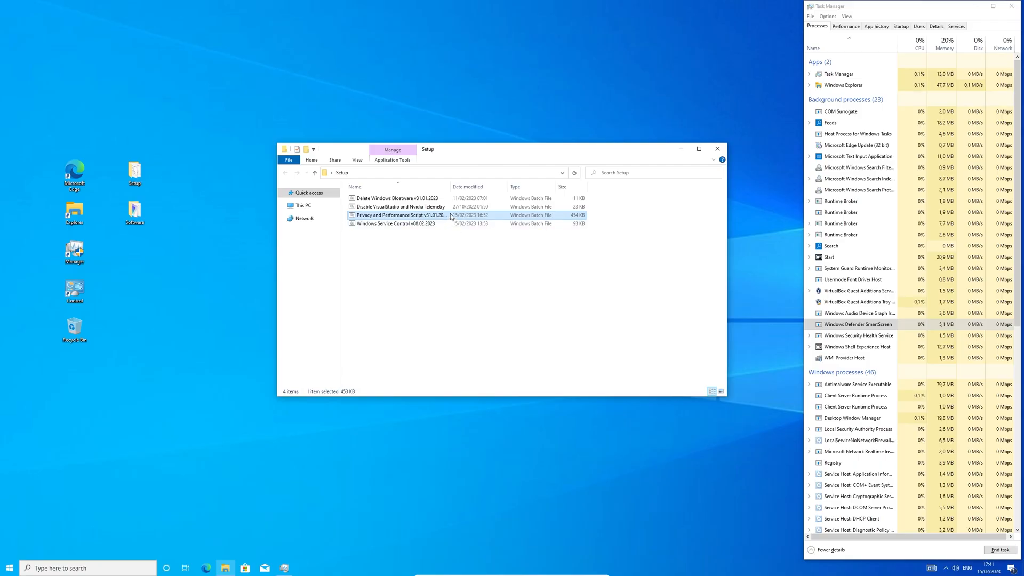
Step: Run Privacy and Performance Script v31.01.2023 from the Setup folder as administrator
{"action": "right_click", "coordinate": [450, 216]}
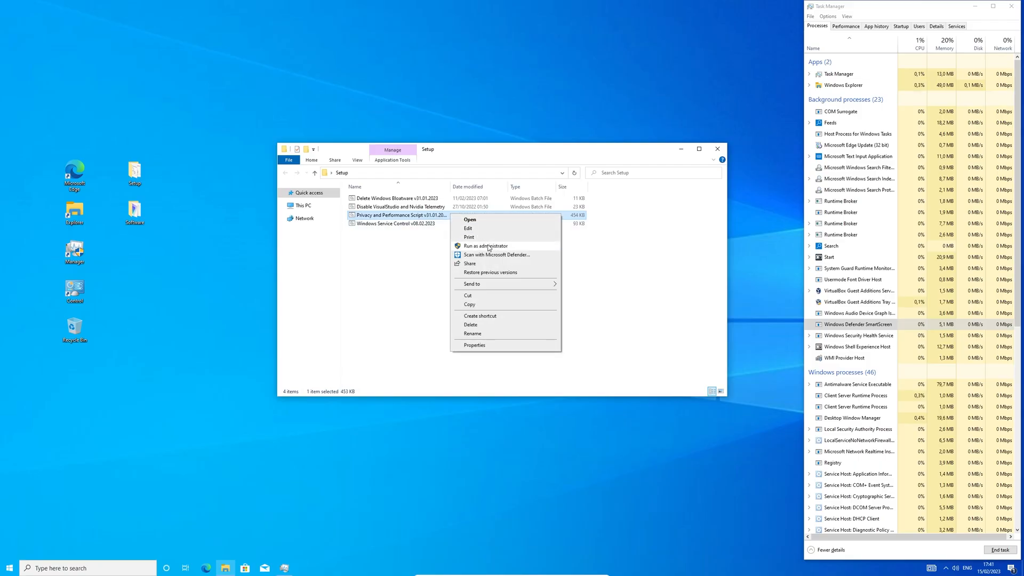
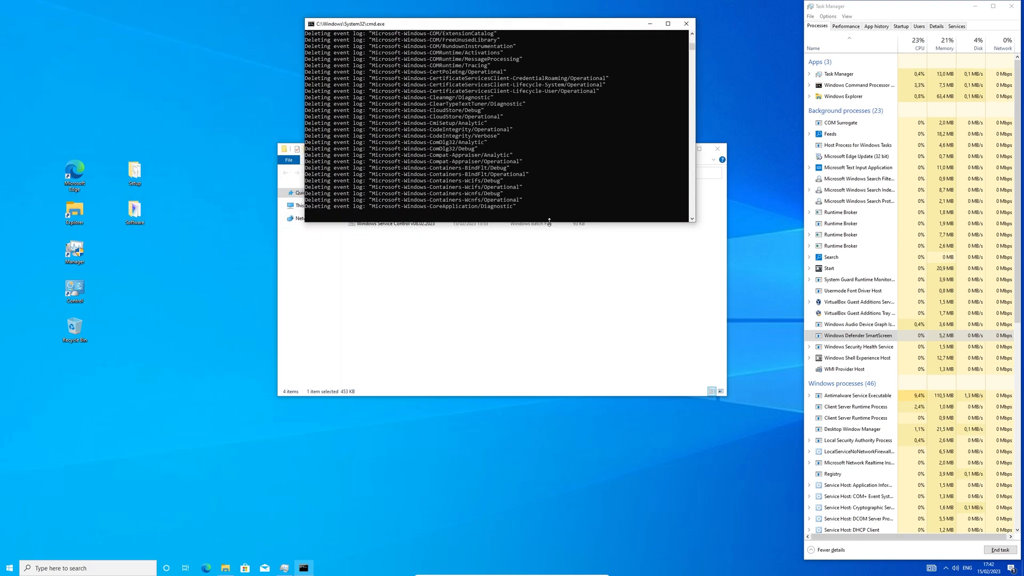
Step: Stretch the Command Prompt window down to near full screen height to show more event-log deletion output
{"action": "left_click_drag", "start_coordinate": [539, 223], "coordinate": [553, 548]}
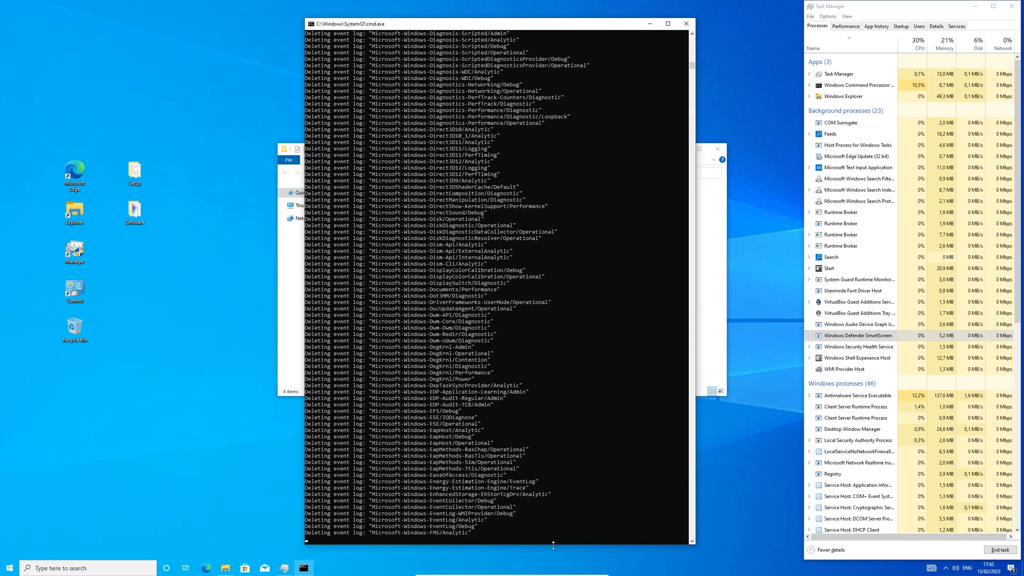
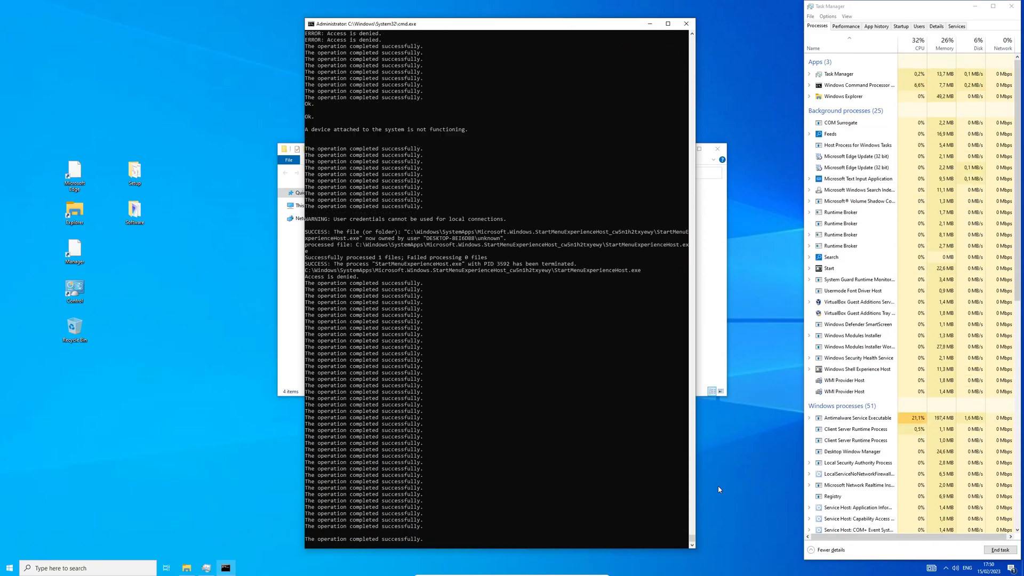
Step: Highlight the finished console's pause prompt and select the Feeds and Windows Defender SmartScreen processes in Task Manager
{"action": "left_click_drag", "start_coordinate": [305, 545], "coordinate": [403, 547]}
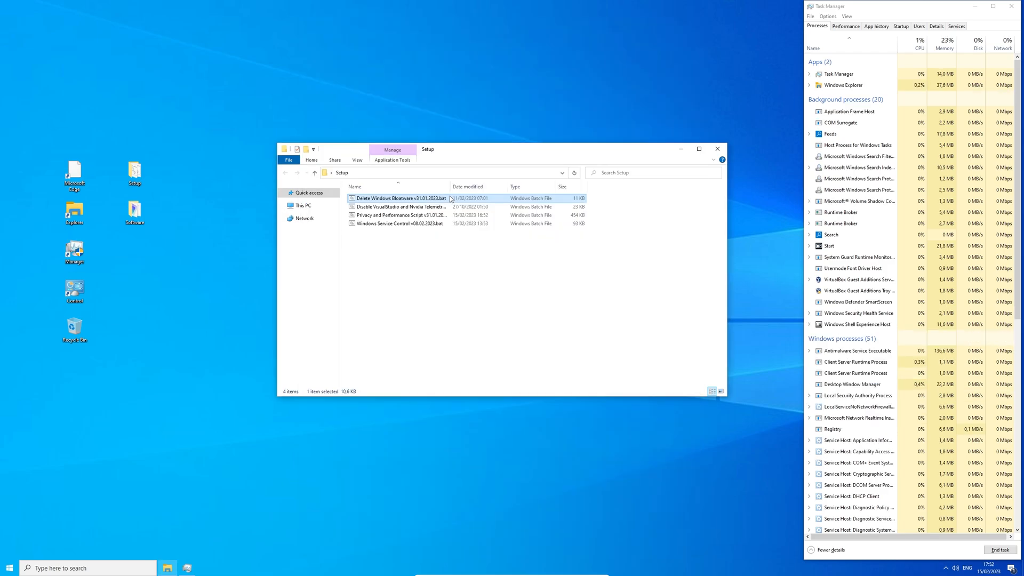
{"action": "left_click", "coordinate": [840, 135]}
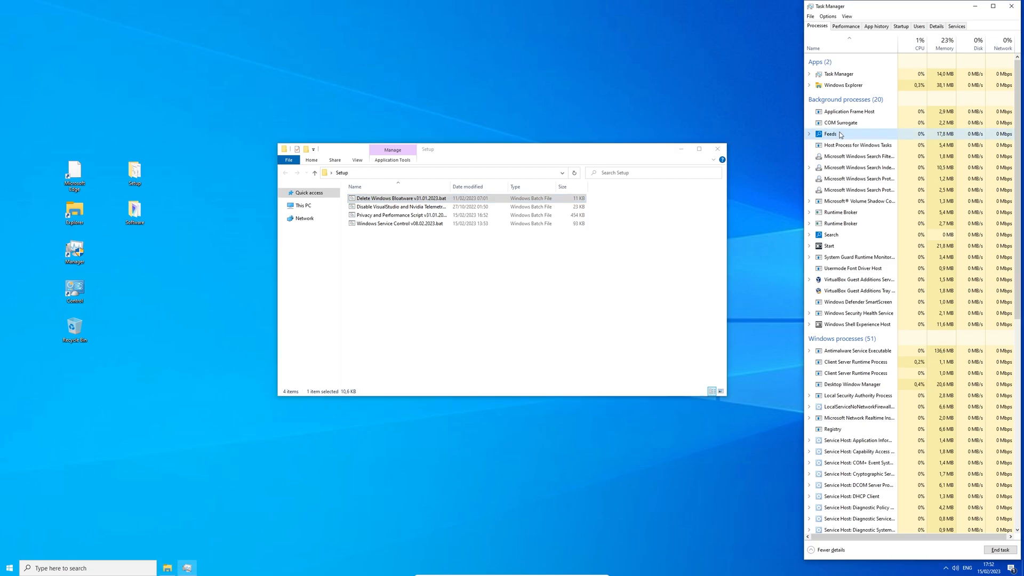
{"action": "left_click", "coordinate": [872, 303]}
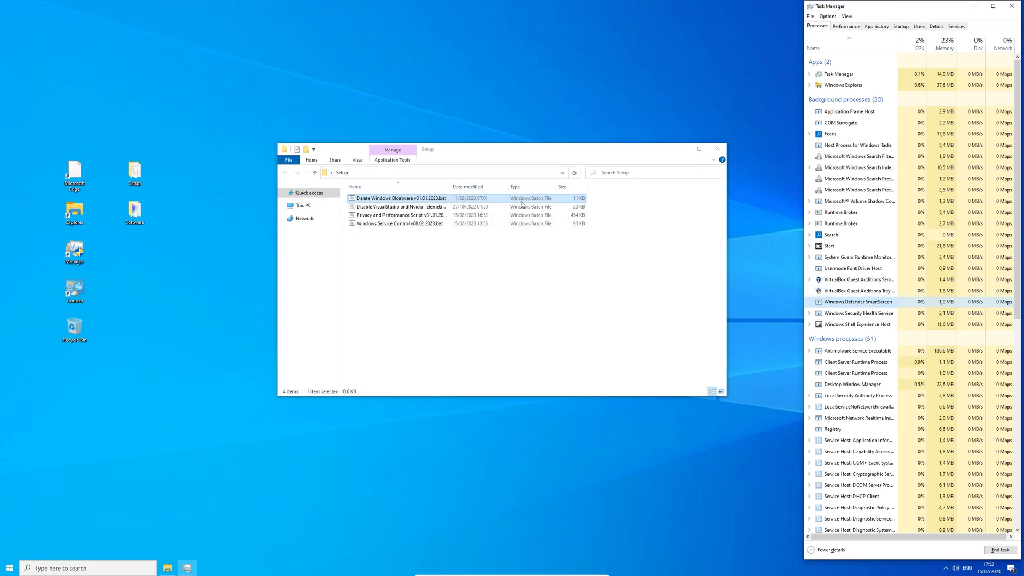
Step: Close the Setup folder, move NSudo.exe from Software onto the desktop, and run it as administrator
{"action": "left_click", "coordinate": [717, 149]}
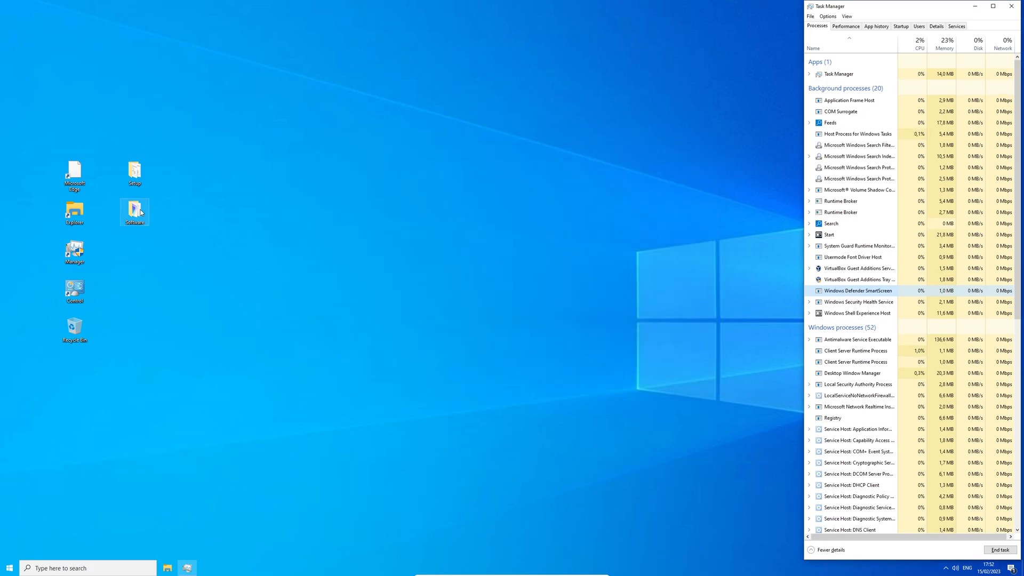
{"action": "double_click", "coordinate": [141, 213]}
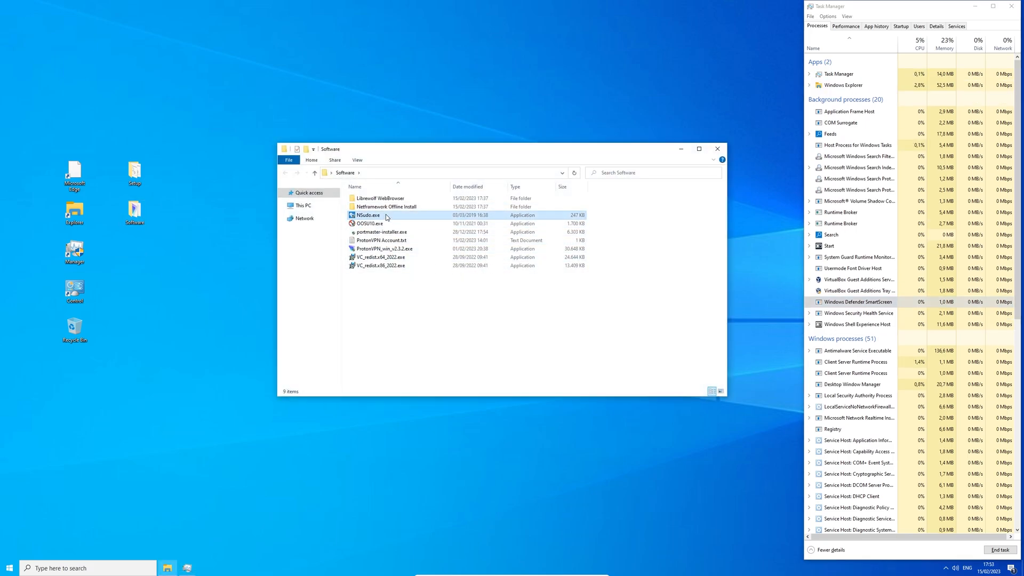
{"action": "left_click", "coordinate": [387, 217]}
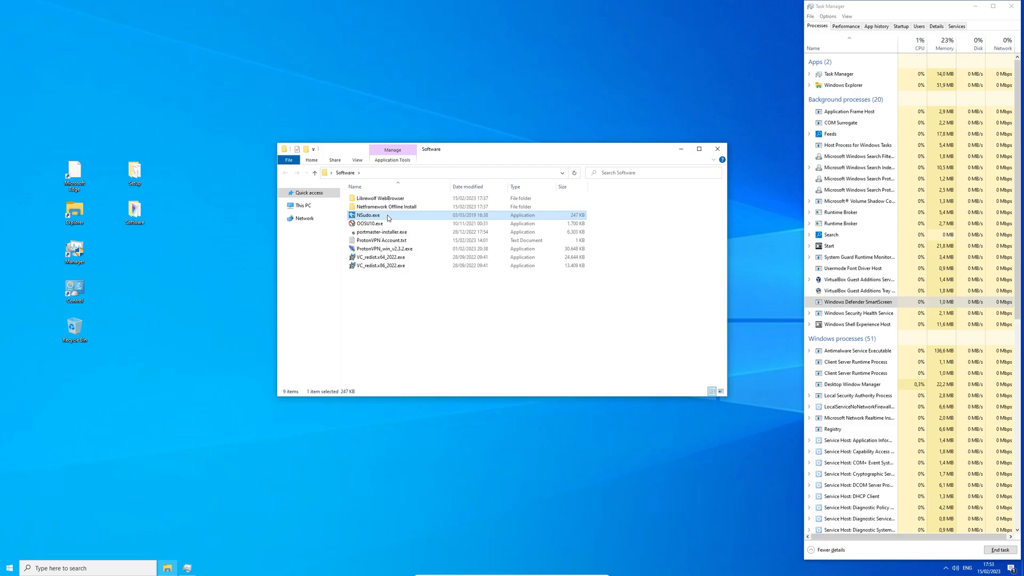
{"action": "left_click_drag", "start_coordinate": [387, 215], "coordinate": [146, 322]}
{"action": "left_click_drag", "start_coordinate": [146, 322], "coordinate": [136, 326]}
{"action": "right_click", "coordinate": [142, 324]}
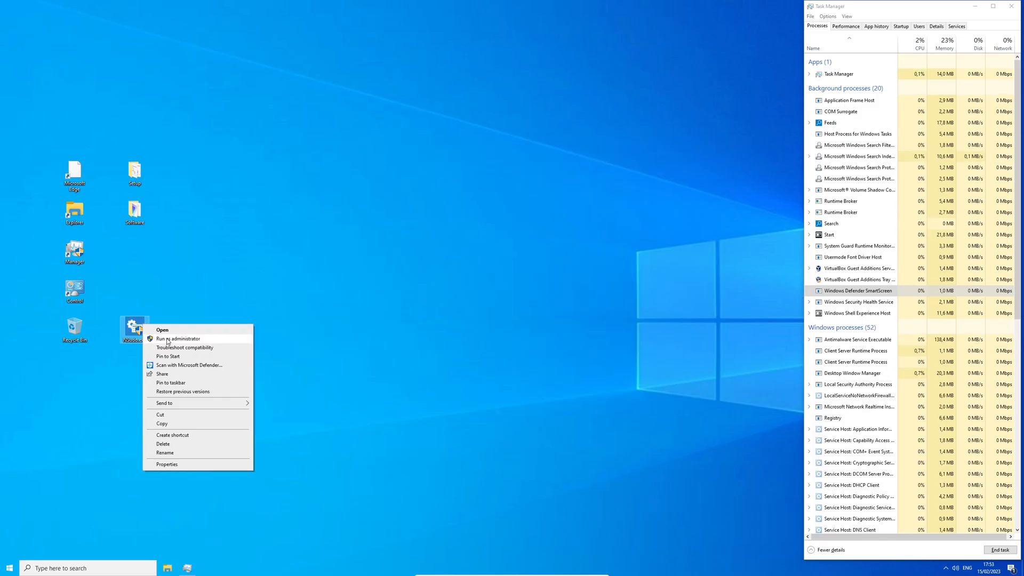
{"action": "left_click", "coordinate": [168, 338]}
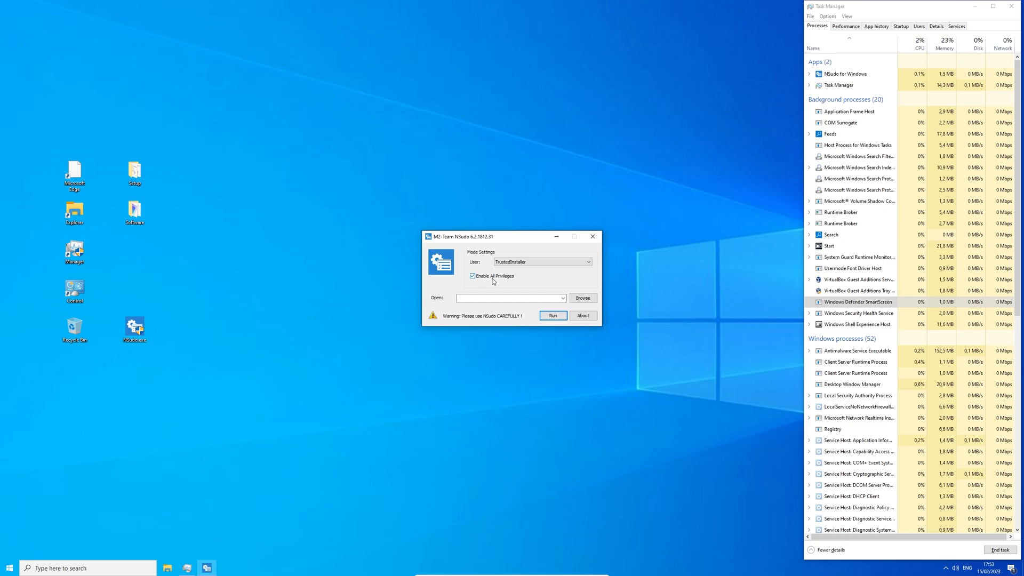
Step: Choose Delete Windows Bloatware v31.01.2023.bat in NSudo and run it as TrustedInstaller
{"action": "left_click", "coordinate": [583, 298]}
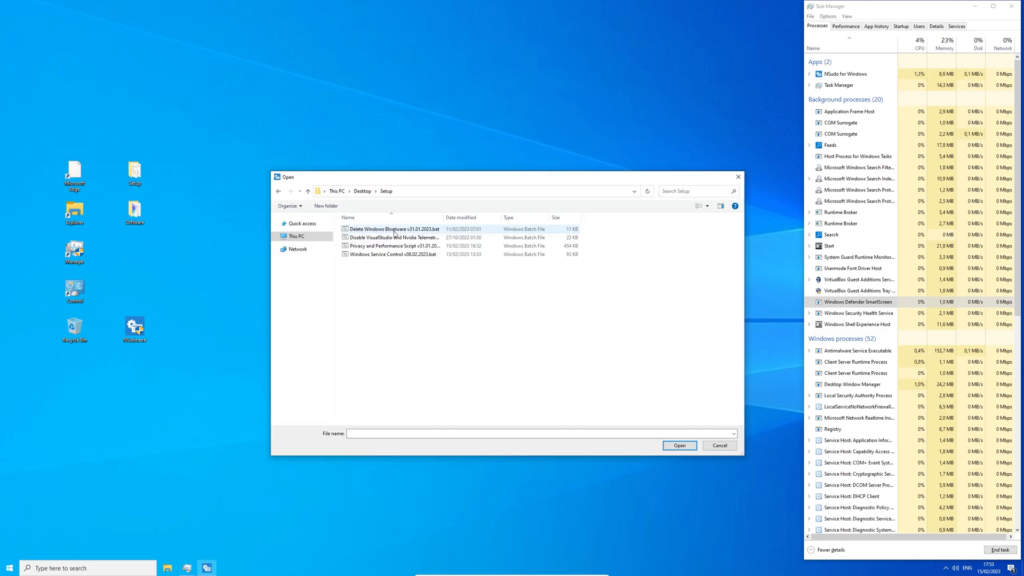
{"action": "left_click", "coordinate": [393, 231]}
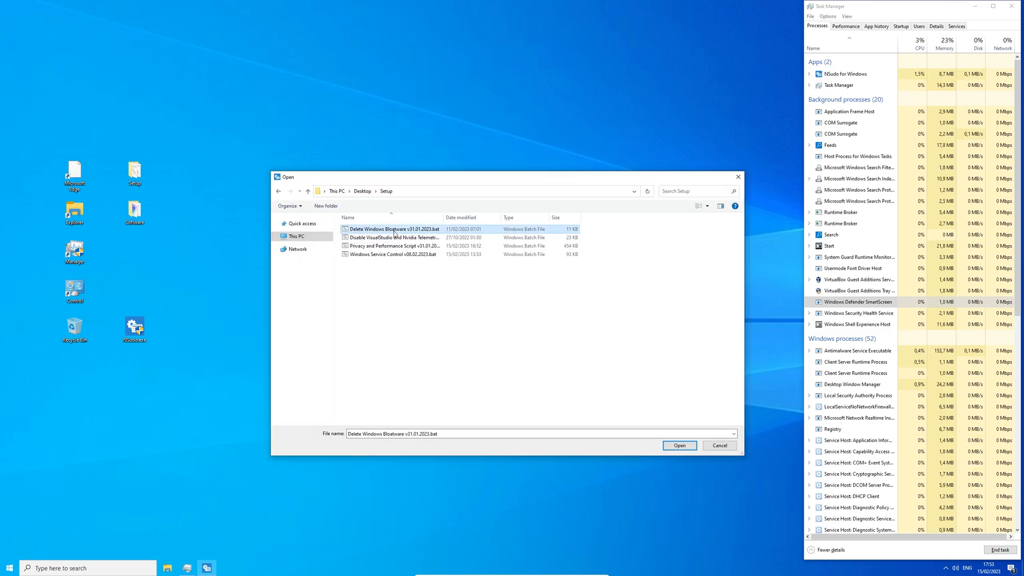
{"action": "left_click", "coordinate": [673, 446]}
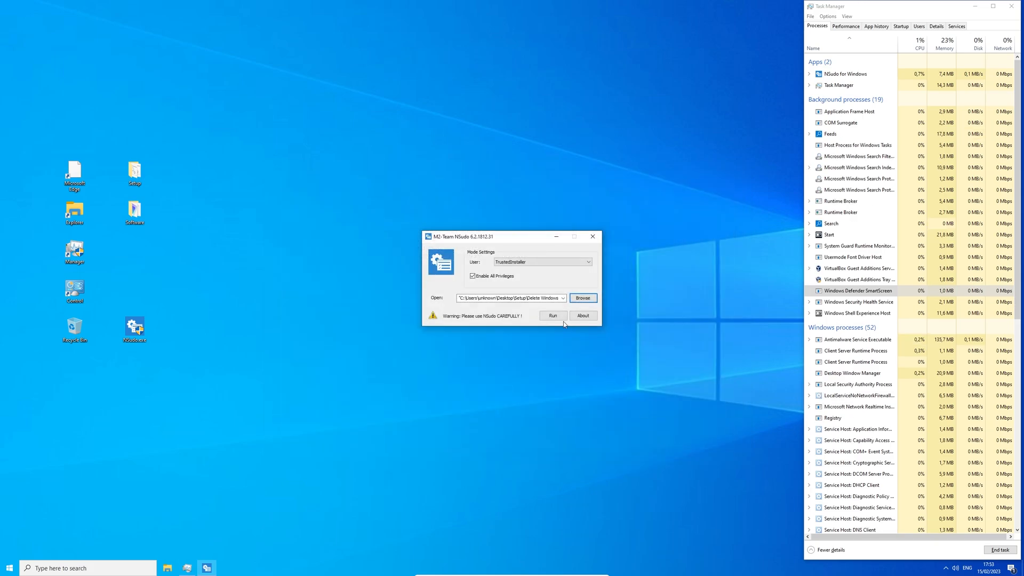
{"action": "left_click", "coordinate": [558, 318]}
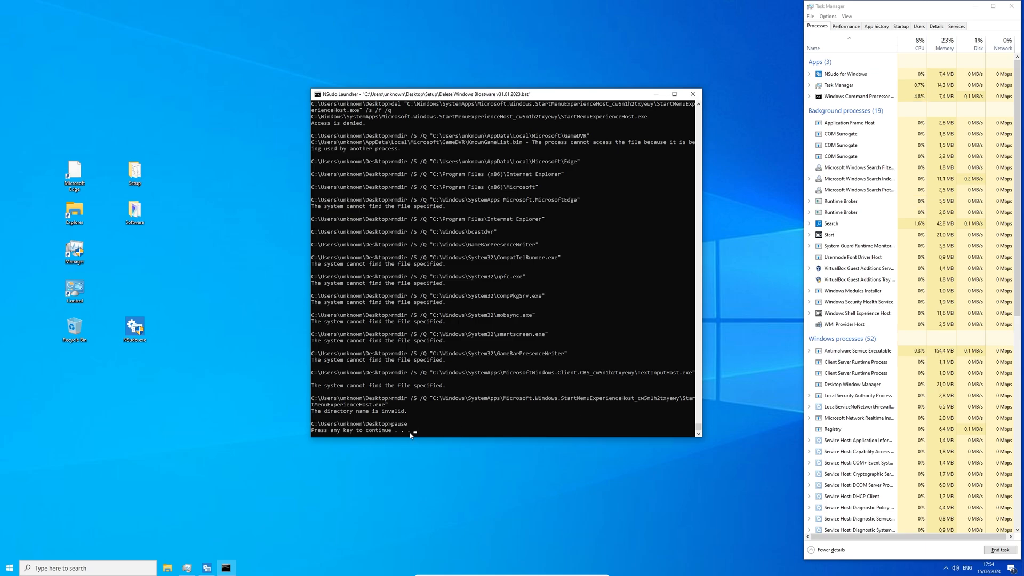
Step: Dismiss the bloatware script's pause prompt so its finished console closes
{"action": "left_click_drag", "start_coordinate": [413, 432], "coordinate": [310, 432]}
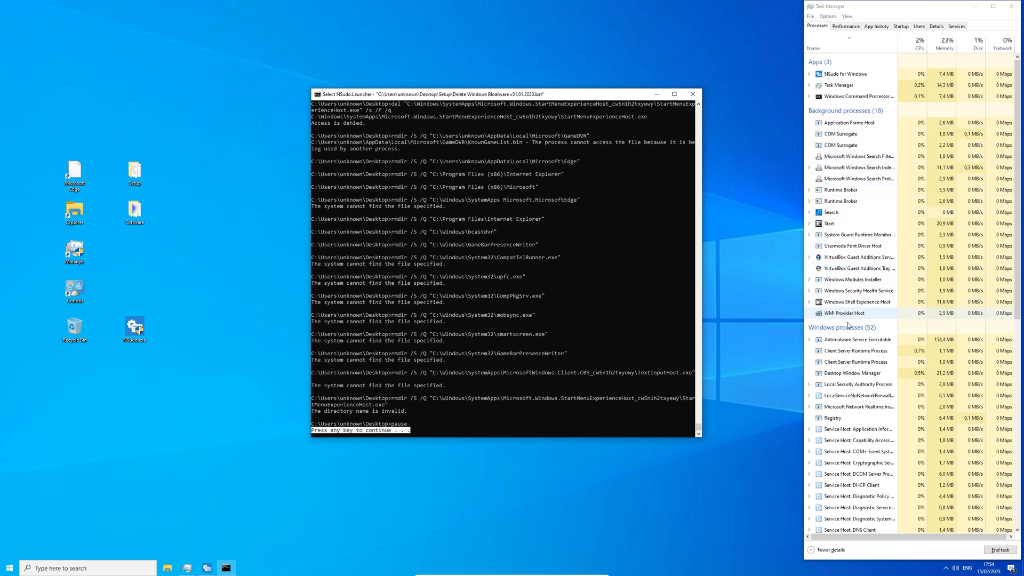
{"action": "key", "text": "Return"}
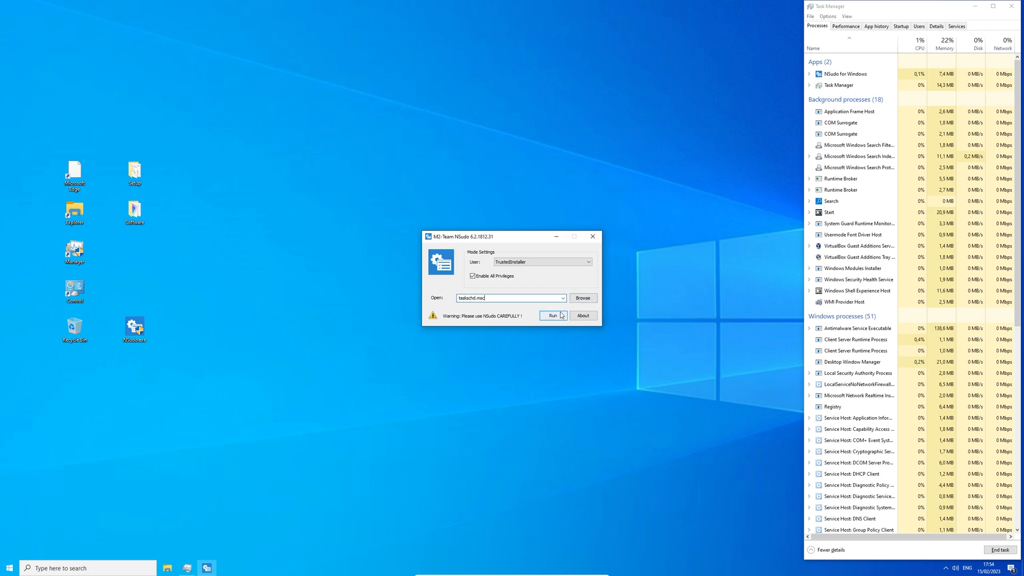
Step: Launch Task Scheduler via NSudo and navigate to Library > Microsoft > Windows > UpdateOrchestrator
{"action": "left_click", "coordinate": [562, 316]}
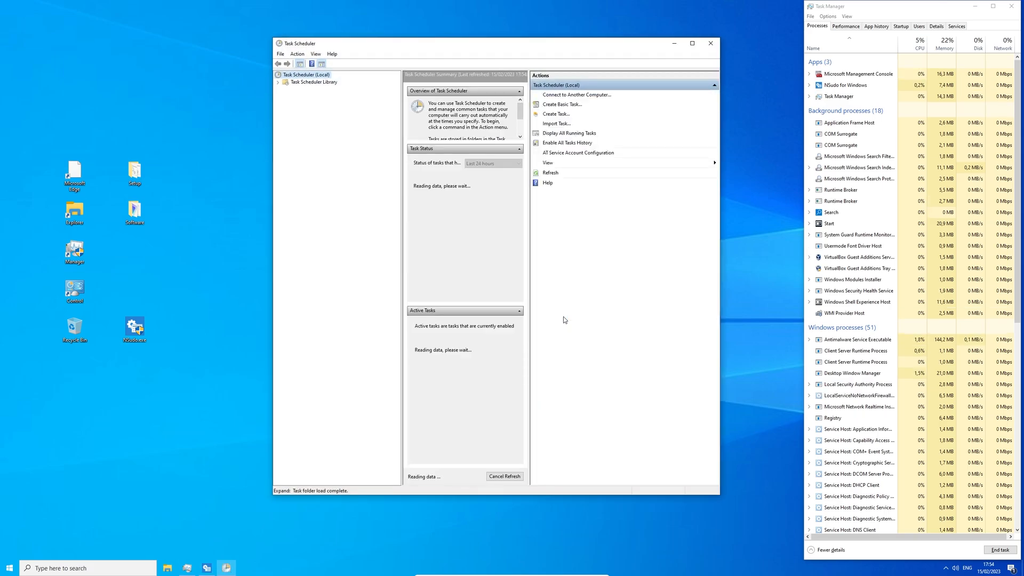
{"action": "left_click", "coordinate": [278, 82]}
{"action": "left_click", "coordinate": [285, 89]}
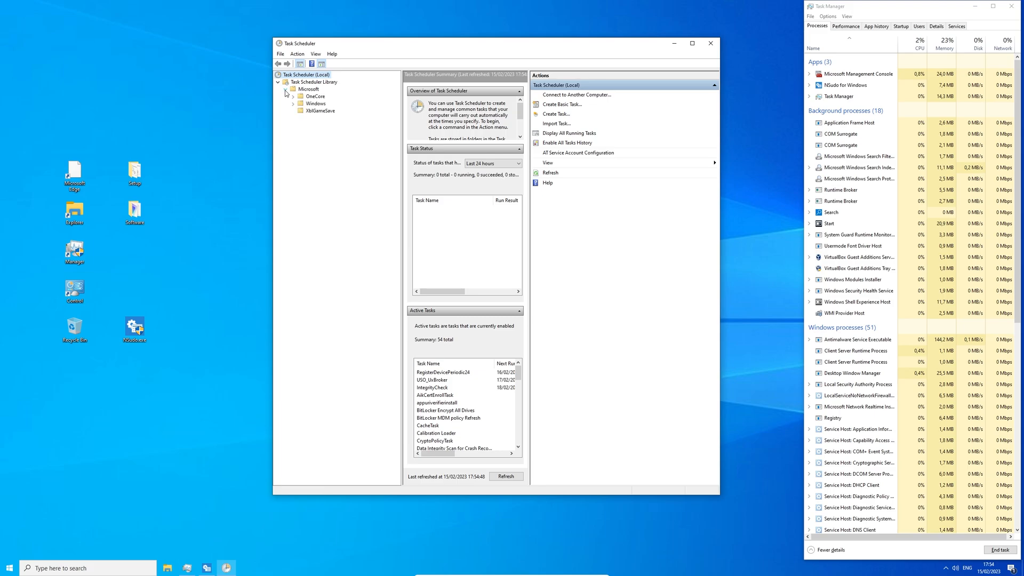
{"action": "left_click", "coordinate": [293, 103]}
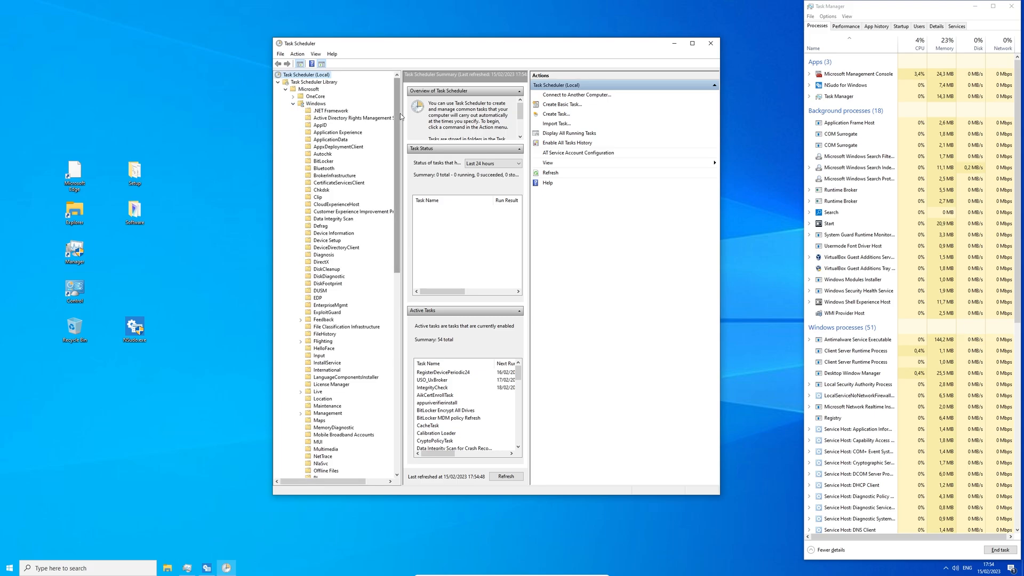
{"action": "left_click_drag", "start_coordinate": [400, 113], "coordinate": [397, 324]}
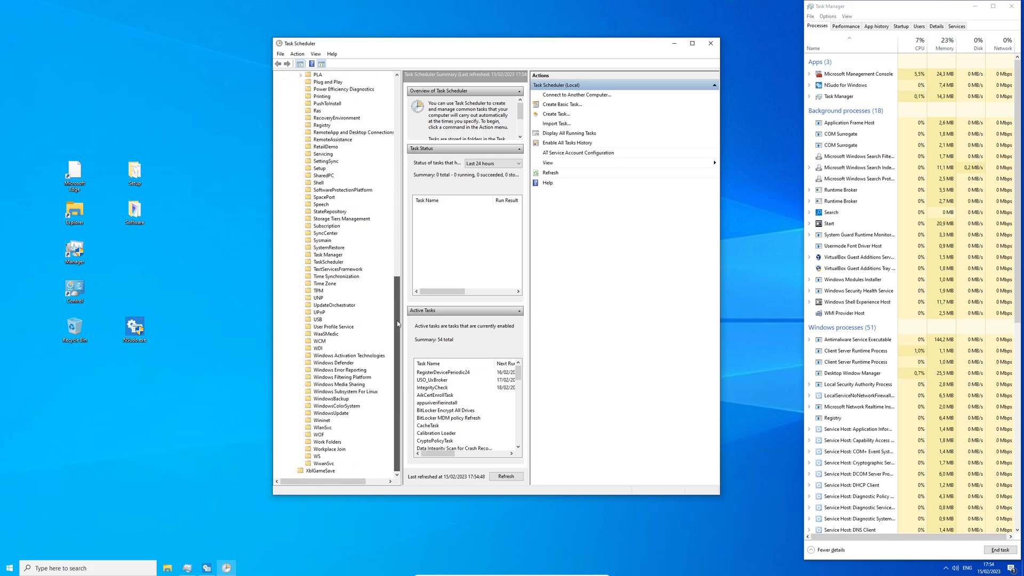
{"action": "left_click", "coordinate": [335, 305]}
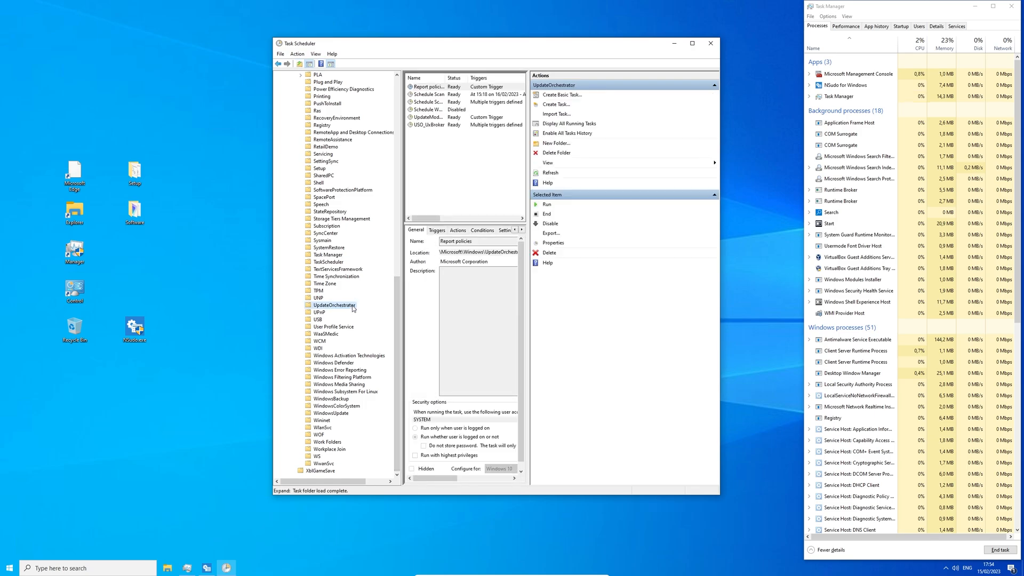
Step: Disable the USO_UxBroker, UpdateModelTask and Schedule Scan Static Task tasks
{"action": "left_click", "coordinate": [440, 125]}
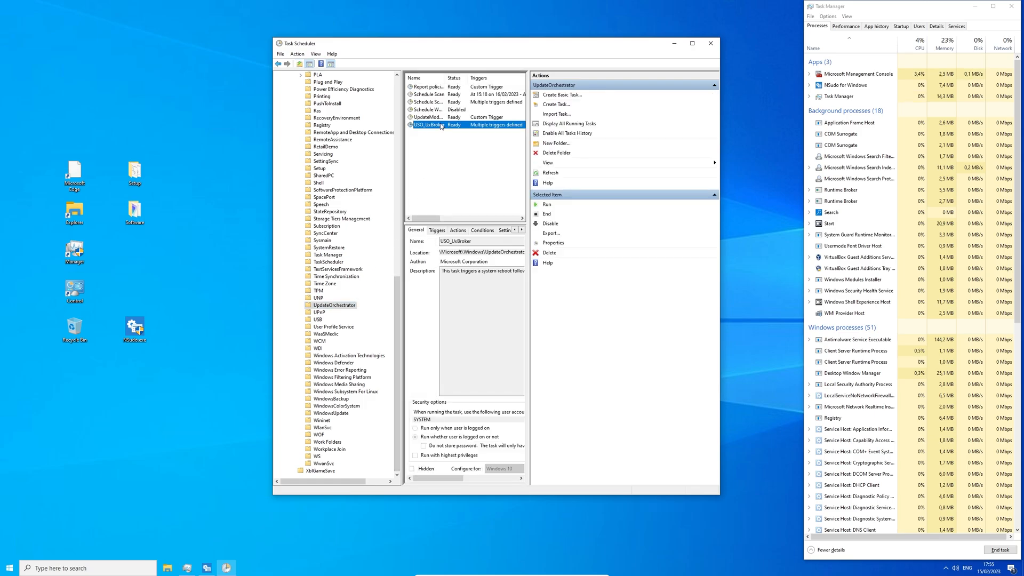
{"action": "right_click", "coordinate": [440, 124]}
{"action": "left_click", "coordinate": [456, 148]}
{"action": "left_click", "coordinate": [438, 119]}
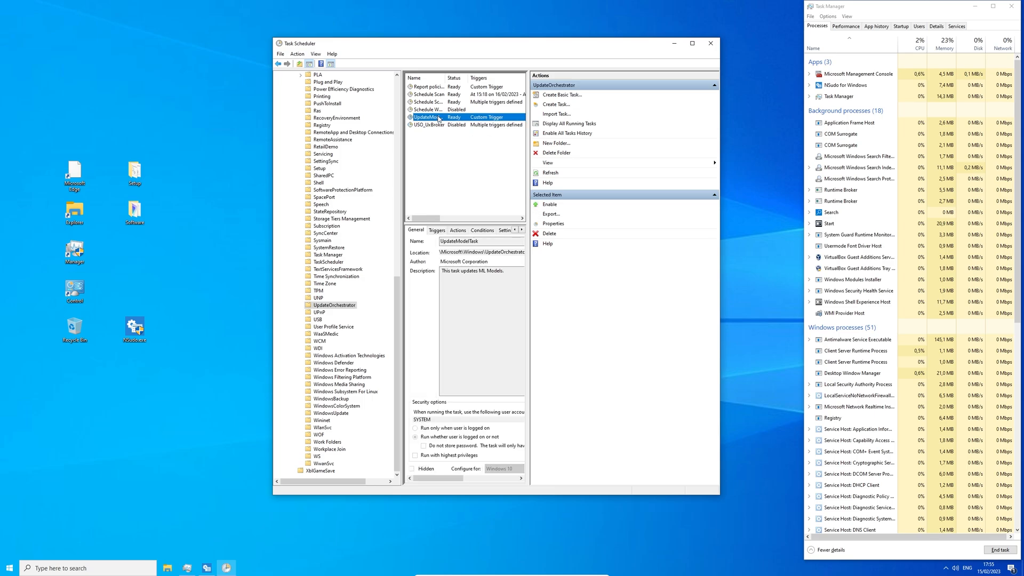
{"action": "right_click", "coordinate": [439, 118]}
{"action": "left_click", "coordinate": [456, 140]}
{"action": "left_click", "coordinate": [440, 102]}
{"action": "right_click", "coordinate": [440, 102]}
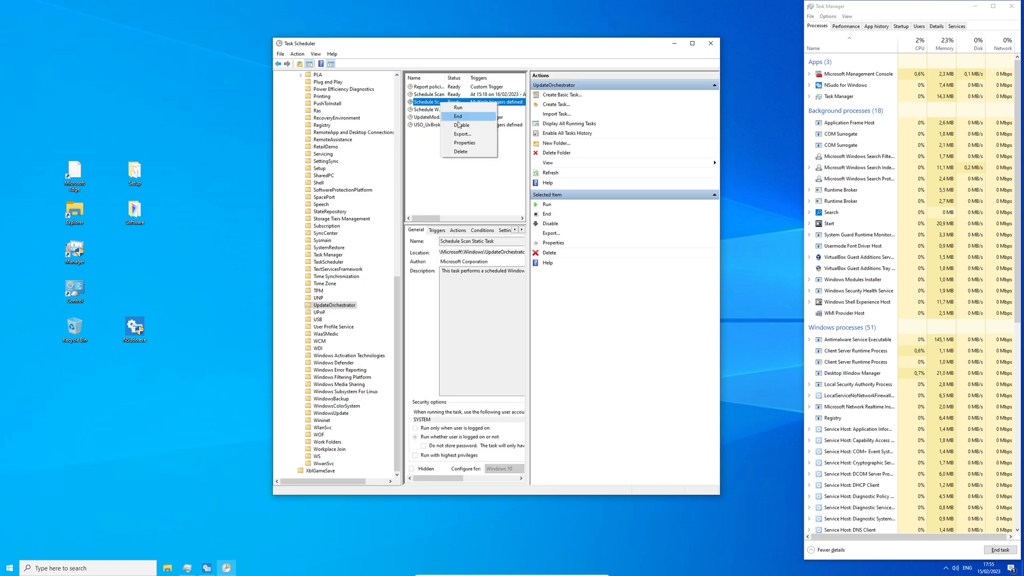
{"action": "left_click", "coordinate": [458, 125]}
Step: Disable the Report policies and Schedule Scan tasks, then go to the WindowsUpdate folder
{"action": "left_click", "coordinate": [441, 87]}
{"action": "right_click", "coordinate": [441, 87]}
{"action": "left_click", "coordinate": [461, 111]}
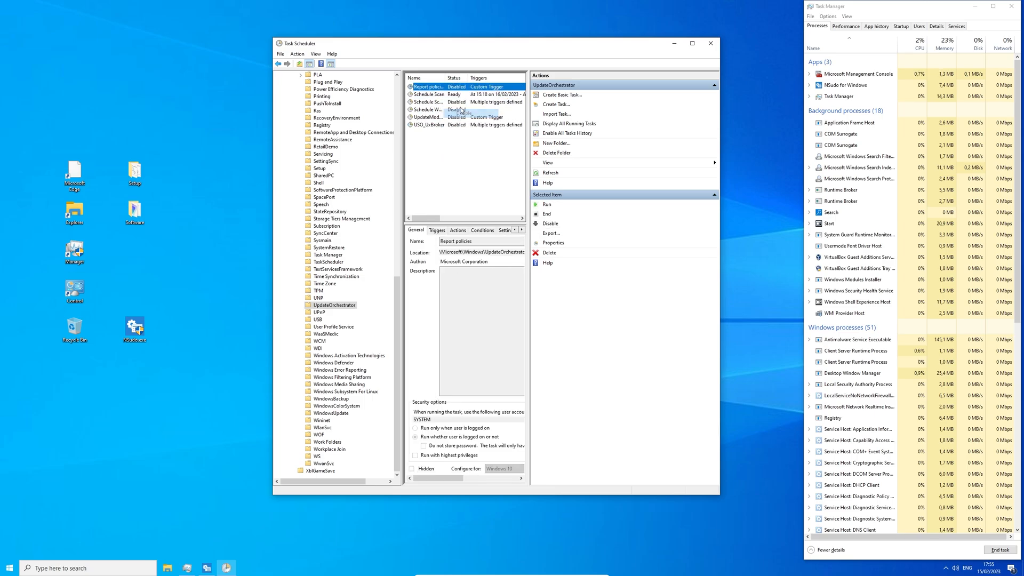
{"action": "left_click", "coordinate": [447, 95]}
{"action": "right_click", "coordinate": [448, 94]}
{"action": "left_click", "coordinate": [462, 118]}
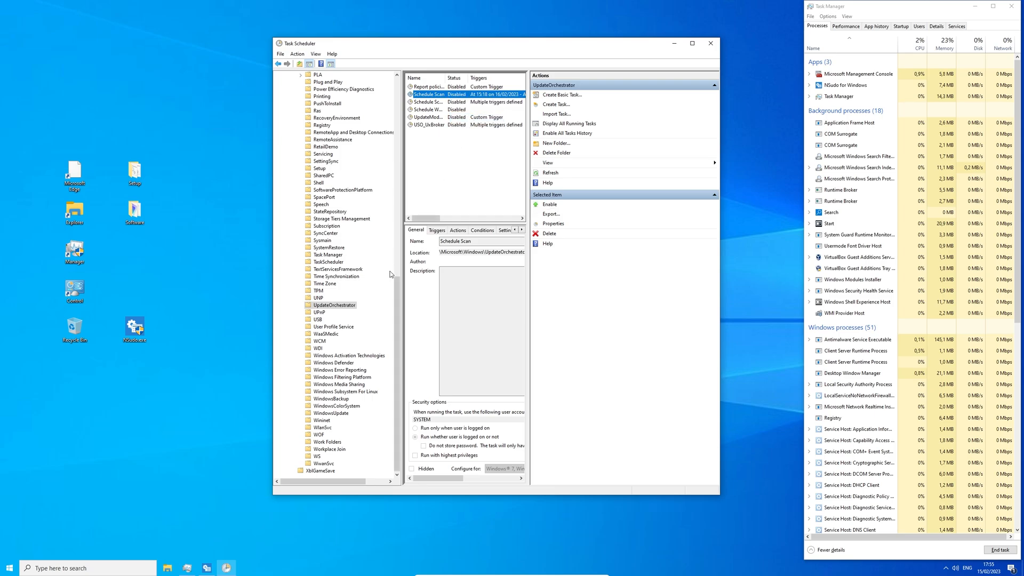
{"action": "left_click", "coordinate": [340, 414]}
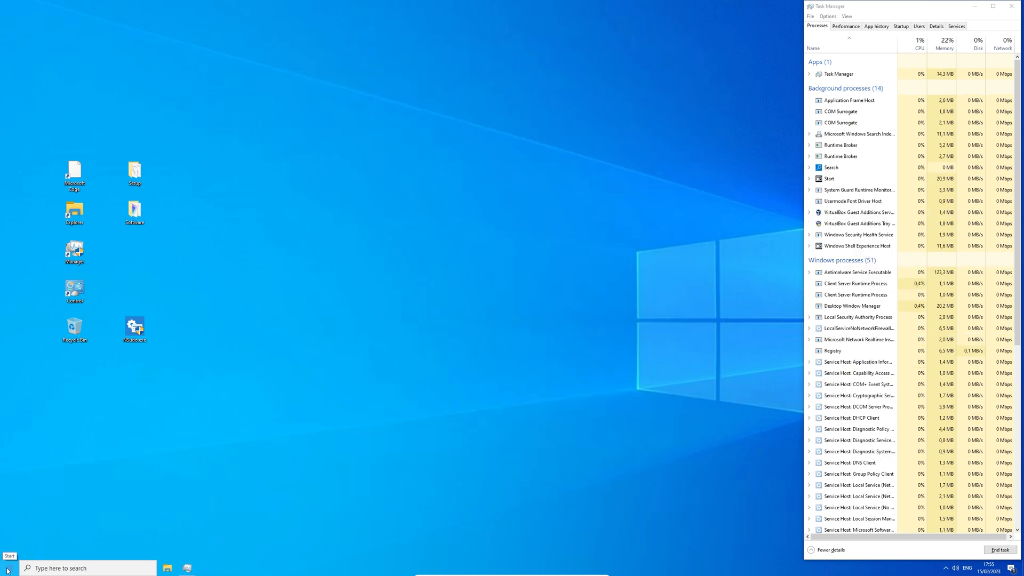
Step: Restart the PC from the Start context menu and sign back in
{"action": "right_click", "coordinate": [9, 567]}
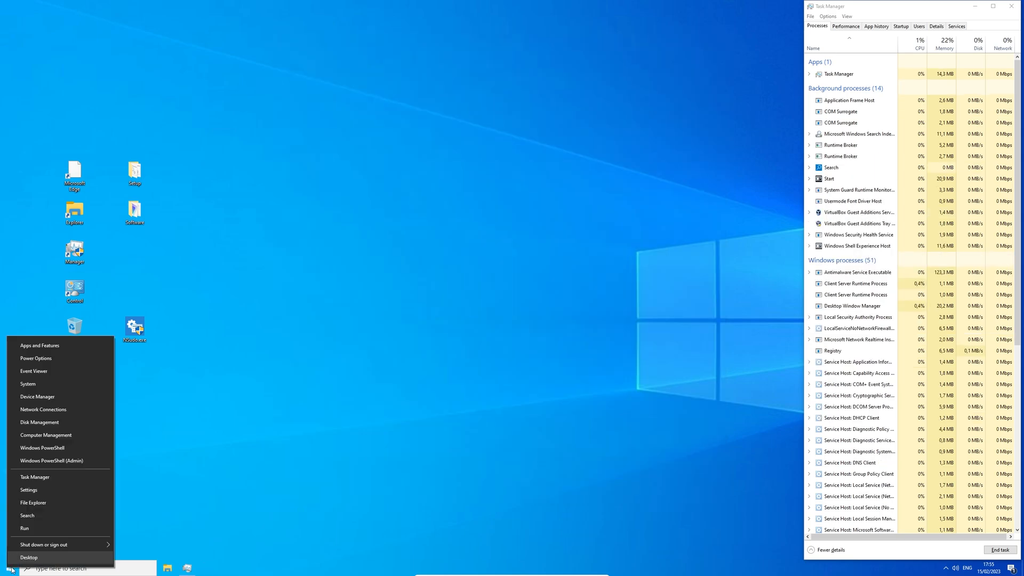
{"action": "mouse_move", "coordinate": [97, 545]}
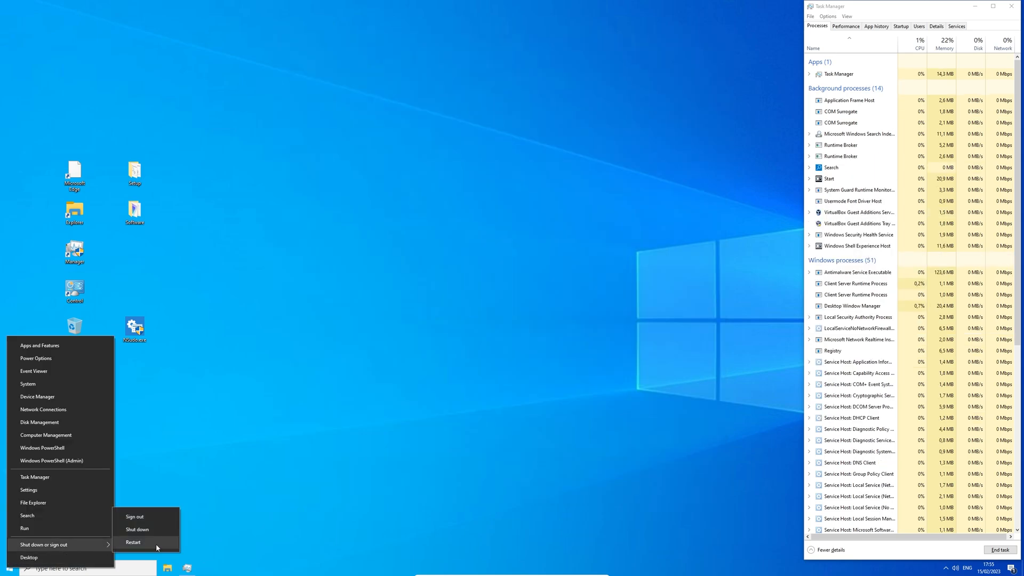
{"action": "left_click", "coordinate": [133, 542]}
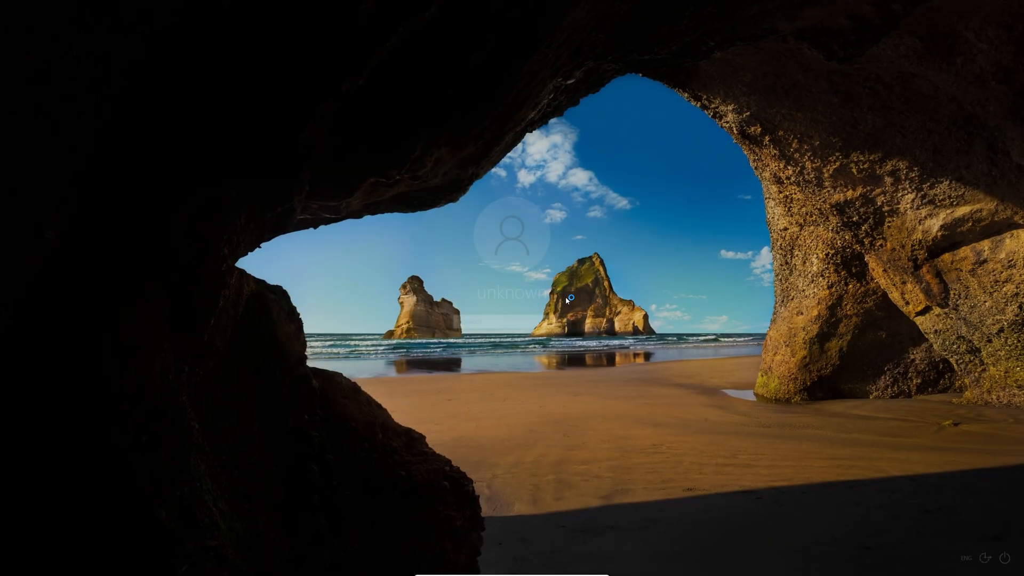
{"action": "key", "text": "Return"}
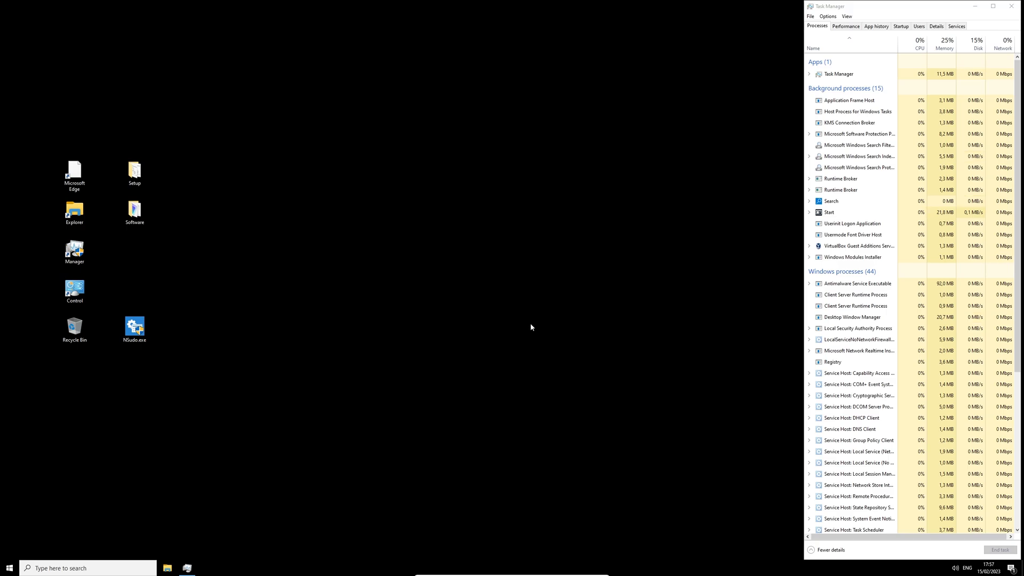
Step: Set Wallpaper.png from the Setup folder as the desktop background
{"action": "double_click", "coordinate": [135, 176]}
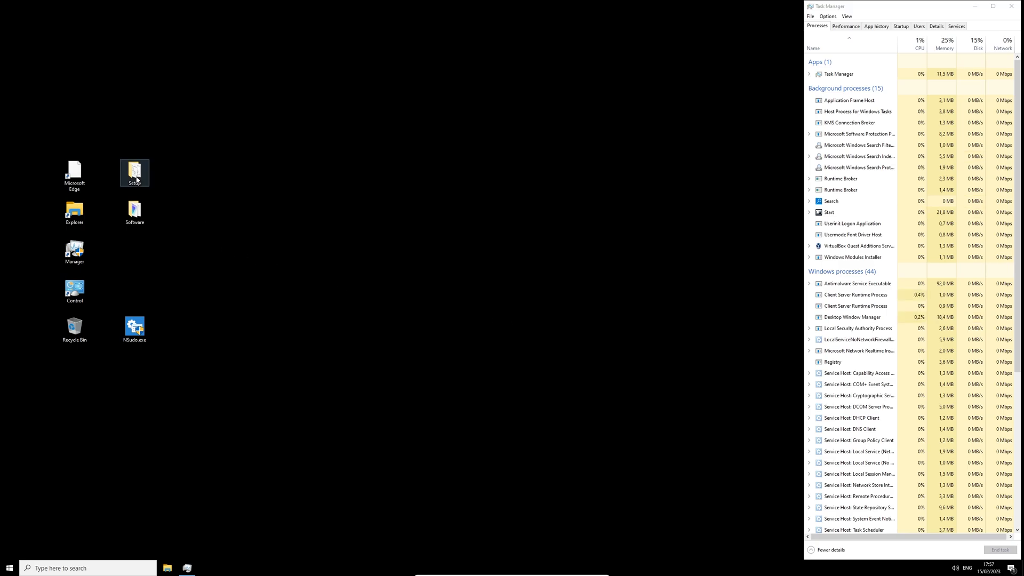
{"action": "right_click", "coordinate": [529, 207]}
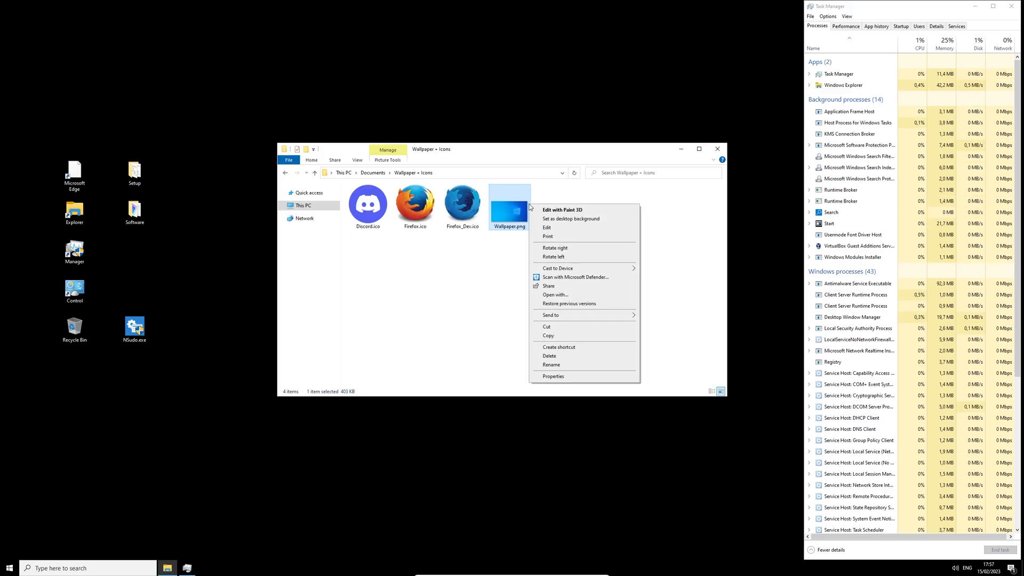
{"action": "left_click", "coordinate": [571, 220]}
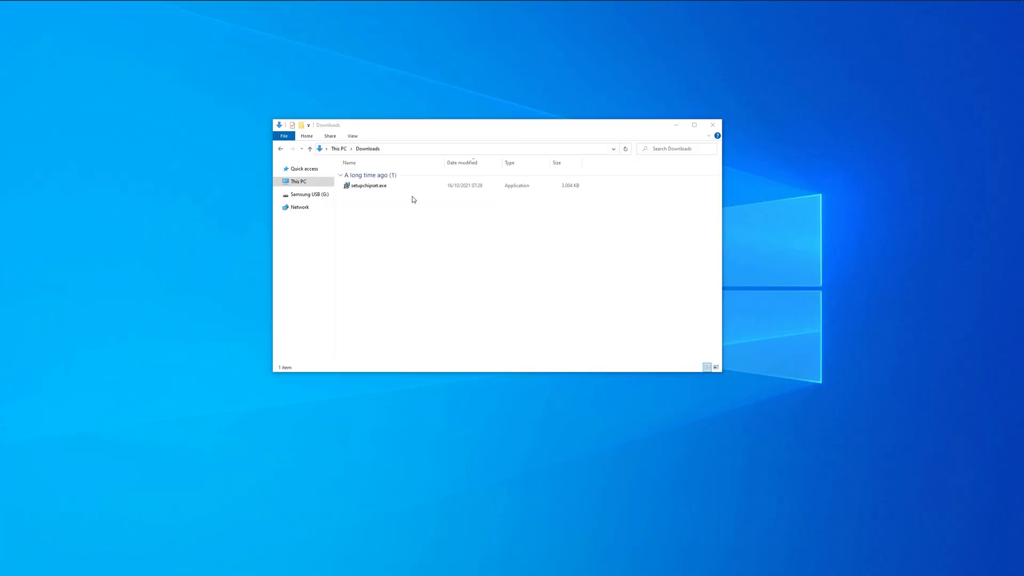
Step: Launch setupchipset.exe and advance past the Intel chipset setup's Welcome page
{"action": "left_click", "coordinate": [410, 186]}
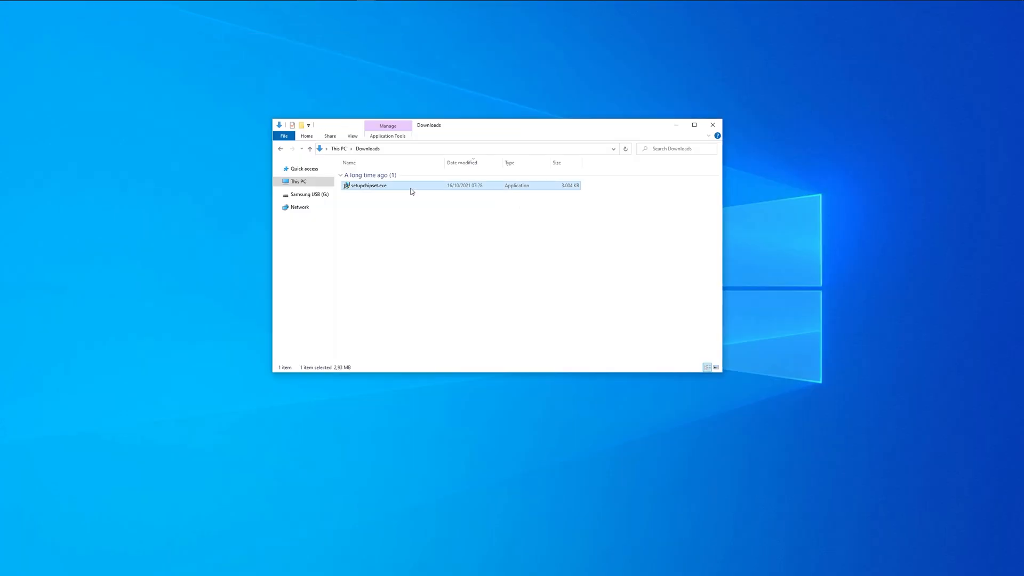
{"action": "right_click", "coordinate": [411, 190]}
{"action": "left_click", "coordinate": [416, 196]}
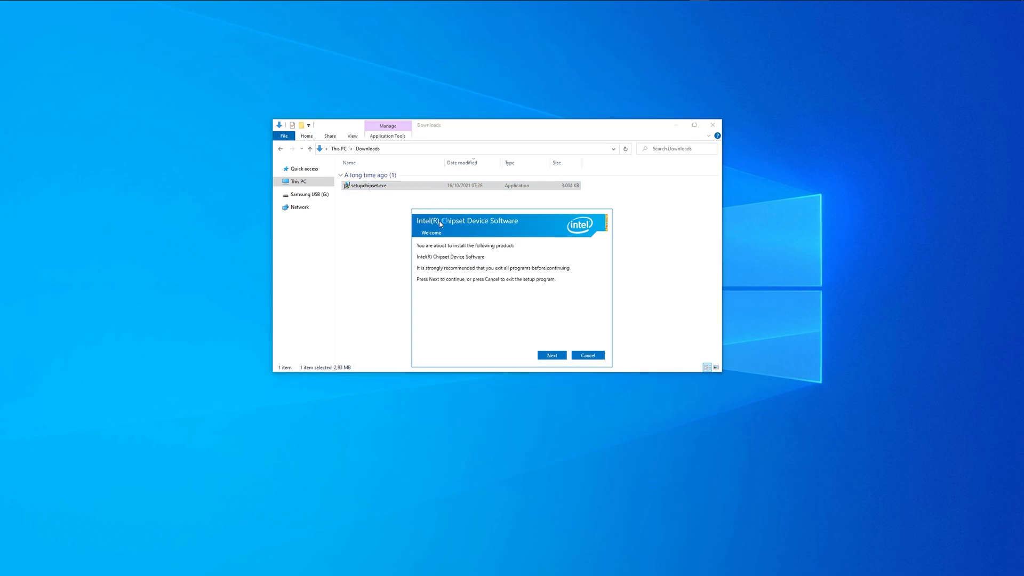
{"action": "left_click", "coordinate": [557, 356]}
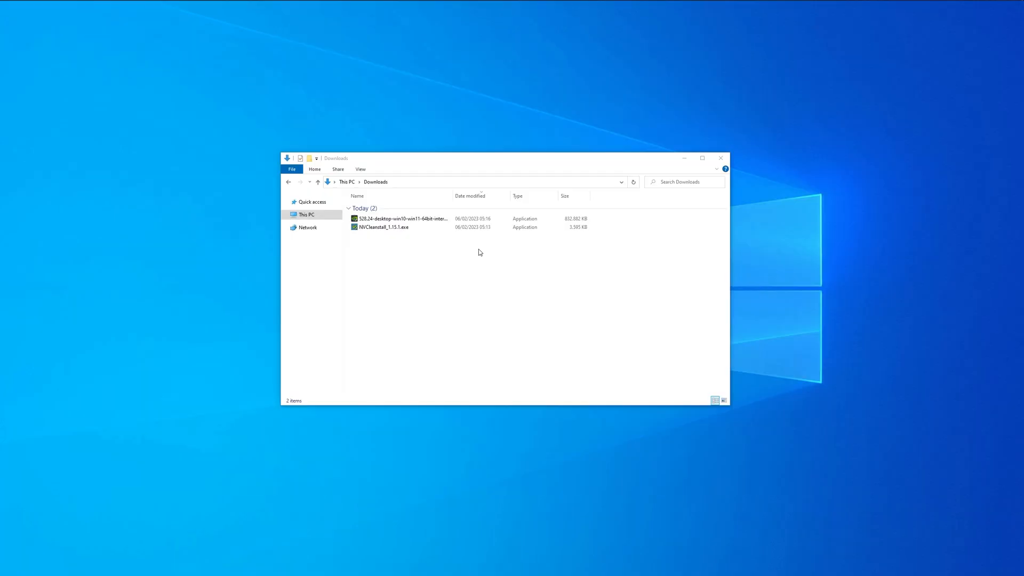
Step: Open NVCleanstall_1.15.1.exe and load the 528.24 driver installer from disk
{"action": "left_click", "coordinate": [449, 220]}
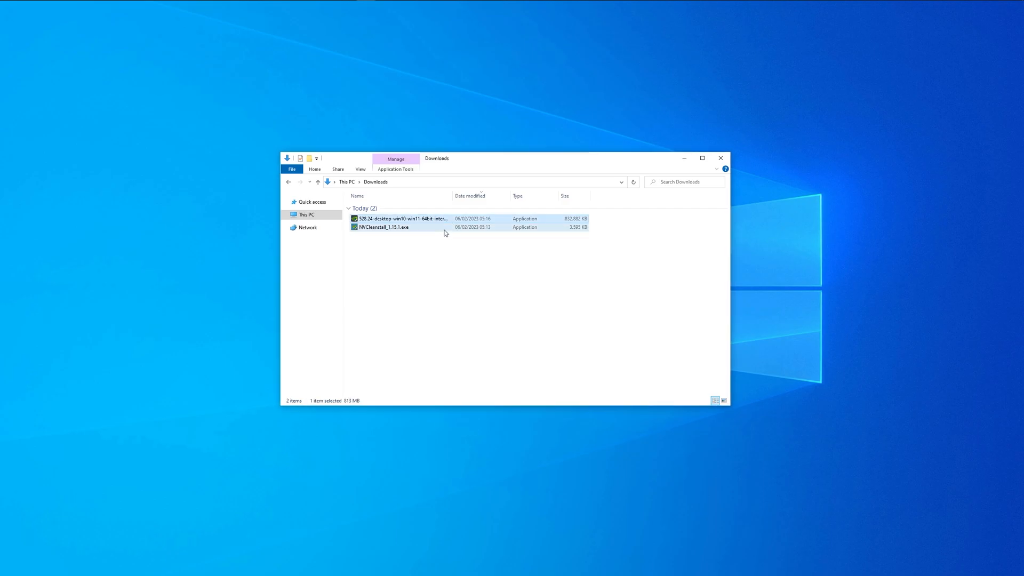
{"action": "left_click", "coordinate": [445, 232]}
{"action": "right_click", "coordinate": [445, 232]}
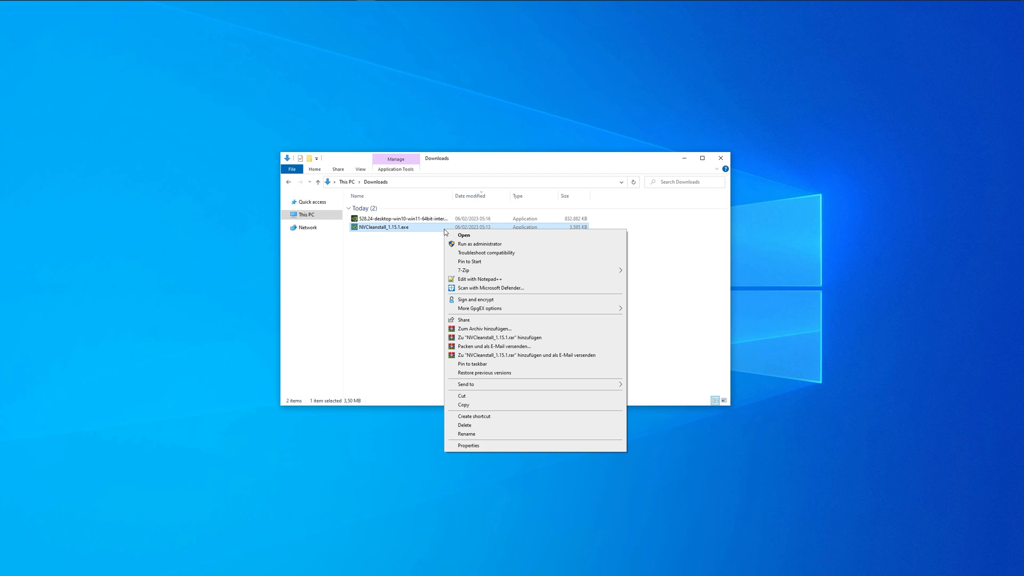
{"action": "left_click", "coordinate": [480, 235]}
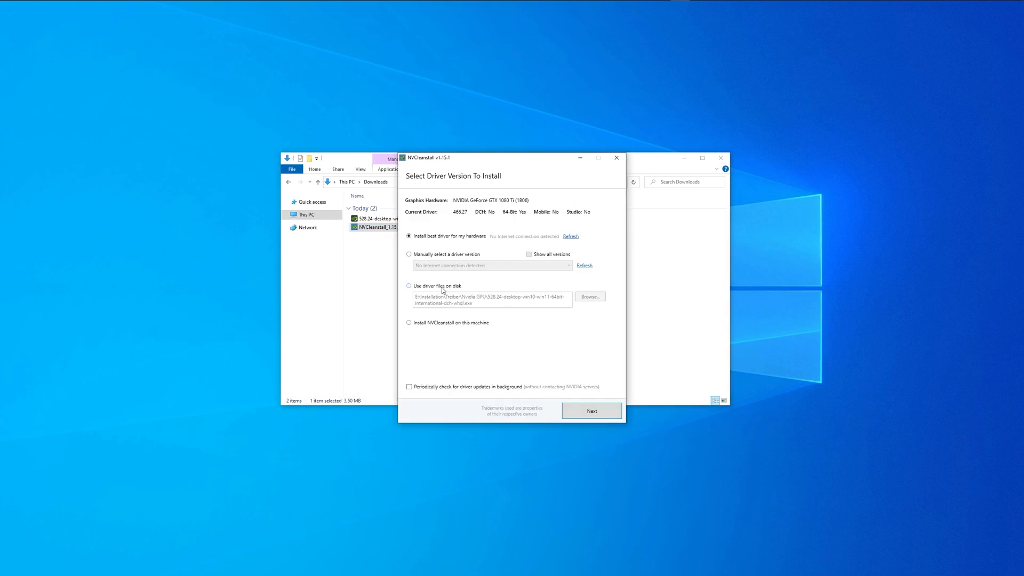
{"action": "left_click", "coordinate": [452, 290]}
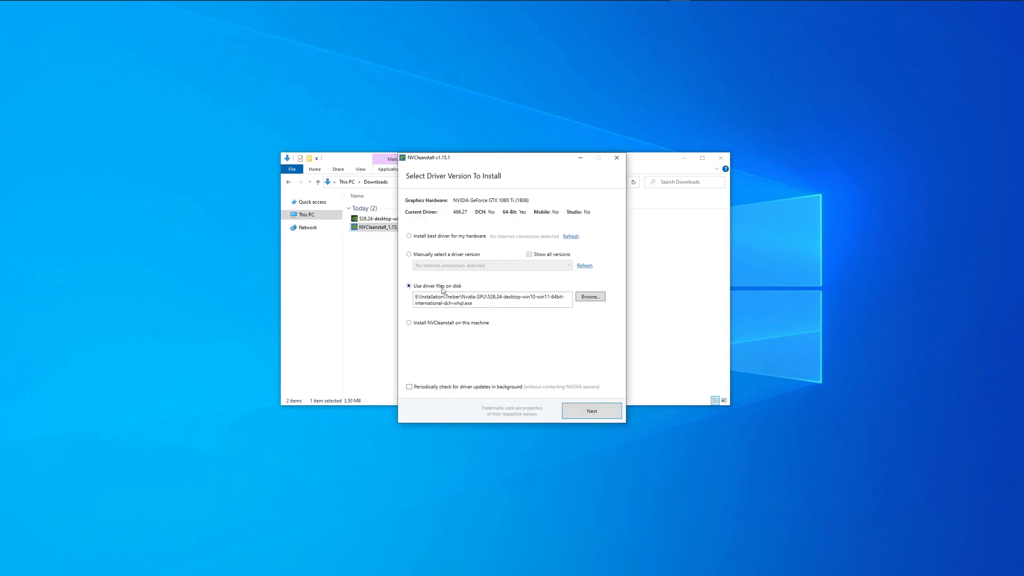
{"action": "left_click", "coordinate": [590, 296]}
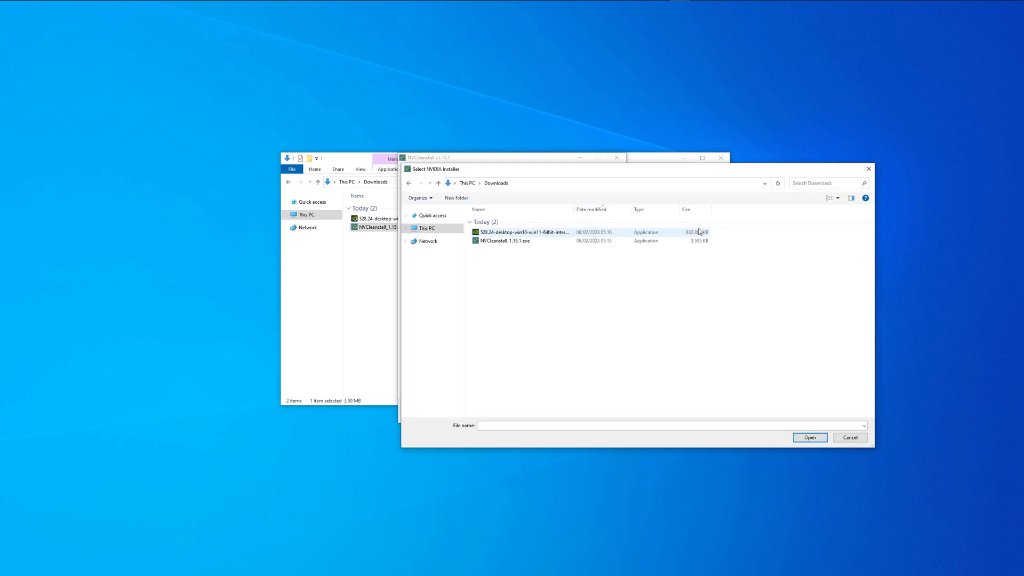
{"action": "left_click", "coordinate": [656, 233]}
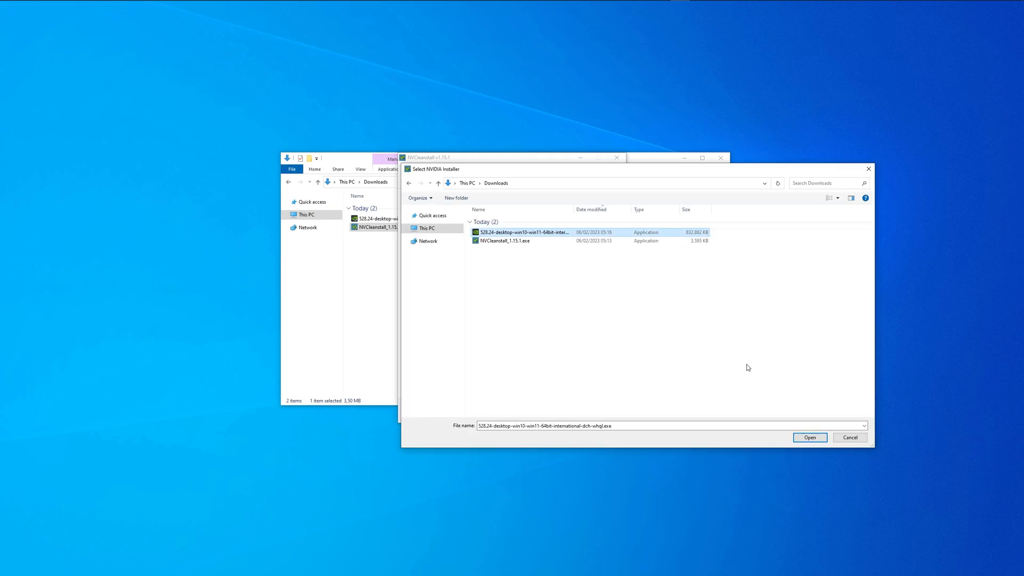
{"action": "left_click", "coordinate": [804, 440]}
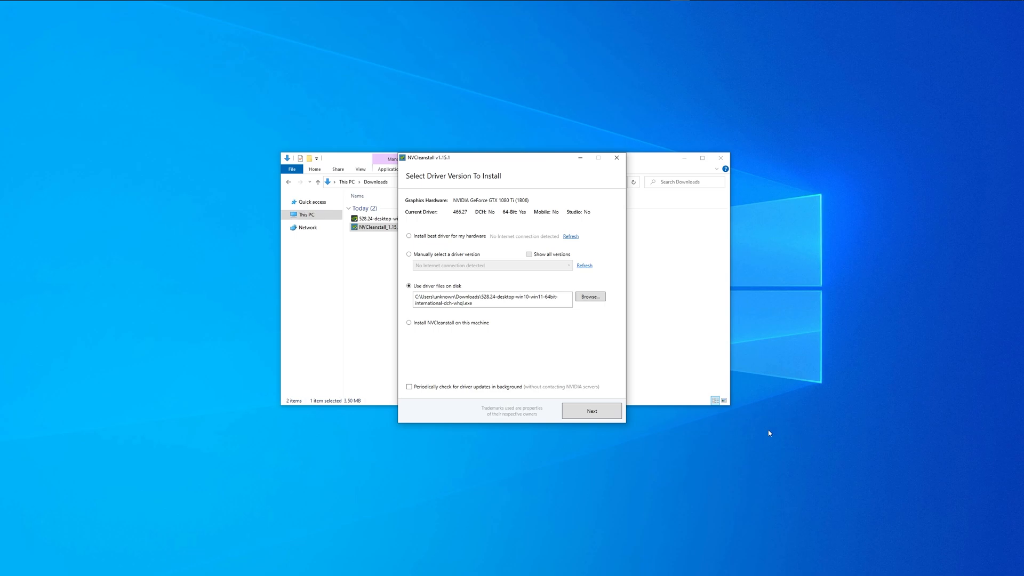
Step: Add PhysX to the driver components and continue to the installation tweaks
{"action": "left_click", "coordinate": [610, 412]}
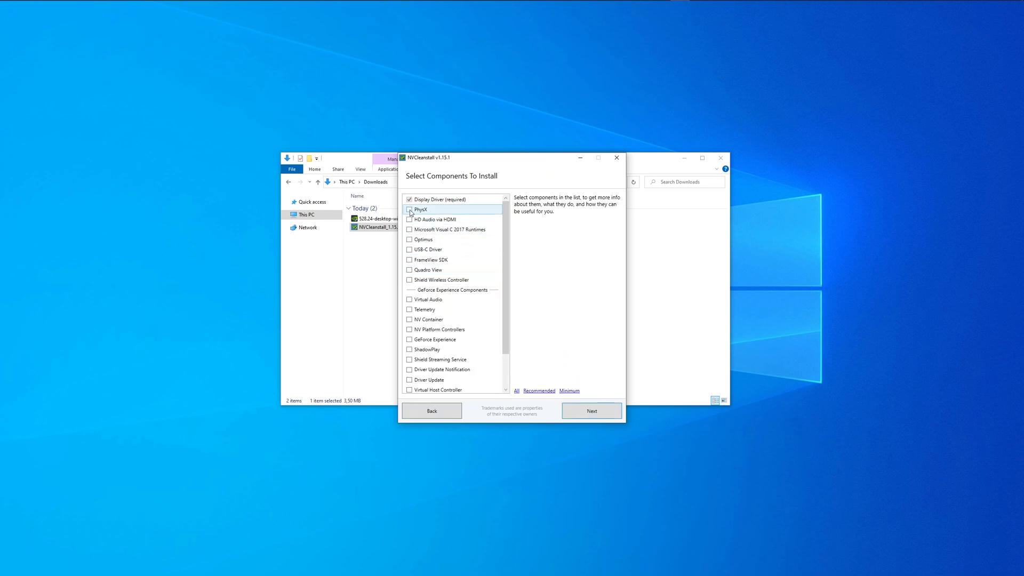
{"action": "left_click", "coordinate": [410, 210]}
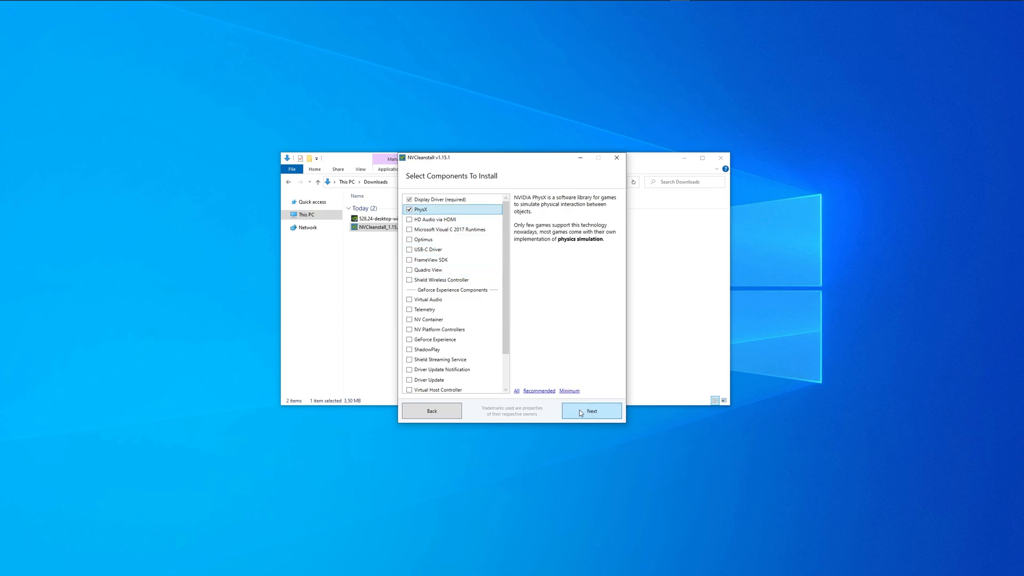
{"action": "left_click", "coordinate": [579, 410]}
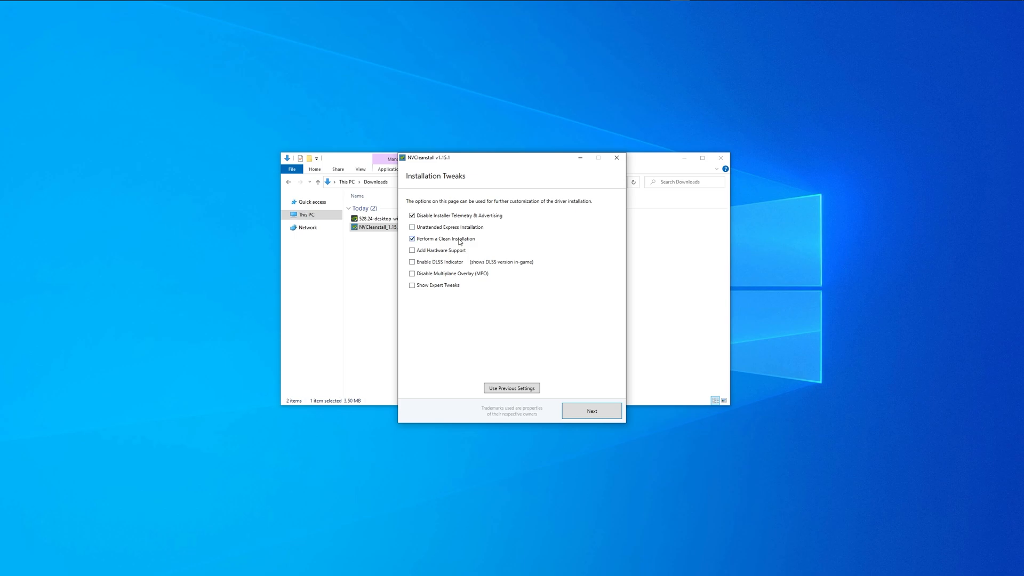
Step: Tick Disable Driver Telemetry, HD Audio sleep timer, MSI at High priority and Disable HDCP, then build
{"action": "left_click", "coordinate": [452, 287]}
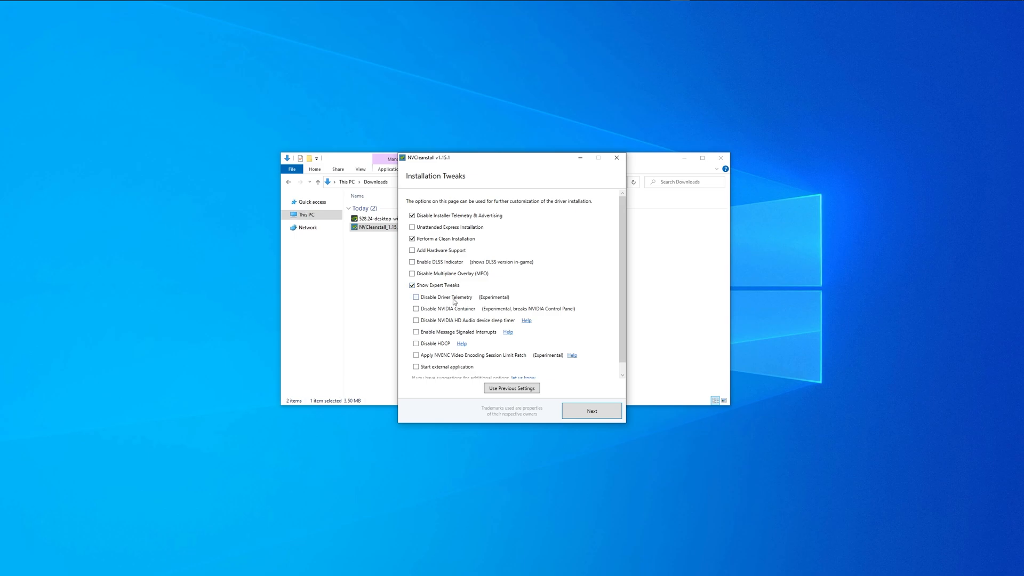
{"action": "left_click", "coordinate": [455, 301]}
{"action": "left_click", "coordinate": [447, 321]}
{"action": "left_click", "coordinate": [445, 332]}
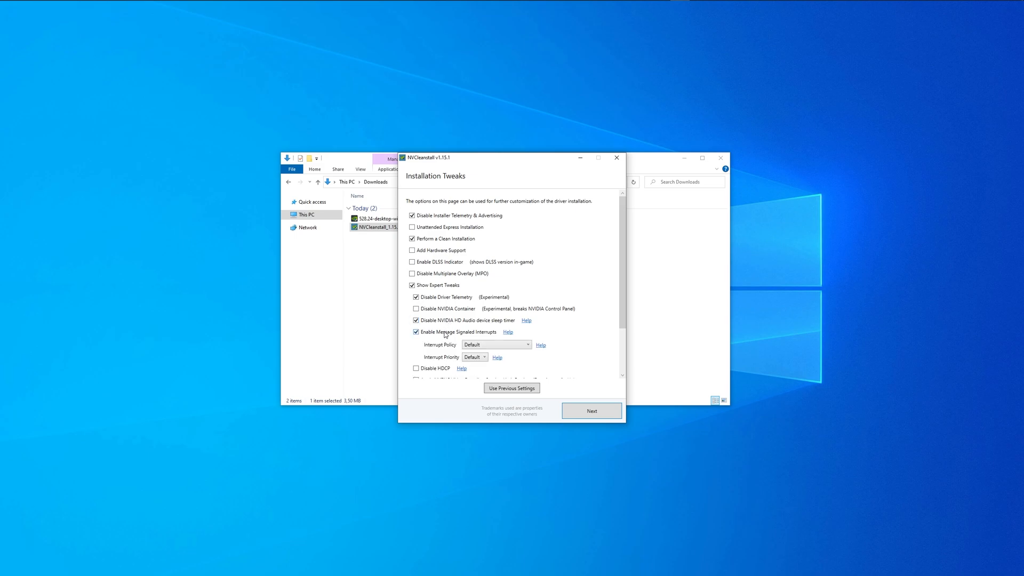
{"action": "left_click", "coordinate": [478, 357]}
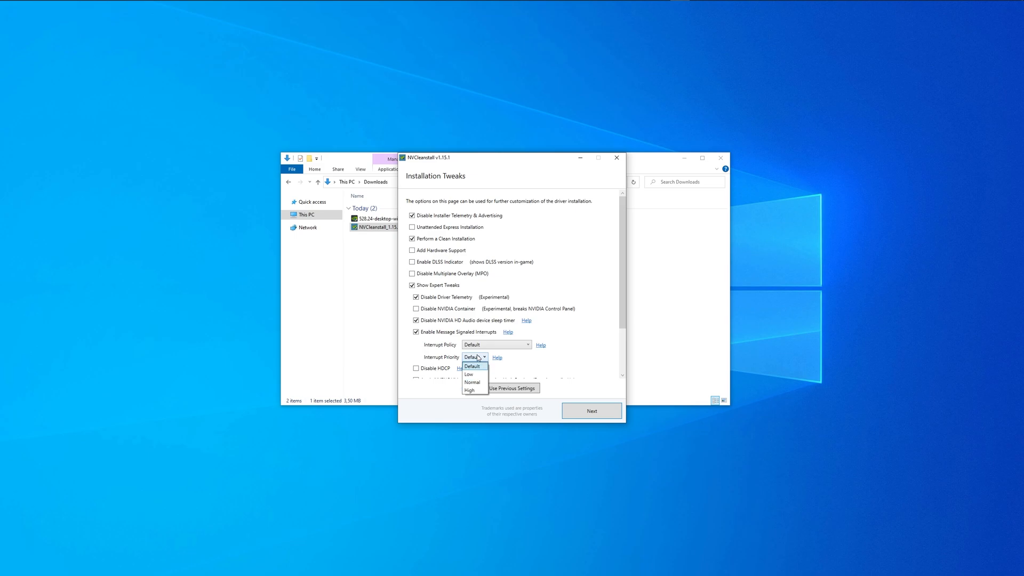
{"action": "left_click", "coordinate": [470, 390]}
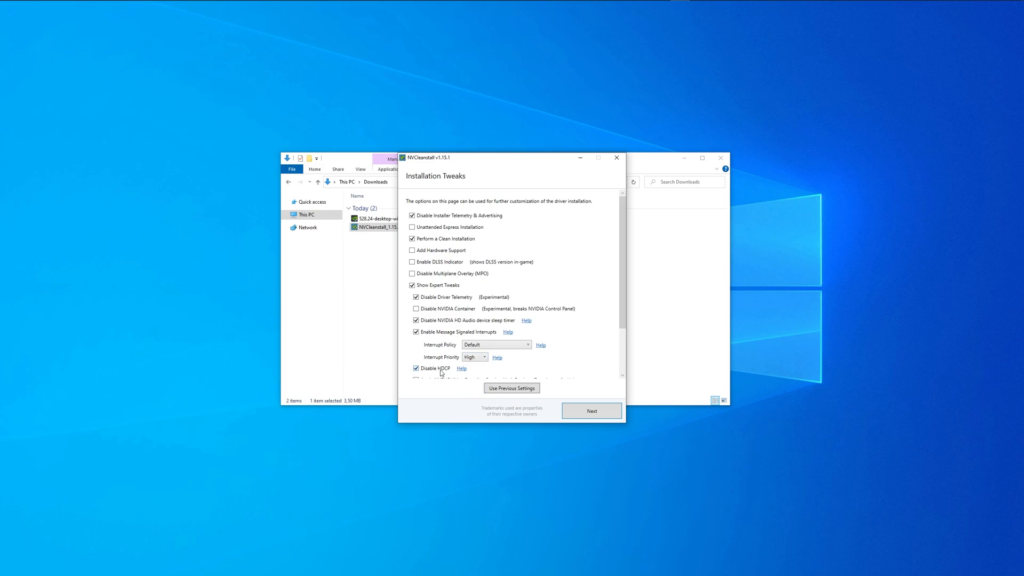
{"action": "scroll", "coordinate": [440, 372], "scroll_direction": "down", "scroll_amount": 3}
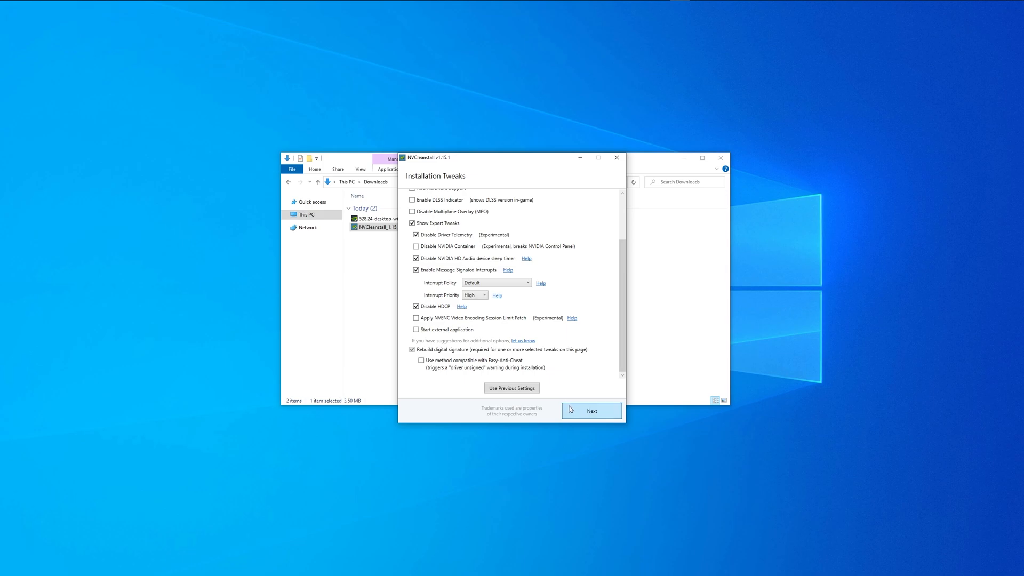
{"action": "left_click", "coordinate": [570, 409]}
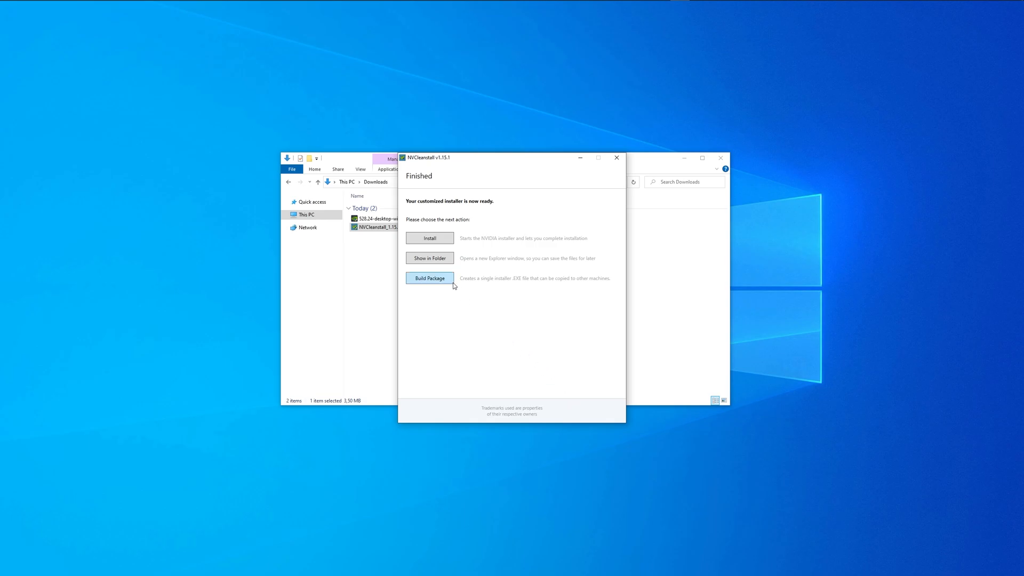
Step: Install driver 528.24 as a Custom clean installation, then view Manage 3D settings in NVIDIA Control Panel
{"action": "left_click", "coordinate": [448, 236]}
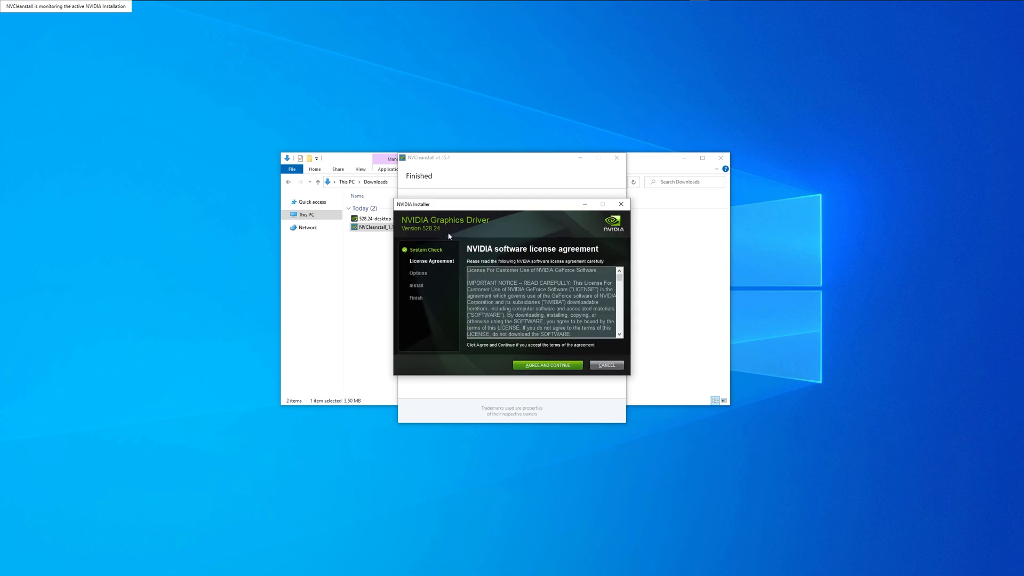
{"action": "left_click", "coordinate": [526, 365]}
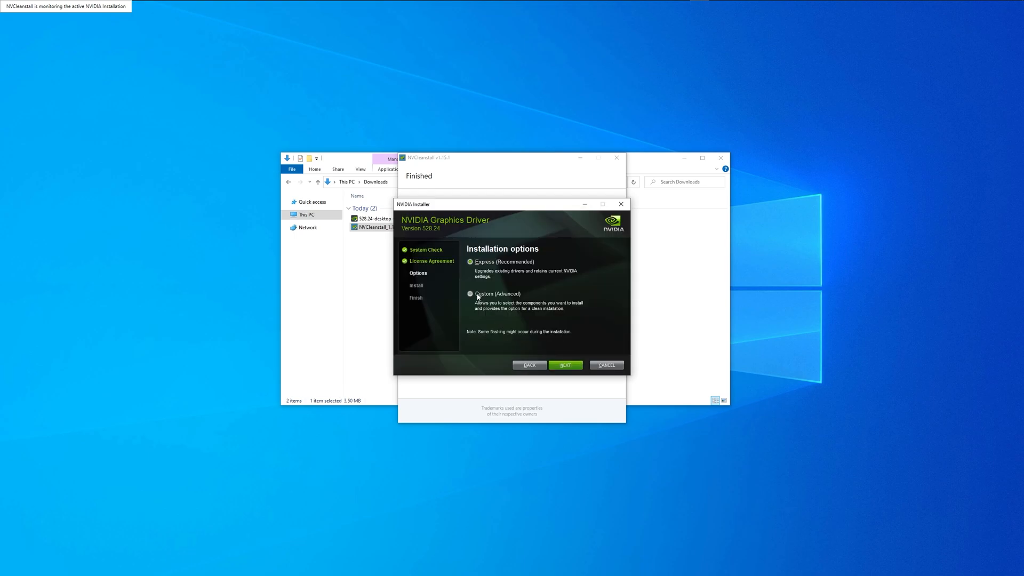
{"action": "left_click", "coordinate": [555, 365]}
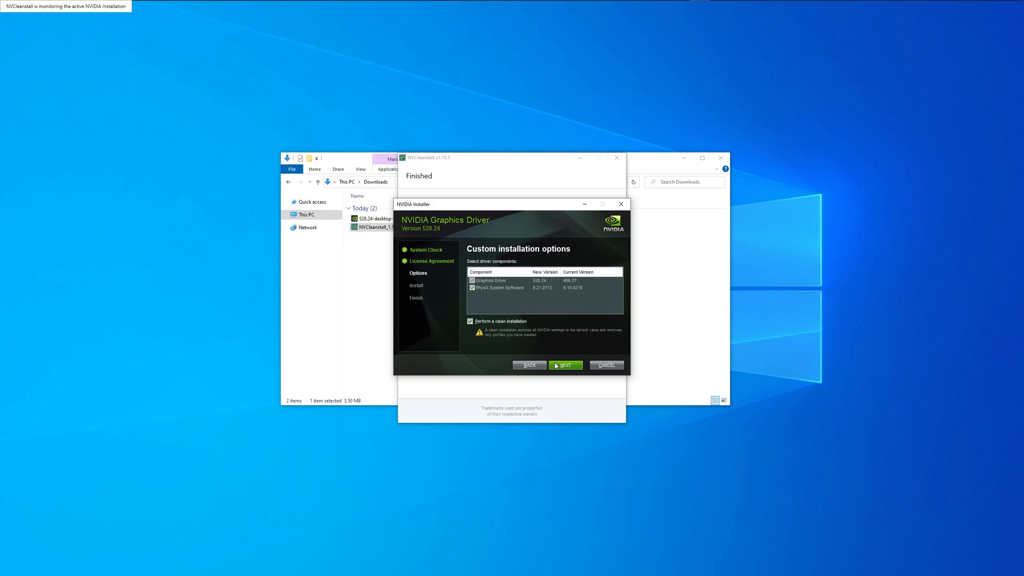
{"action": "left_click", "coordinate": [555, 365]}
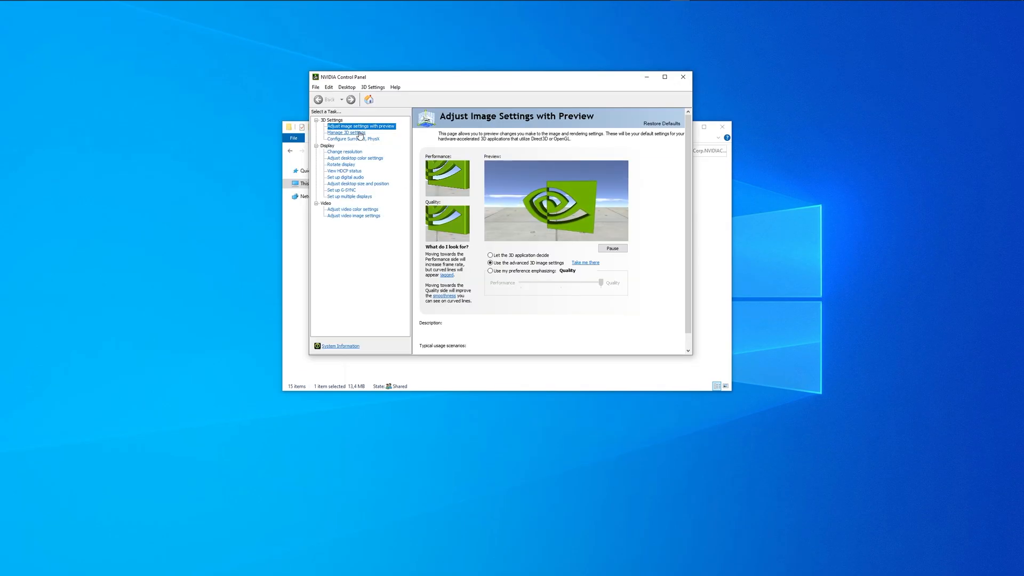
{"action": "left_click", "coordinate": [359, 134]}
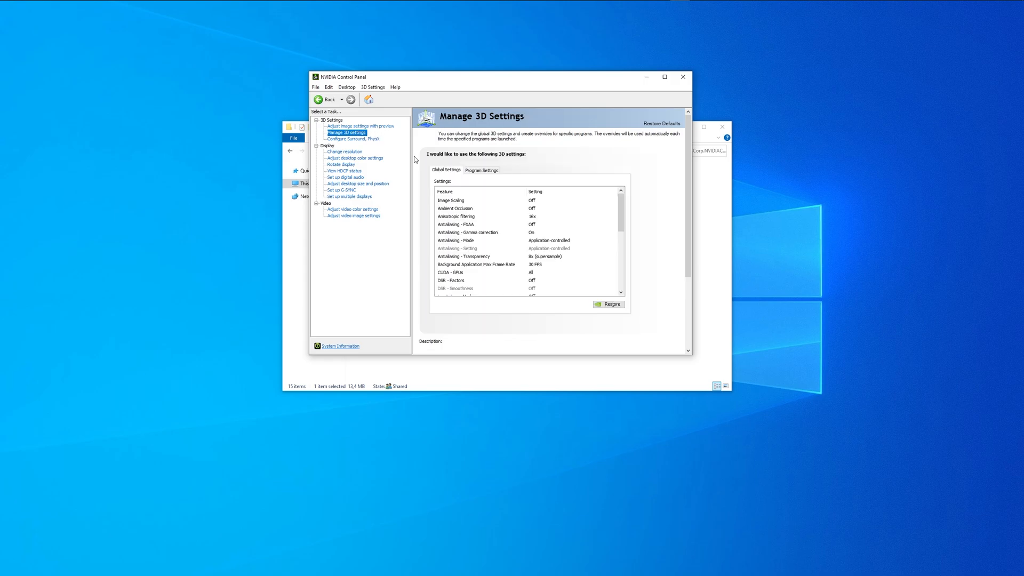
{"action": "left_click_drag", "start_coordinate": [619, 207], "coordinate": [620, 270]}
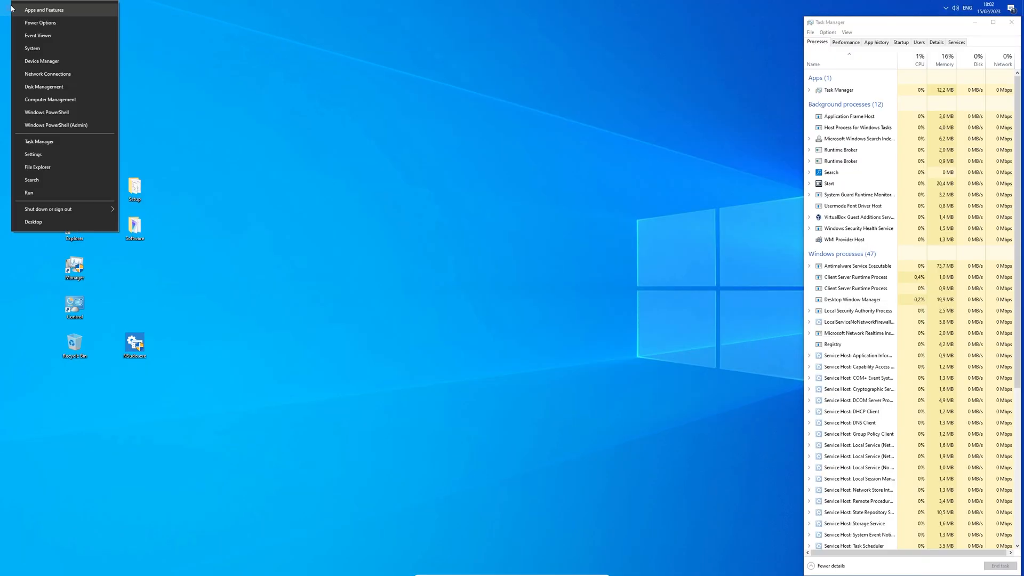
Step: Restart Windows, run optionalfeatures to view .NET Framework 3.5, then select the Windows 21H2 English x64 ISO
{"action": "mouse_move", "coordinate": [99, 203]}
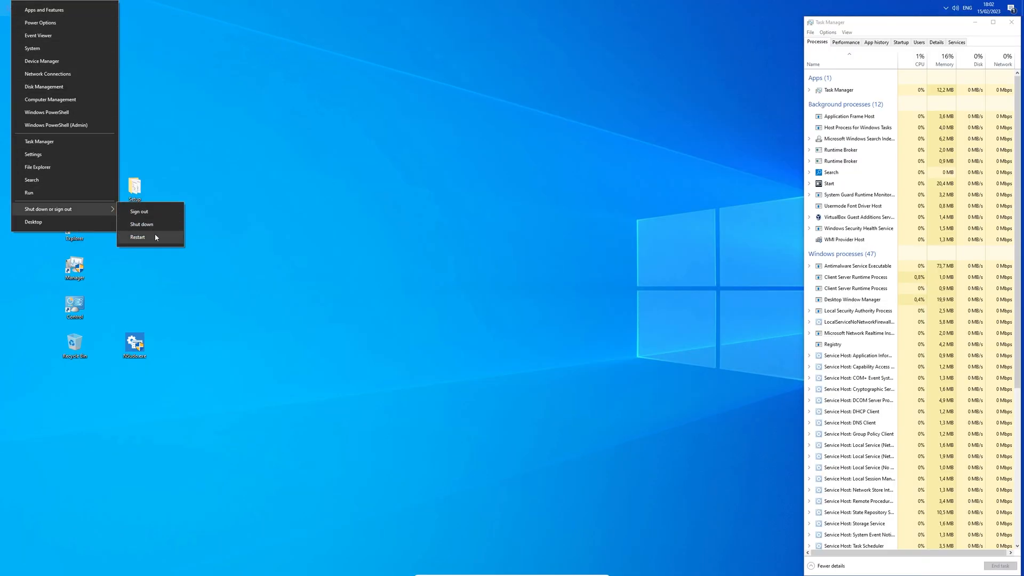
{"action": "left_click", "coordinate": [138, 237]}
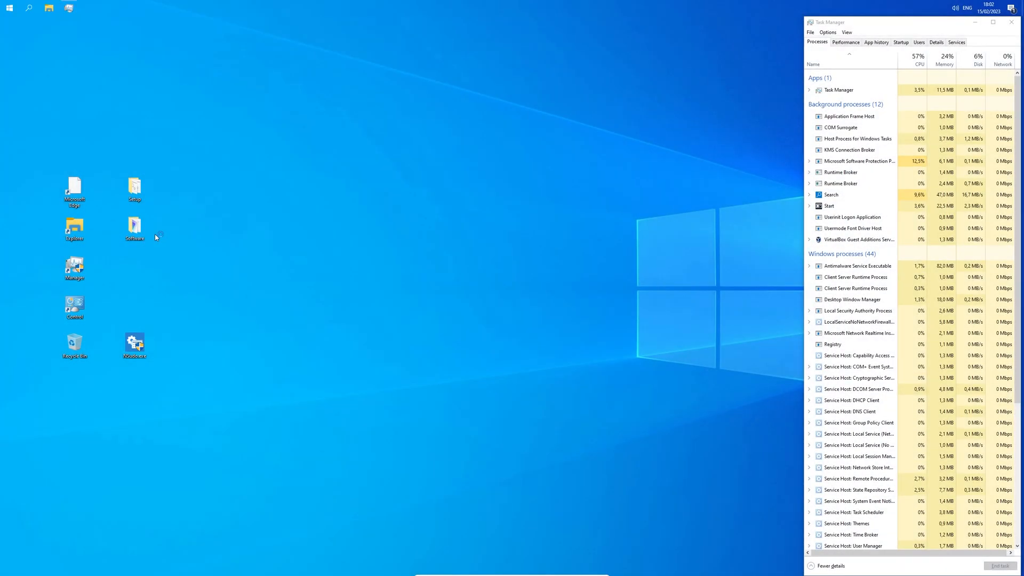
{"action": "key", "text": "super+r"}
{"action": "type", "text": "optionalfeatures"}
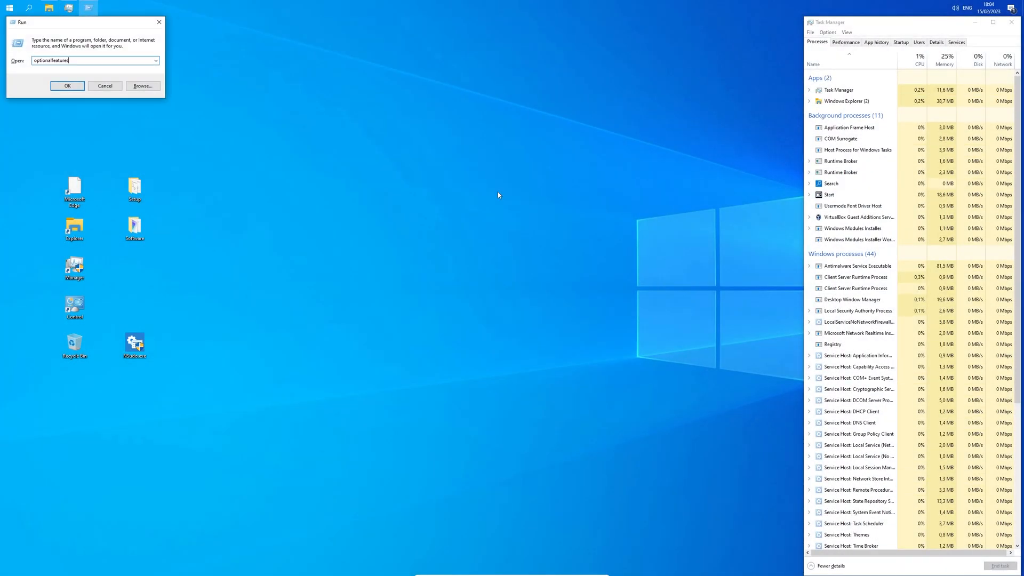
{"action": "key", "text": "Return"}
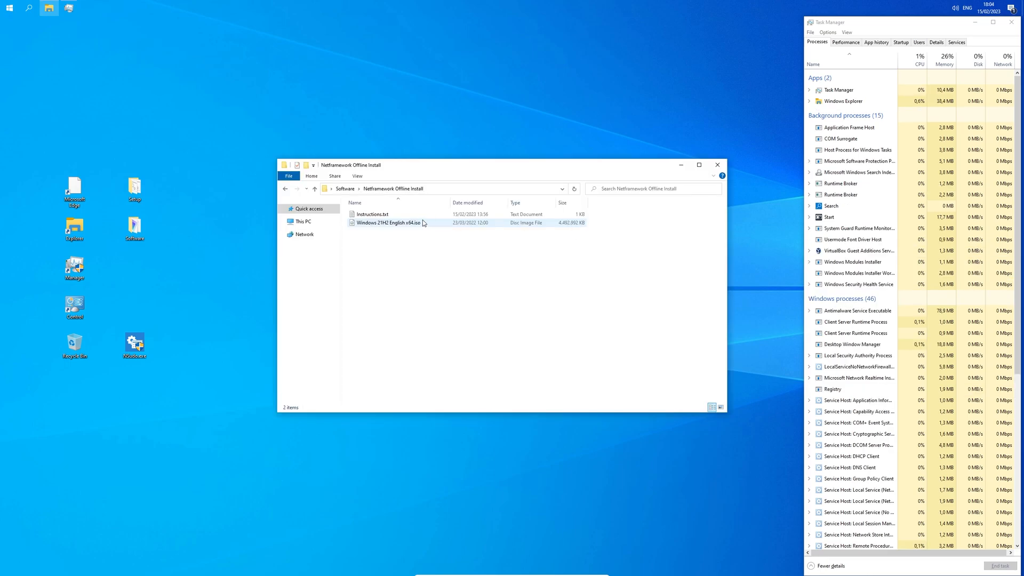
{"action": "left_click", "coordinate": [422, 222]}
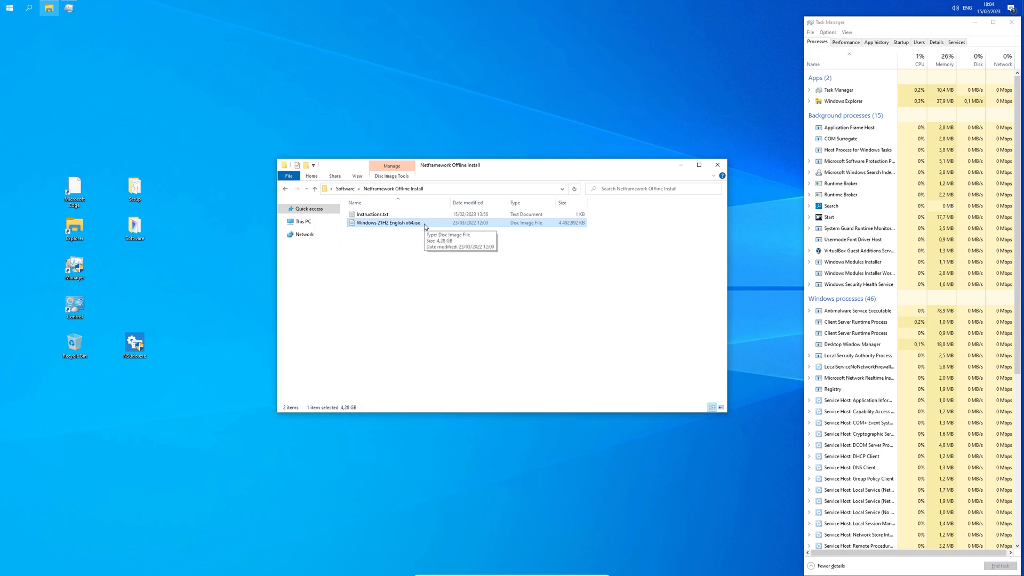
Step: Mount the Windows 21H2 ISO and confirm it appears as drive E:
{"action": "right_click", "coordinate": [425, 226]}
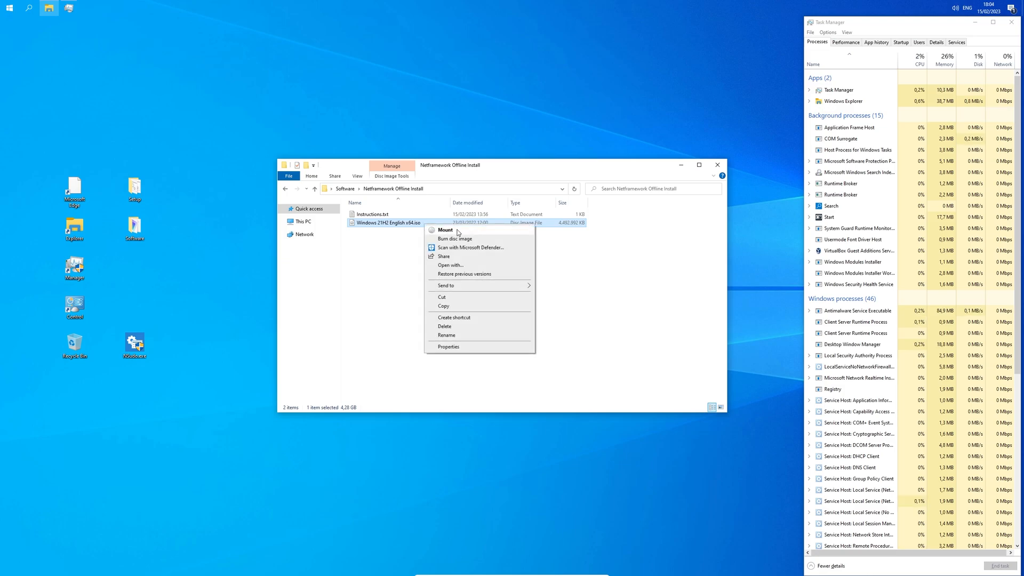
{"action": "left_click", "coordinate": [445, 230]}
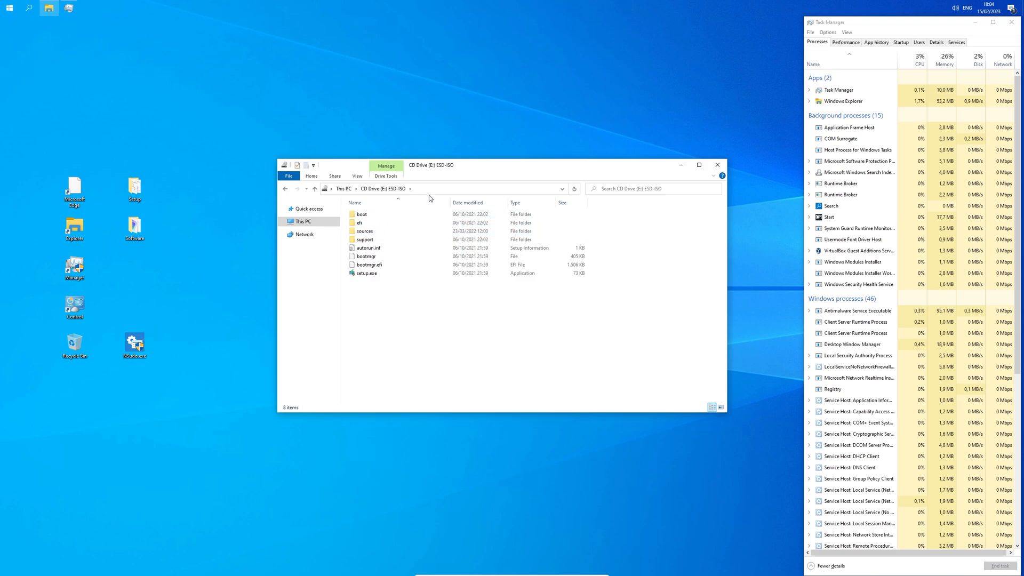
{"action": "left_click", "coordinate": [390, 189]}
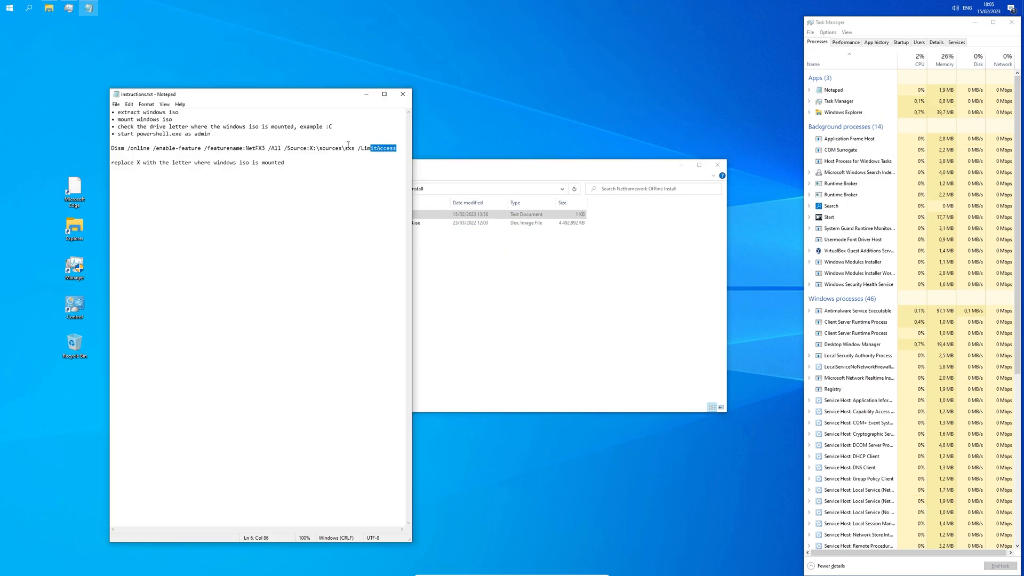
Step: In instructions.txt, change the Dism source drive from X to E and copy the command
{"action": "left_click_drag", "start_coordinate": [347, 145], "coordinate": [105, 148]}
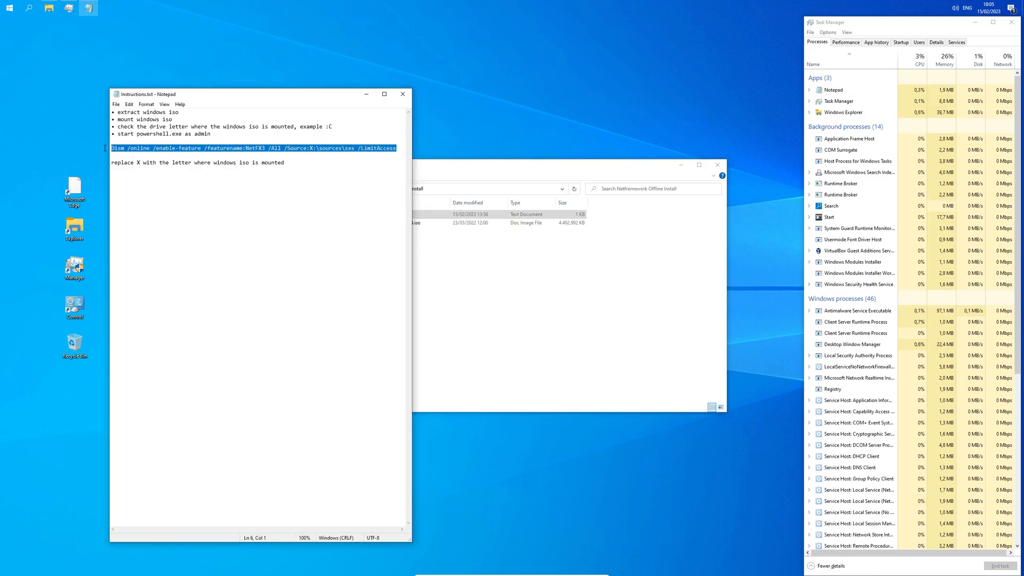
{"action": "left_click", "coordinate": [314, 148]}
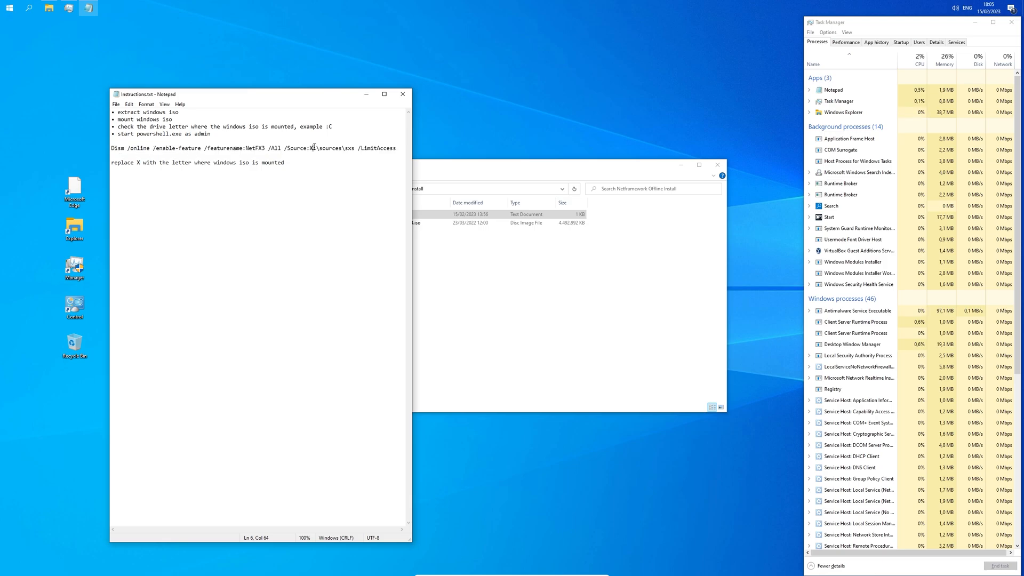
{"action": "key", "text": "BackSpace"}
{"action": "type", "text": "E"}
{"action": "left_click_drag", "start_coordinate": [403, 150], "coordinate": [77, 147]}
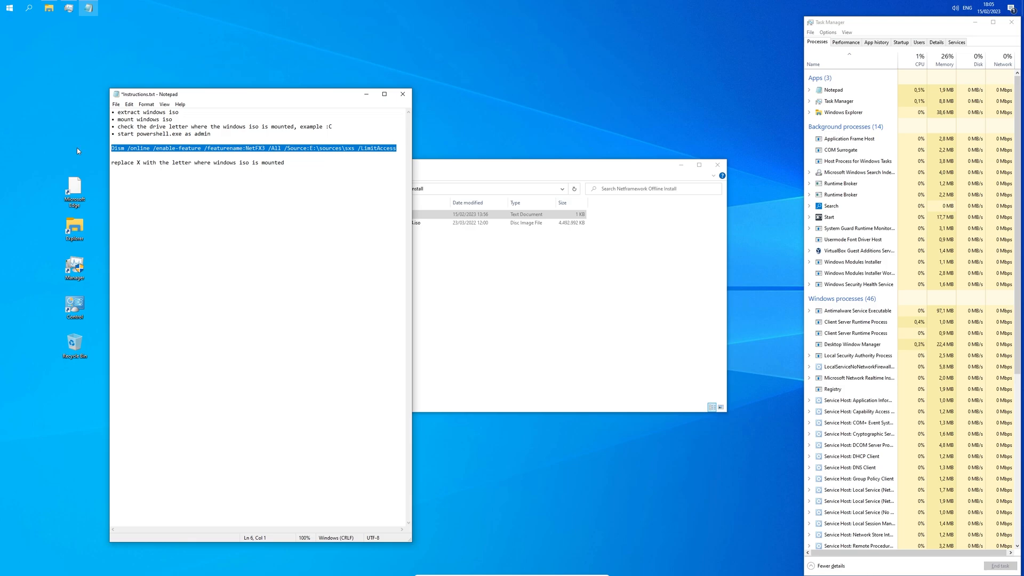
{"action": "right_click", "coordinate": [206, 154]}
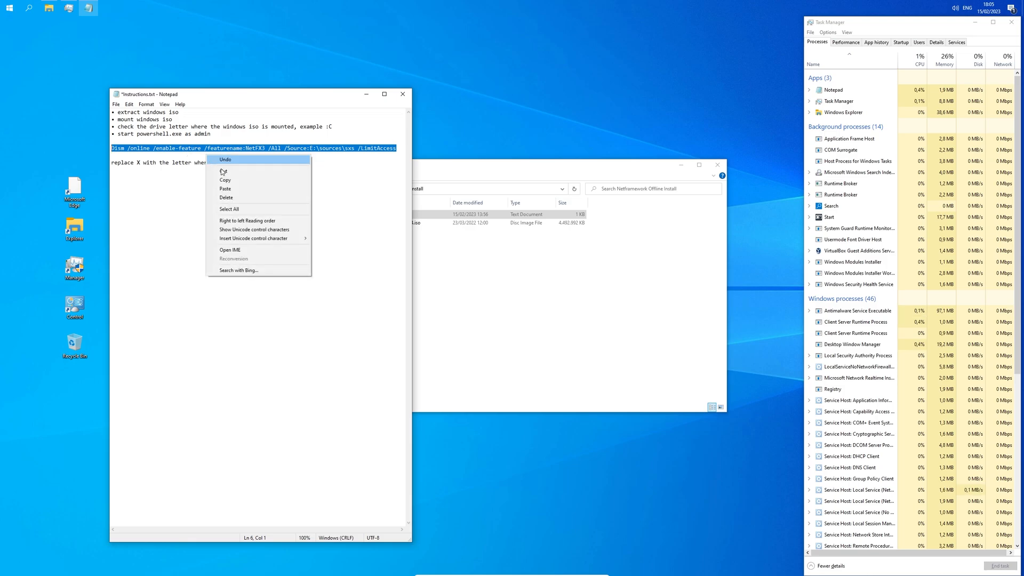
{"action": "left_click", "coordinate": [239, 181]}
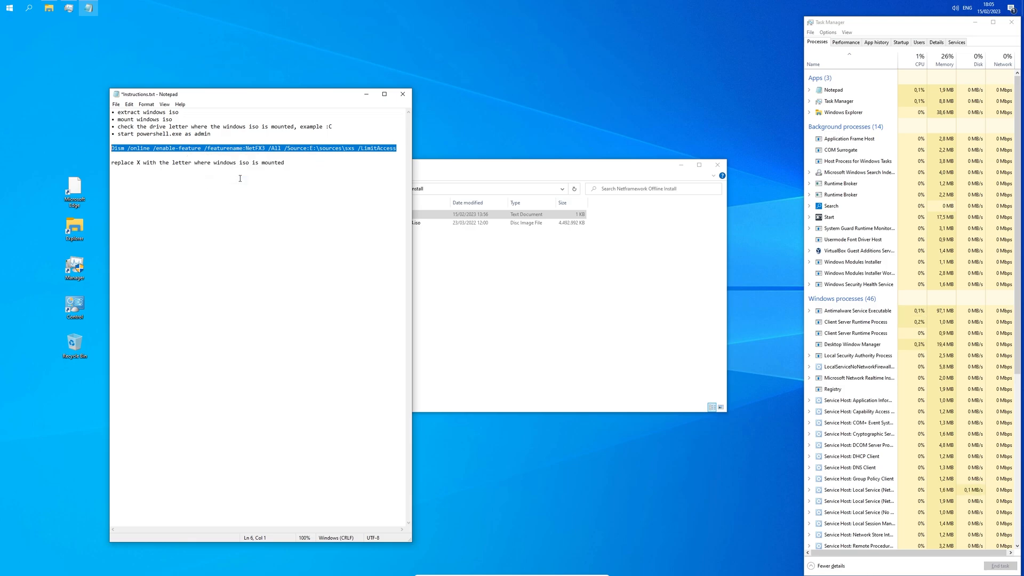
Step: Create a powershell.exe desktop shortcut and run it as administrator
{"action": "right_click", "coordinate": [529, 111]}
{"action": "mouse_move", "coordinate": [573, 168]}
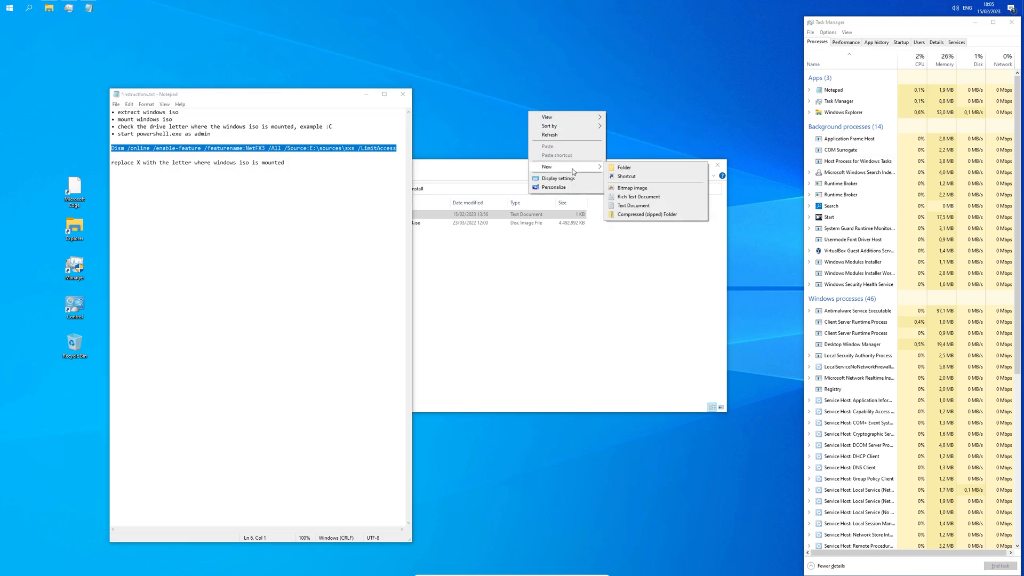
{"action": "left_click", "coordinate": [623, 177]}
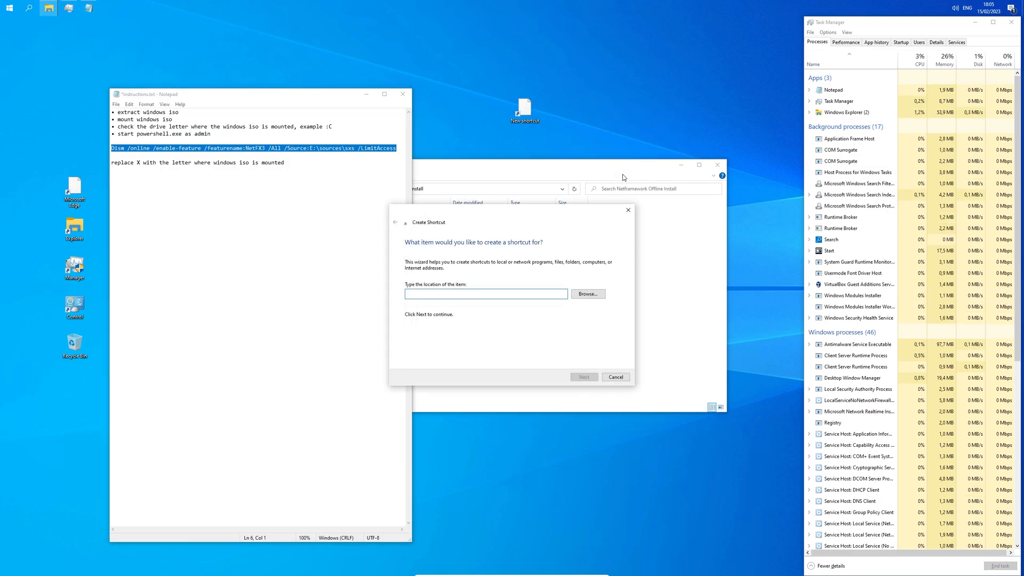
{"action": "type", "text": "powershell"}
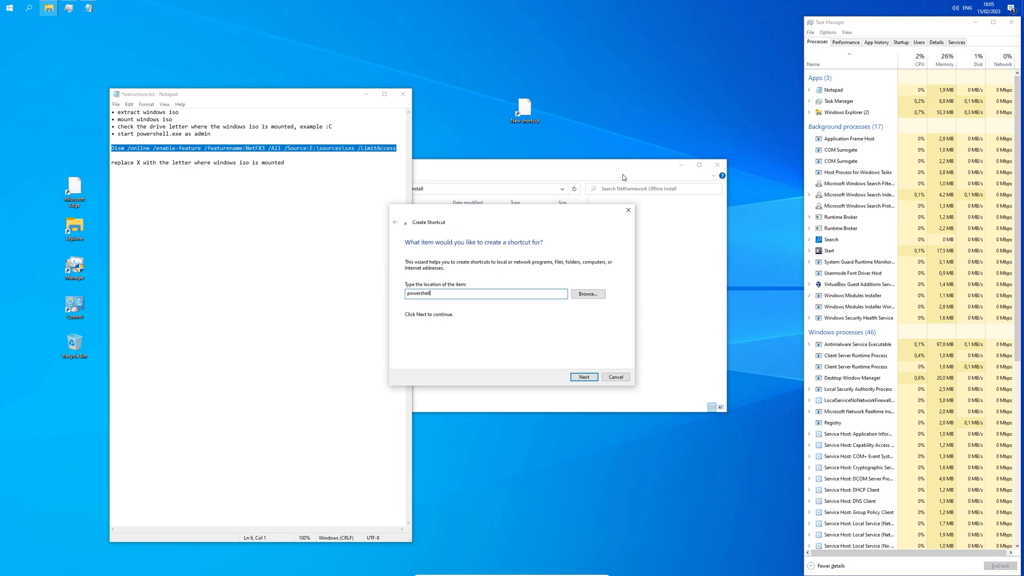
{"action": "type", "text": ".exex"}
{"action": "key", "text": "Return"}
{"action": "key", "text": "Return"}
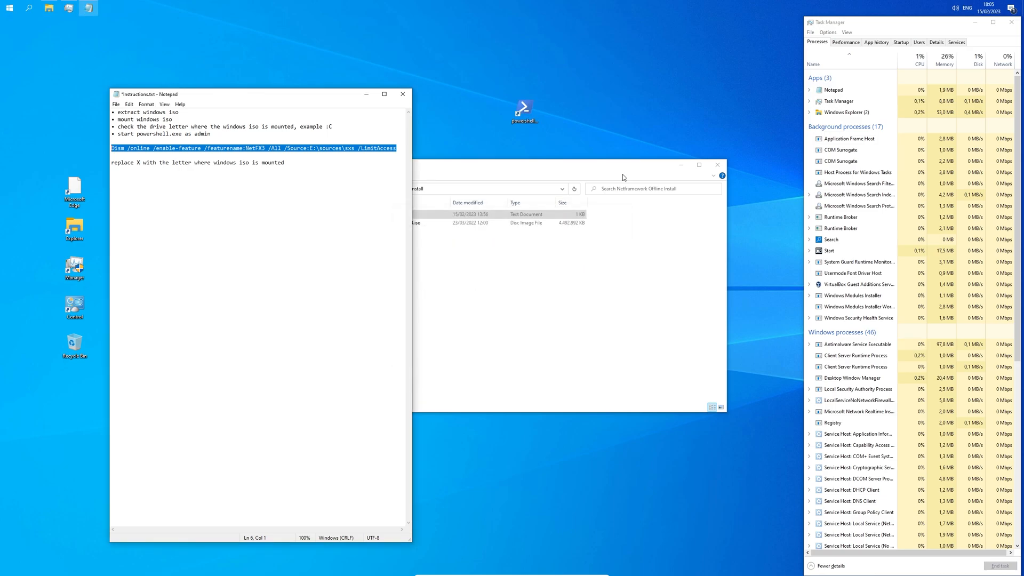
{"action": "right_click", "coordinate": [531, 102]}
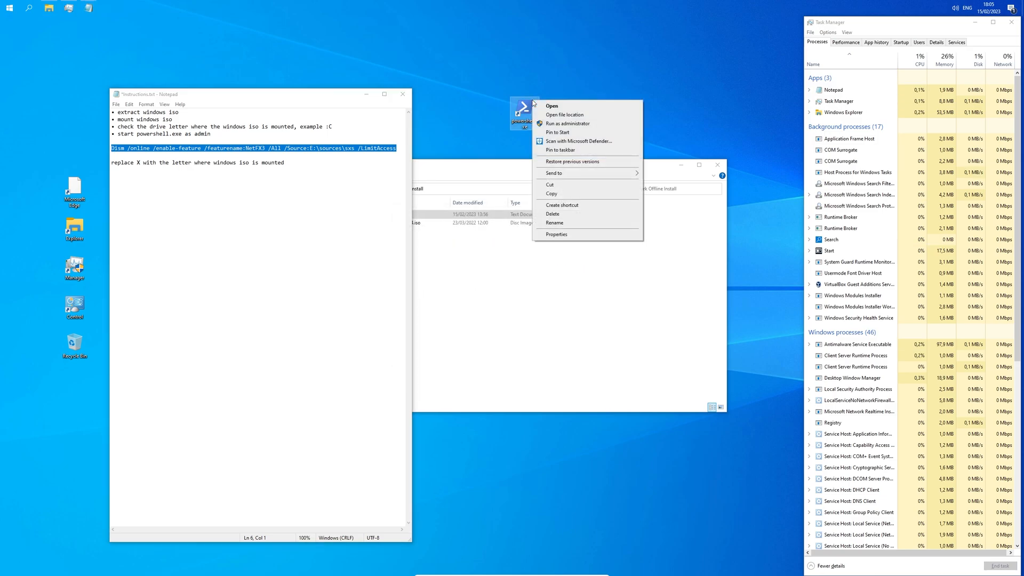
{"action": "left_click", "coordinate": [569, 124]}
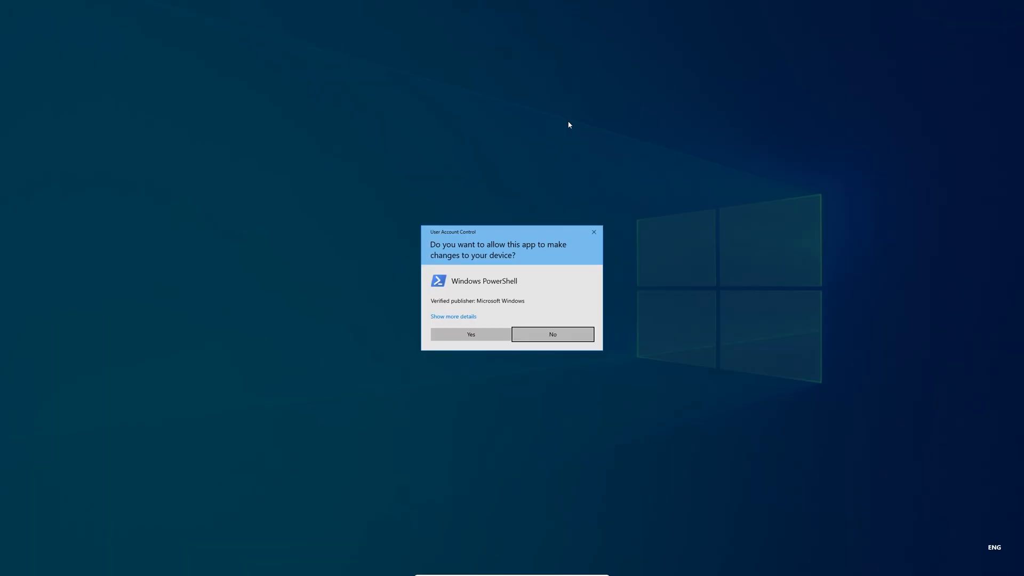
{"action": "left_click", "coordinate": [498, 333]}
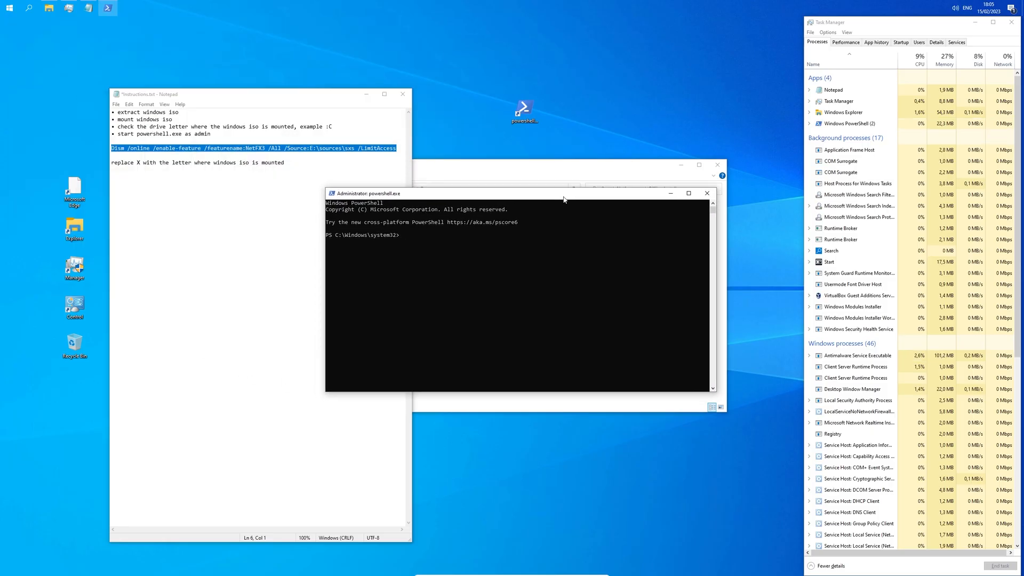
Step: Paste and run the Dism NetFX3 command, then reopen Windows Features to check .NET 3.5
{"action": "right_click", "coordinate": [466, 197]}
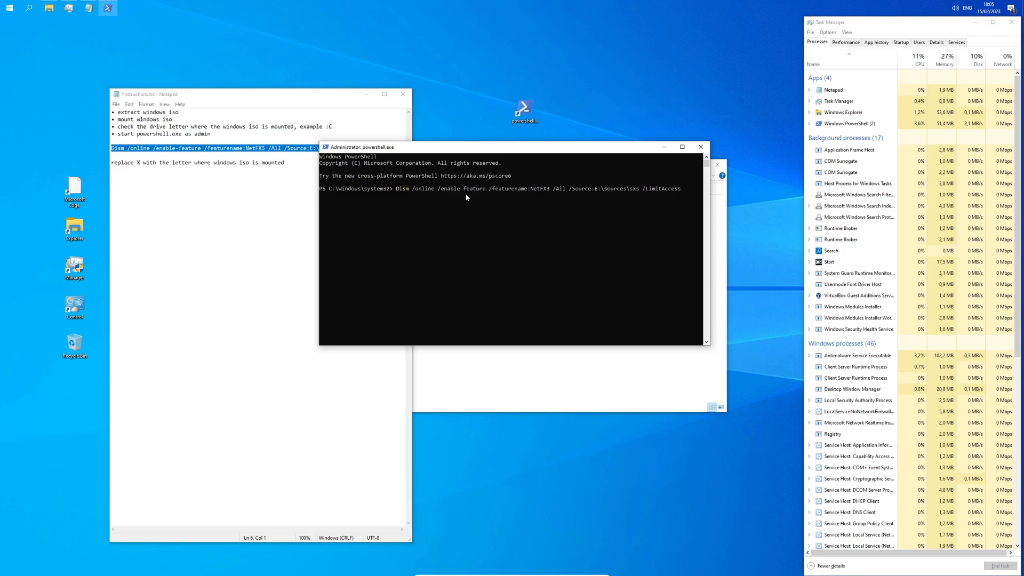
{"action": "key", "text": "Return"}
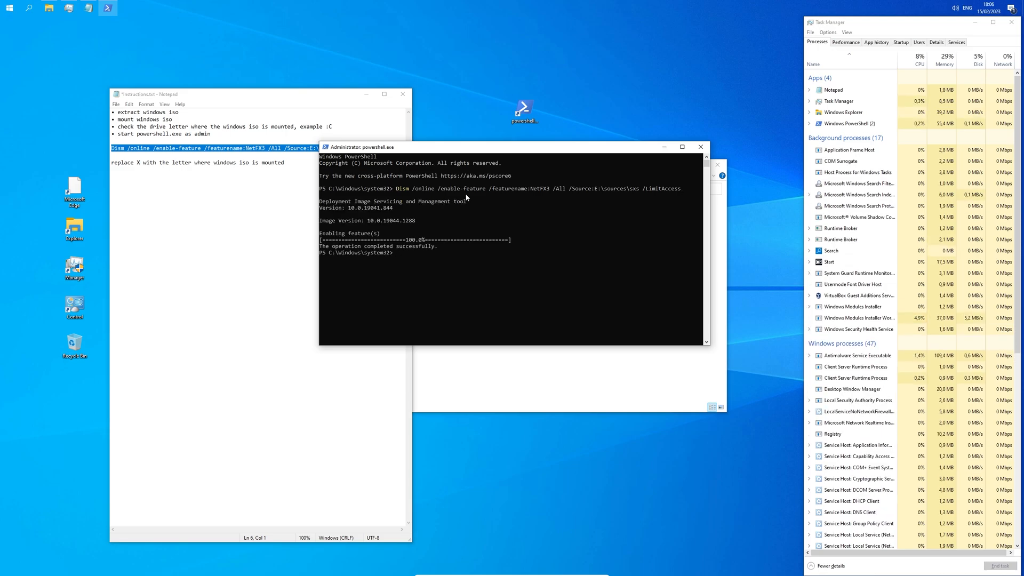
{"action": "key", "text": "super+r"}
{"action": "key", "text": "Return"}
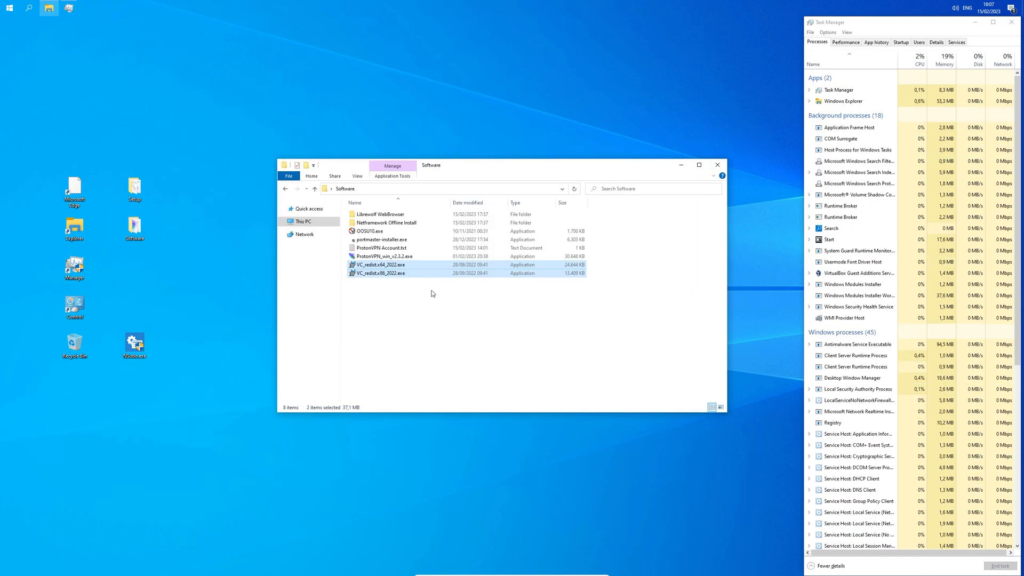
{"action": "left_click", "coordinate": [426, 274]}
{"action": "right_click", "coordinate": [426, 274]}
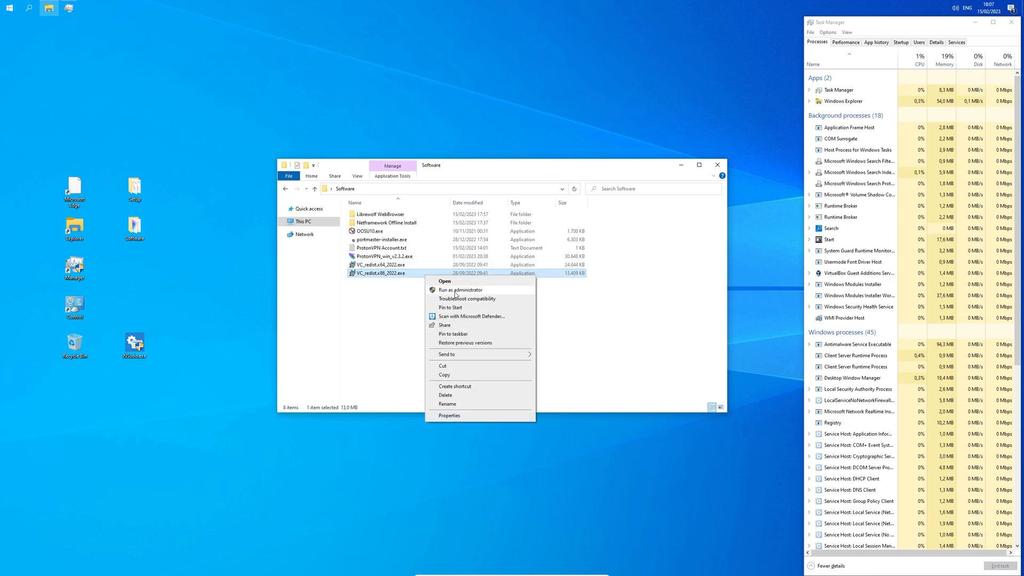
{"action": "left_click", "coordinate": [454, 291]}
{"action": "left_click", "coordinate": [476, 341]}
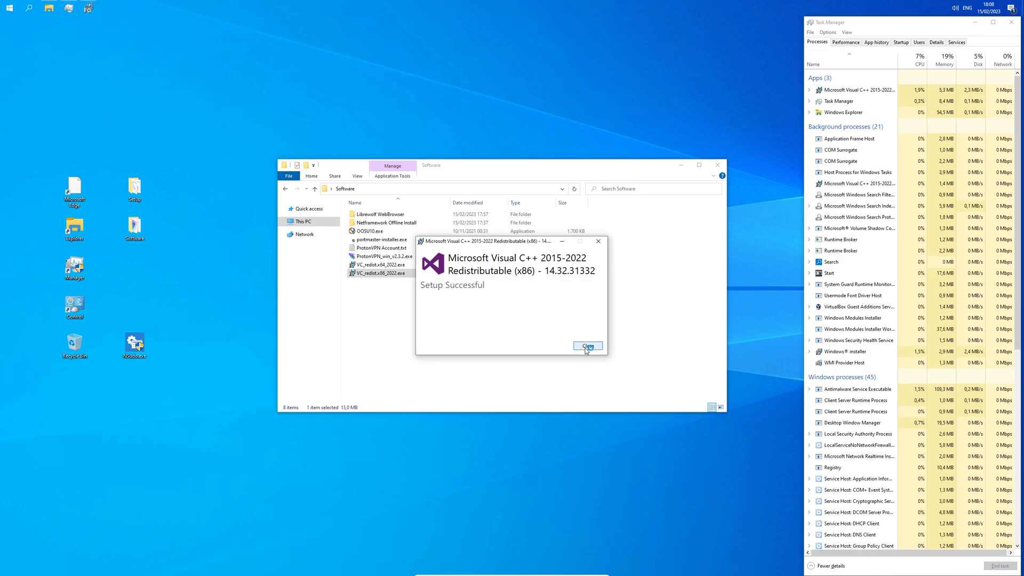
{"action": "left_click", "coordinate": [587, 346]}
Step: Install the VC_redist.x64 redistributable after accepting its license terms, then close the setup
{"action": "right_click", "coordinate": [474, 265]}
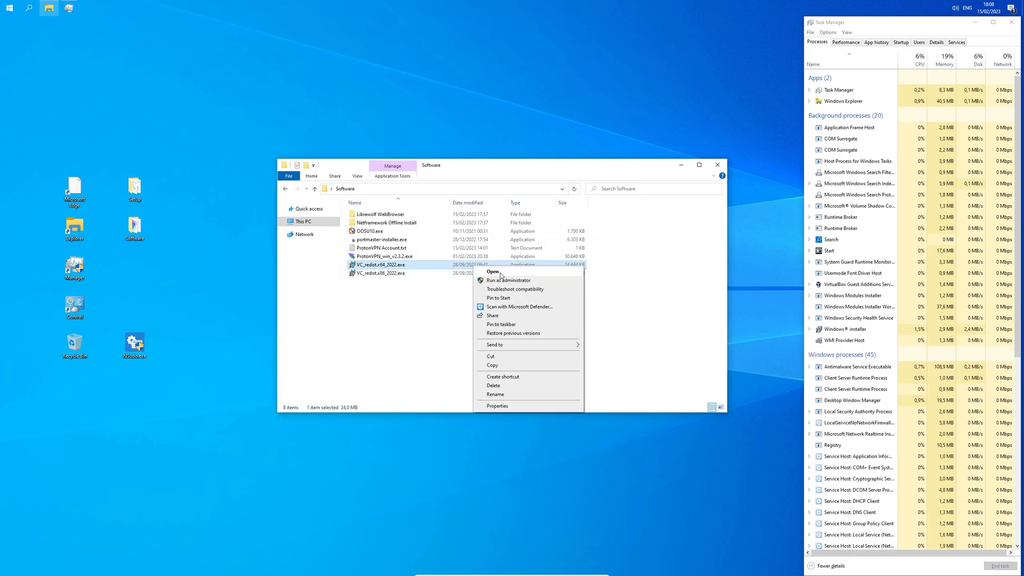
{"action": "left_click", "coordinate": [493, 272]}
{"action": "left_click", "coordinate": [510, 336]}
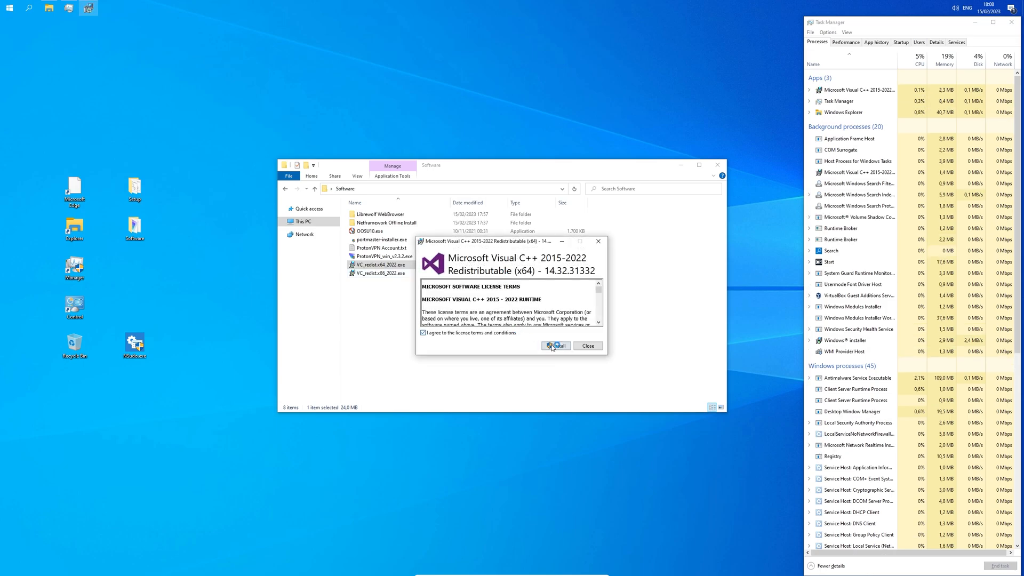
{"action": "left_click", "coordinate": [555, 345]}
{"action": "left_click", "coordinate": [486, 345]}
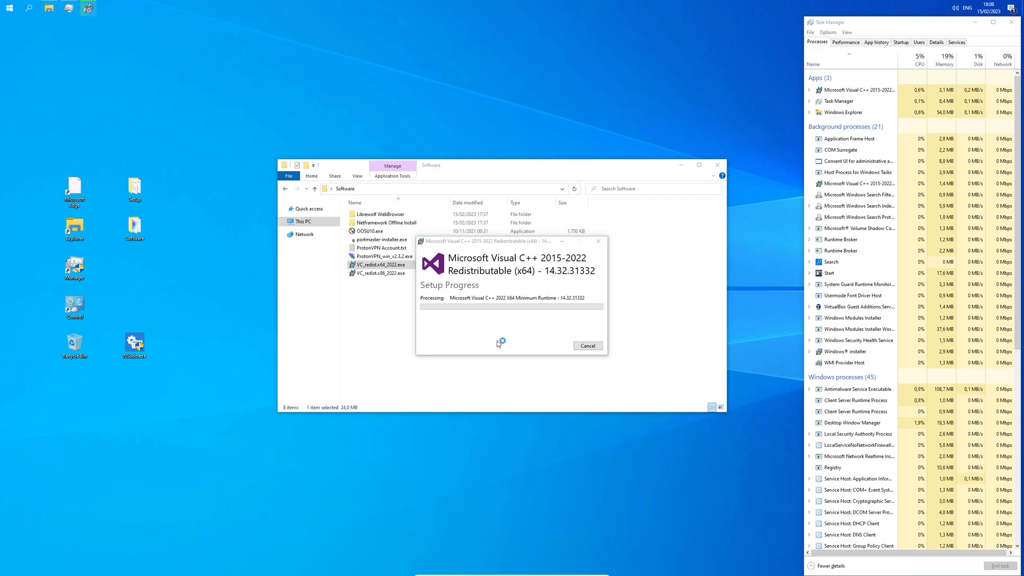
{"action": "left_click", "coordinate": [585, 345]}
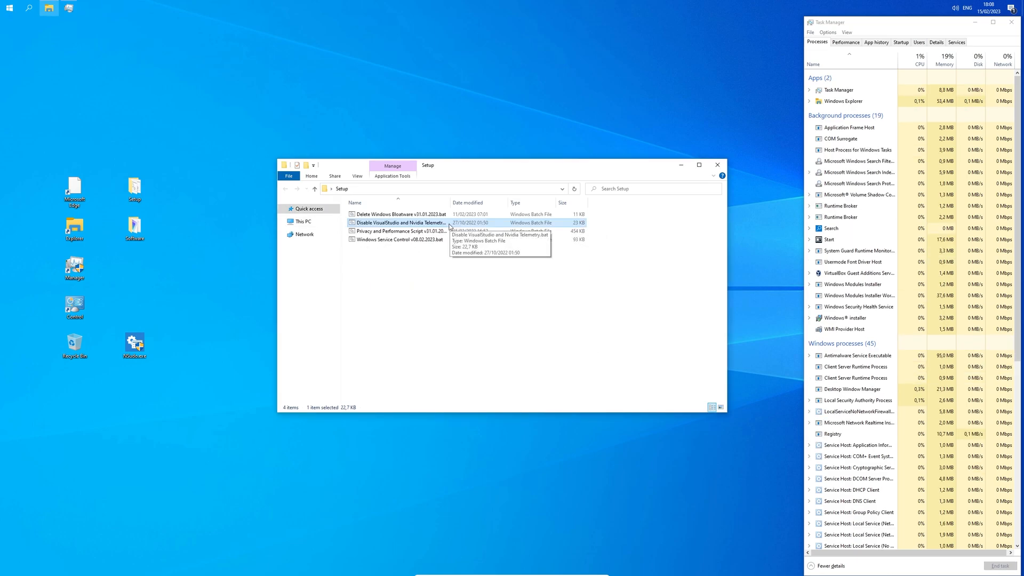
Step: Run the VisualStudio and Nvidia telemetry-disabling script as administrator and enlarge its console to watch the output
{"action": "right_click", "coordinate": [450, 225]}
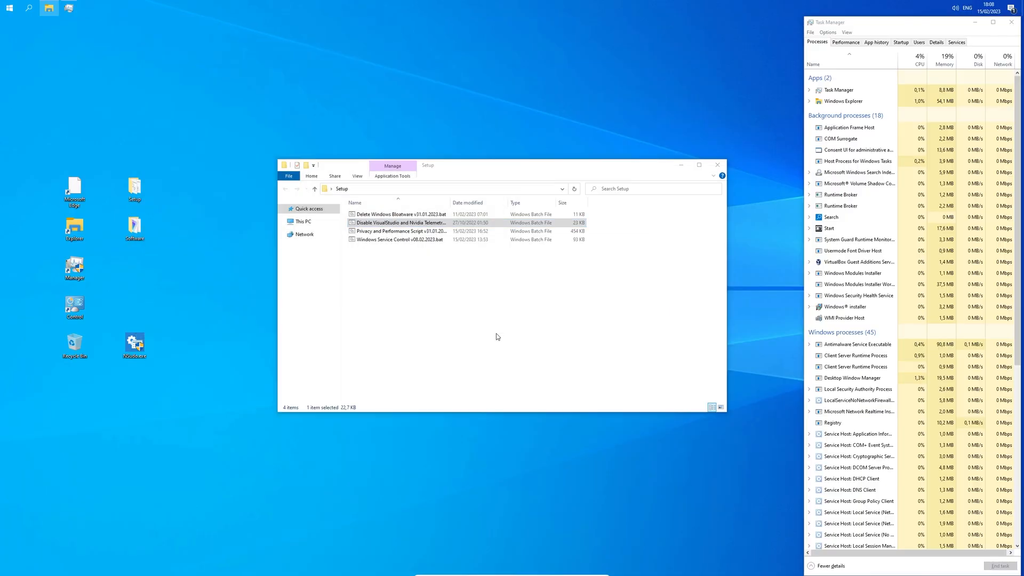
{"action": "left_click_drag", "start_coordinate": [523, 142], "coordinate": [565, 128]}
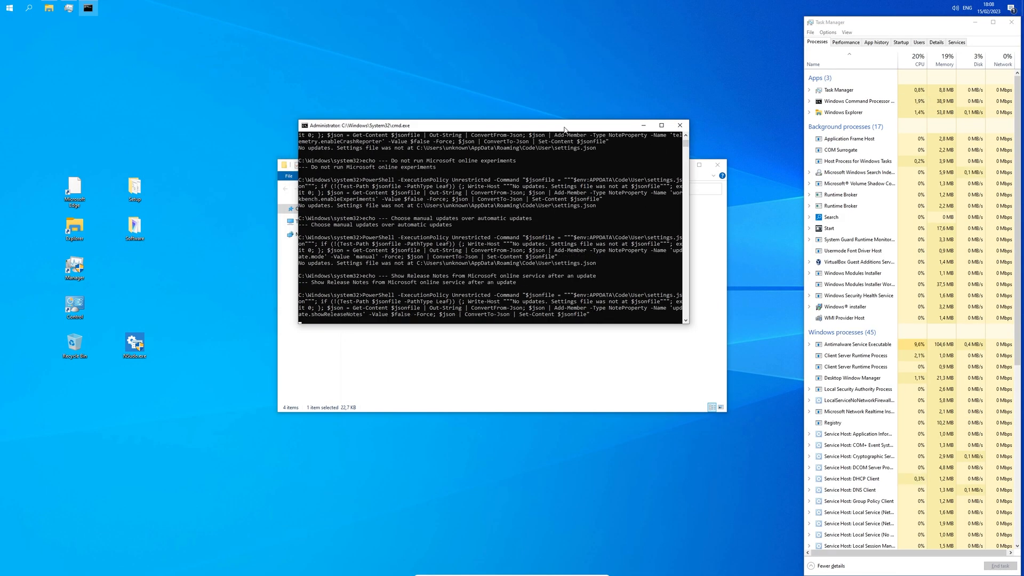
{"action": "left_click_drag", "start_coordinate": [532, 323], "coordinate": [523, 461]}
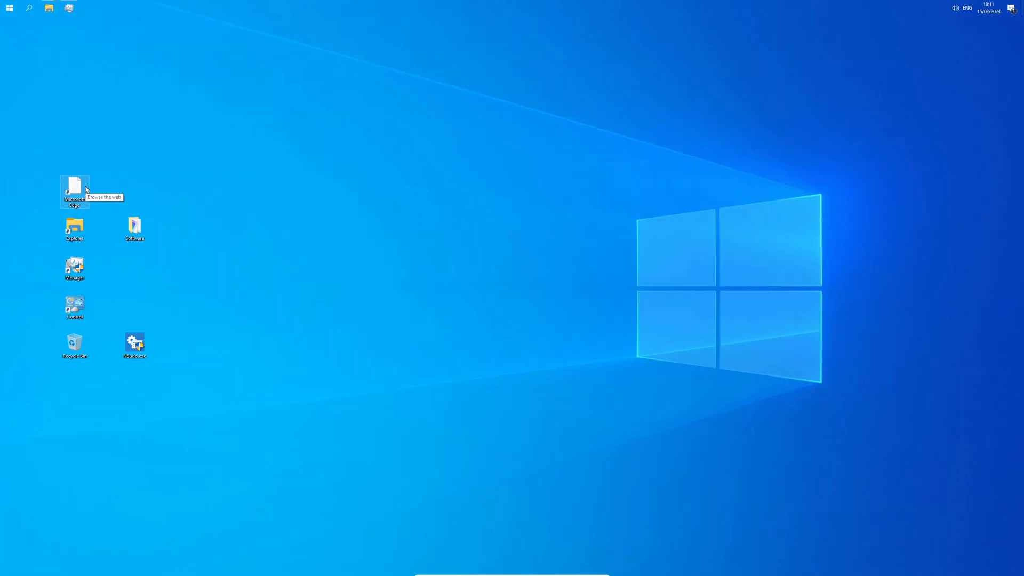
Step: Delete the broken Microsoft Edge desktop shortcut and bring the Software folder window forward
{"action": "double_click", "coordinate": [86, 190]}
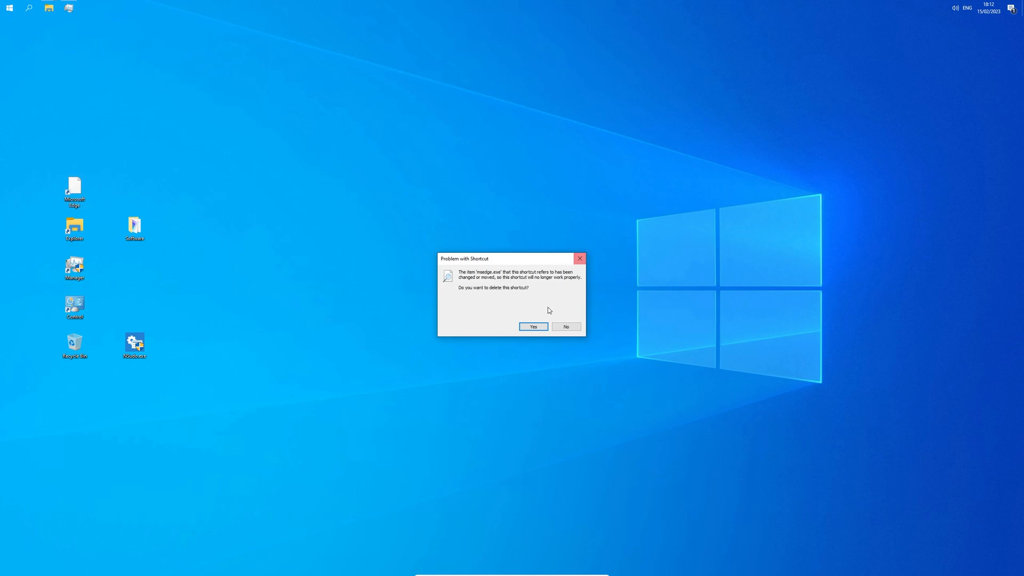
{"action": "left_click", "coordinate": [533, 326]}
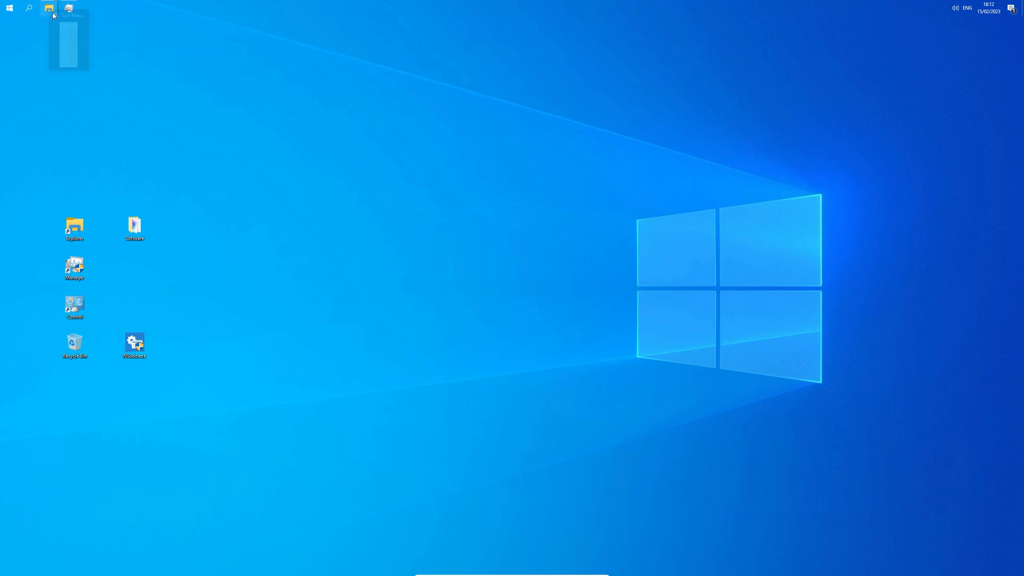
{"action": "mouse_move", "coordinate": [52, 11]}
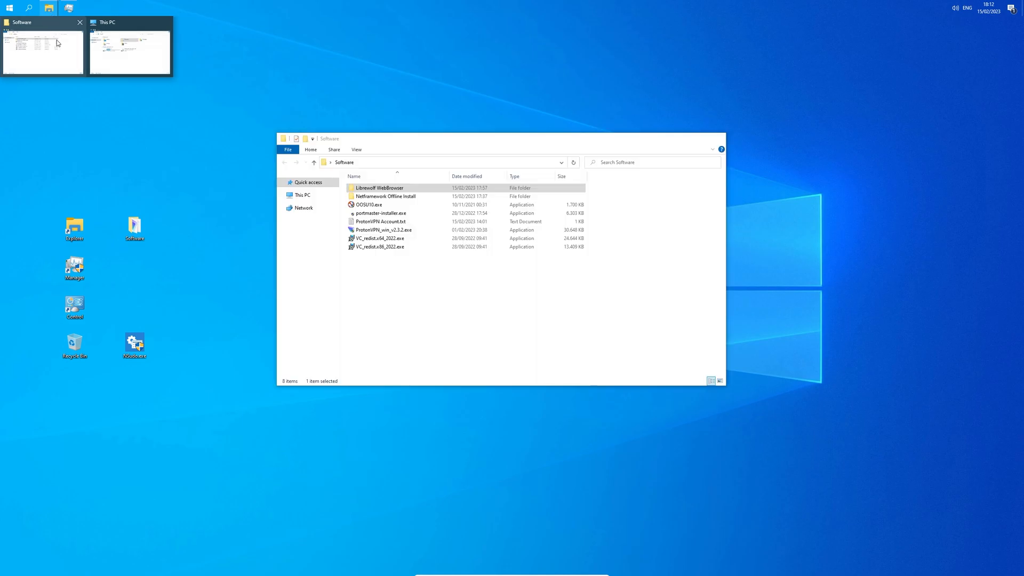
{"action": "left_click", "coordinate": [56, 39]}
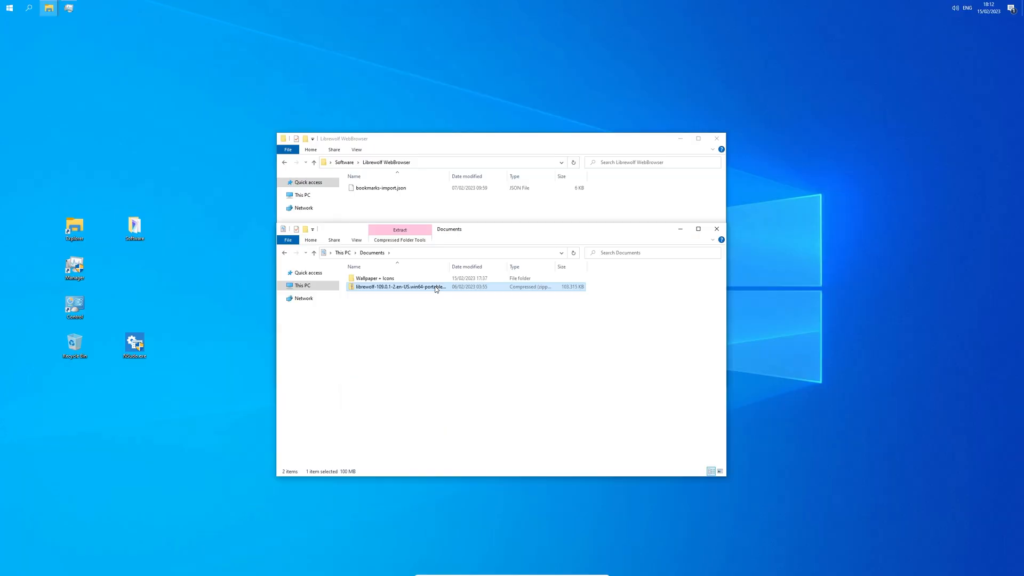
Step: Extract the LibreWolf 109.0.1-2 portable zip into its suggested Documents folder
{"action": "right_click", "coordinate": [434, 287]}
{"action": "left_click", "coordinate": [474, 313]}
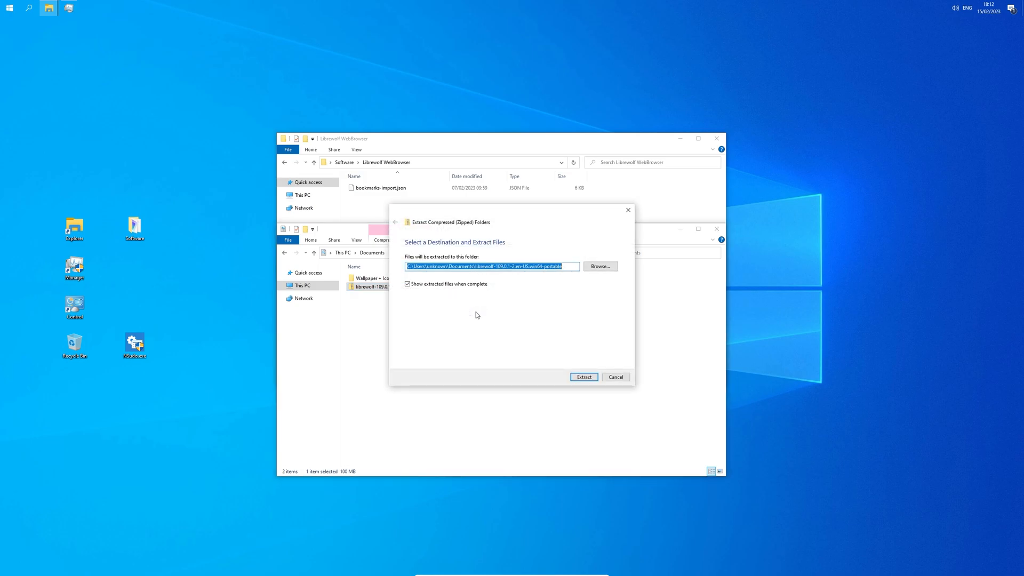
{"action": "left_click", "coordinate": [576, 378]}
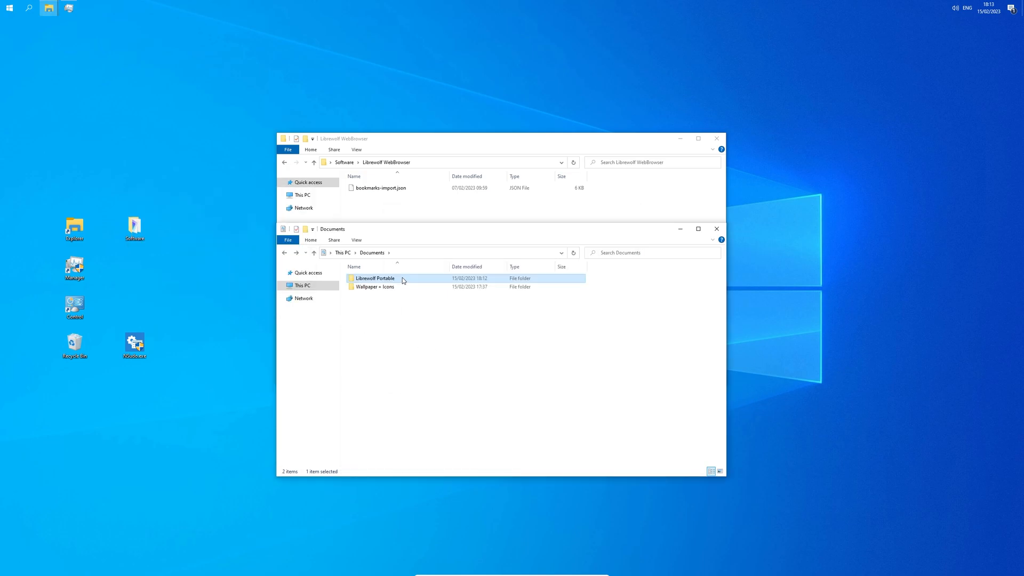
Step: Create a desktop shortcut for LibreWolf-Portable.exe from the extracted librewolf-109.0.1-2 folder
{"action": "double_click", "coordinate": [402, 277]}
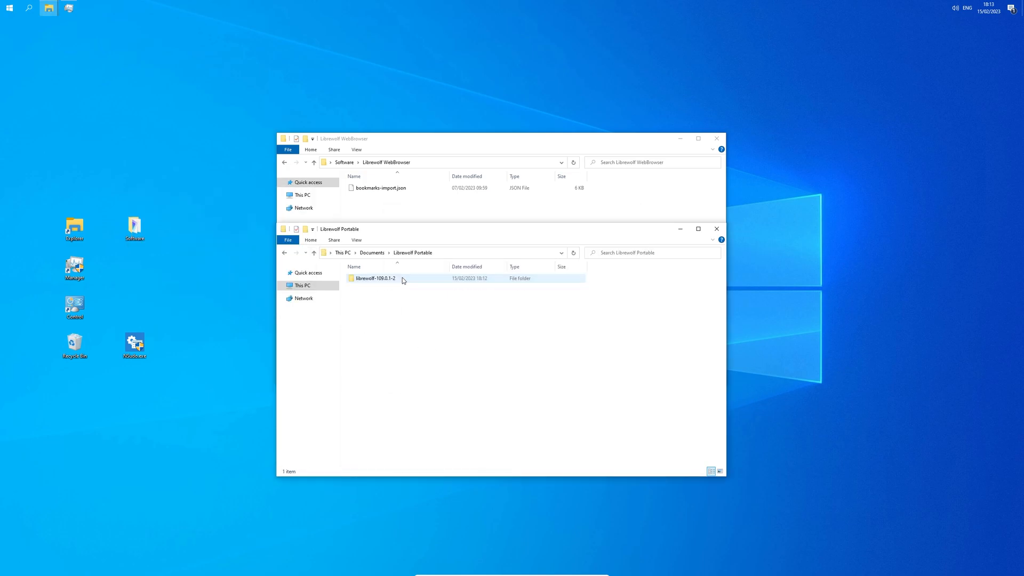
{"action": "double_click", "coordinate": [402, 277]}
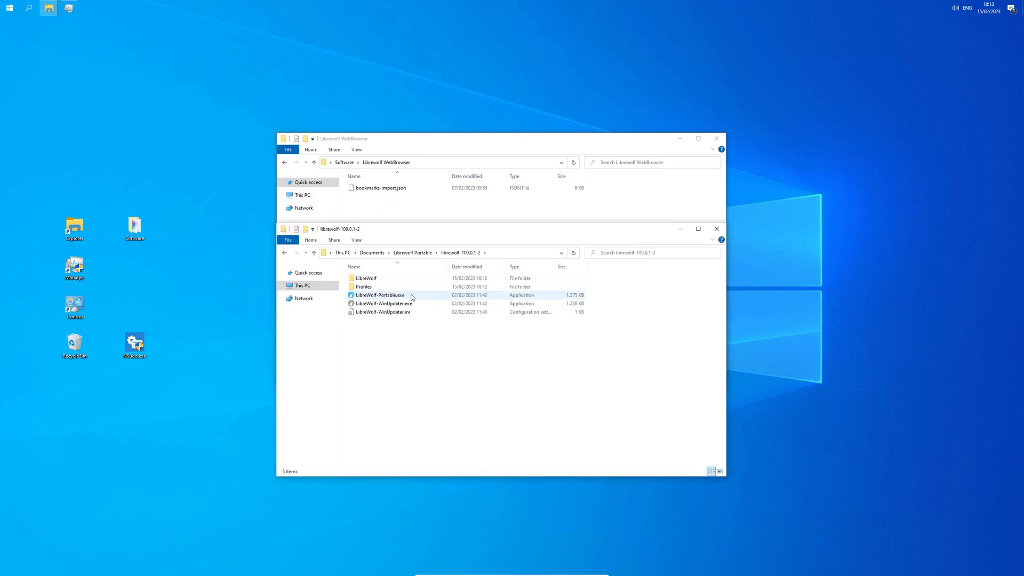
{"action": "right_click", "coordinate": [411, 297]}
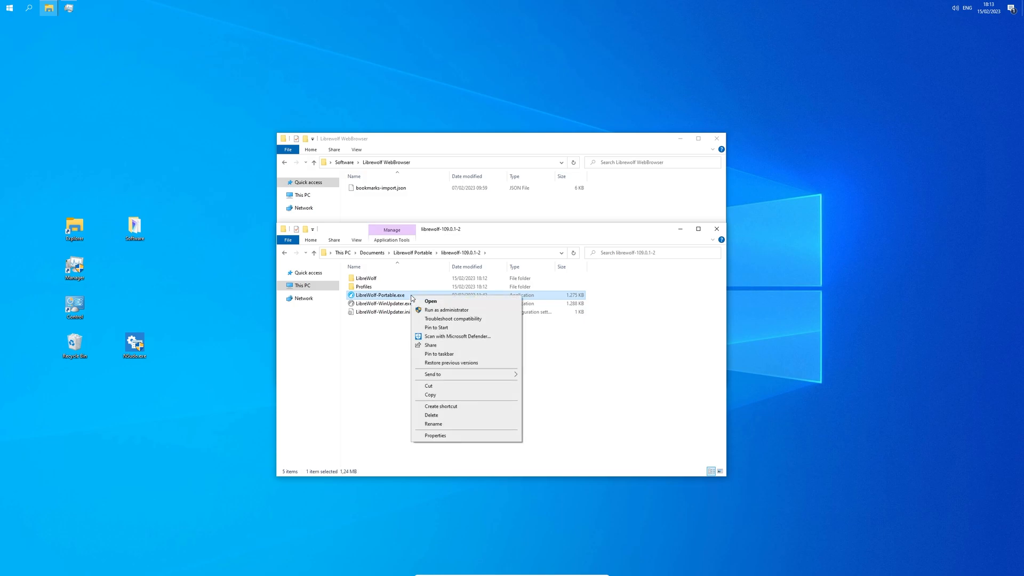
{"action": "mouse_move", "coordinate": [458, 374]}
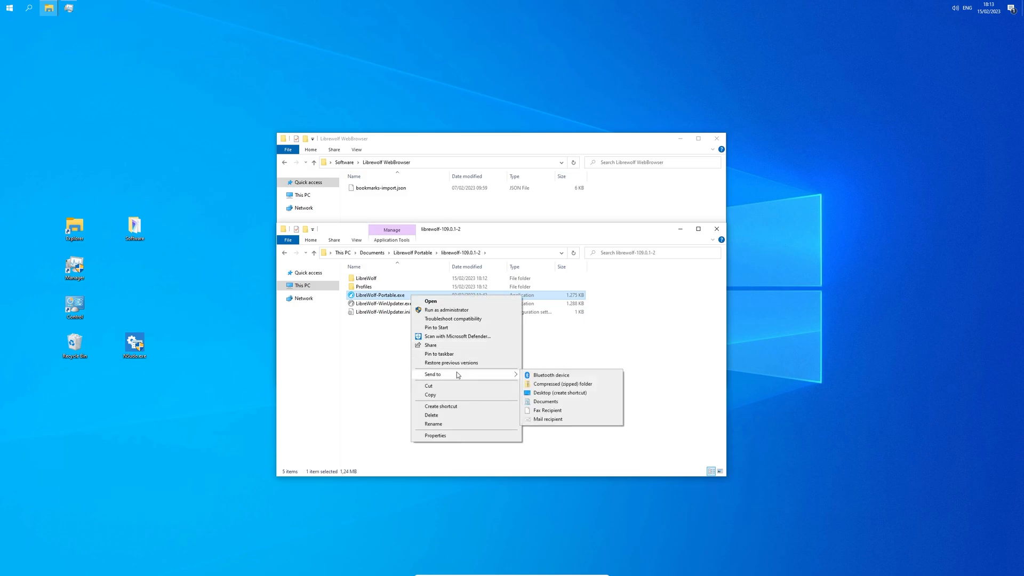
{"action": "left_click", "coordinate": [554, 393]}
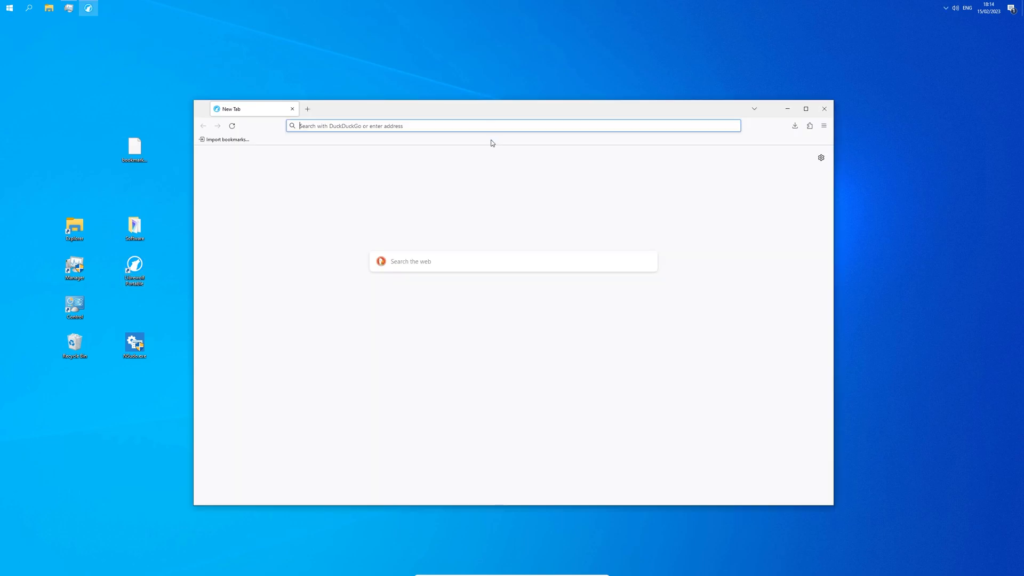
Step: Restore LibreWolf's bookmarks from the bookmarks-import.json backup, replacing existing ones, and close the bookmarks manager
{"action": "right_click", "coordinate": [491, 143]}
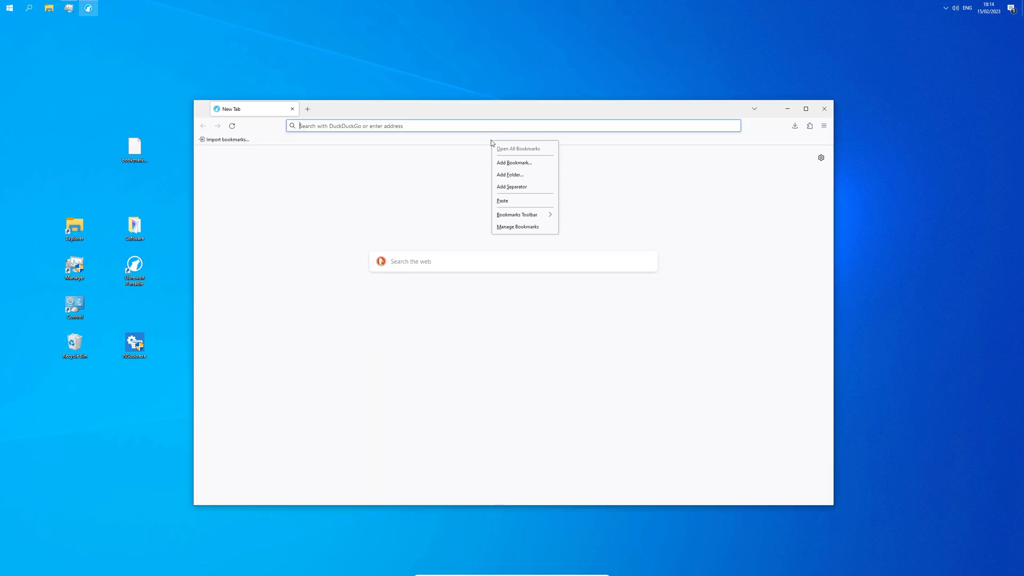
{"action": "left_click", "coordinate": [544, 230]}
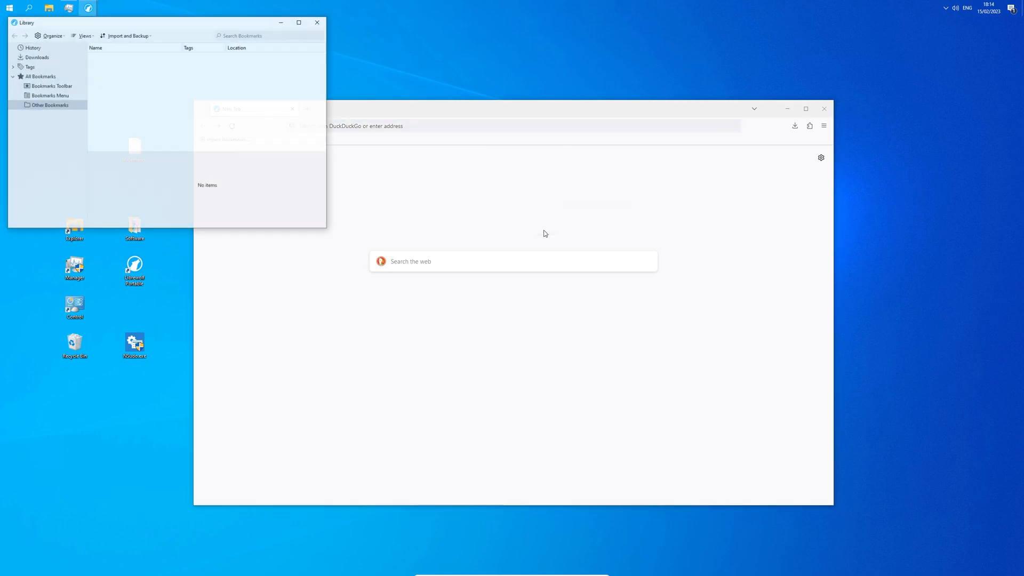
{"action": "left_click", "coordinate": [135, 38]}
{"action": "mouse_move", "coordinate": [149, 63]}
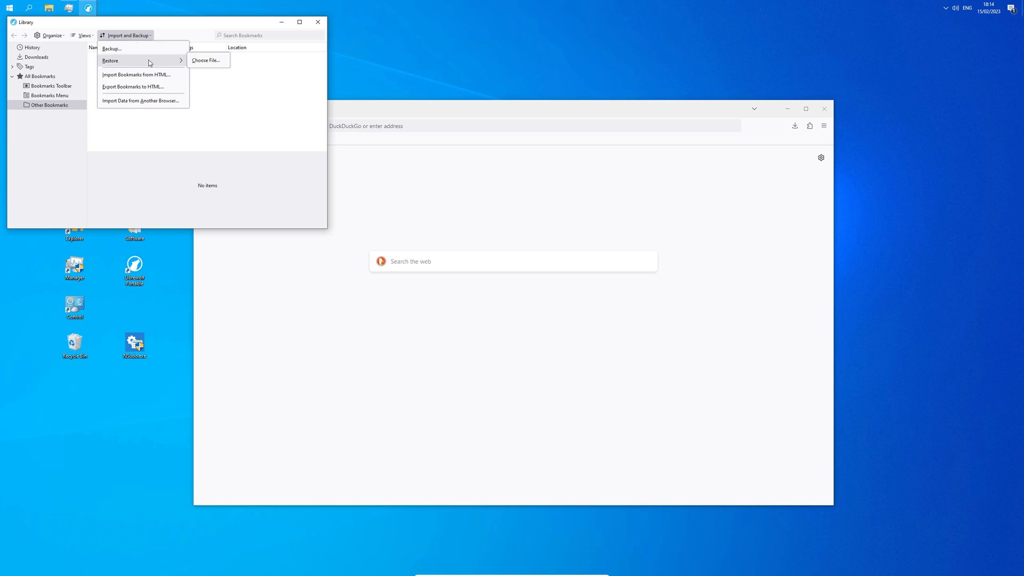
{"action": "left_click", "coordinate": [204, 62]}
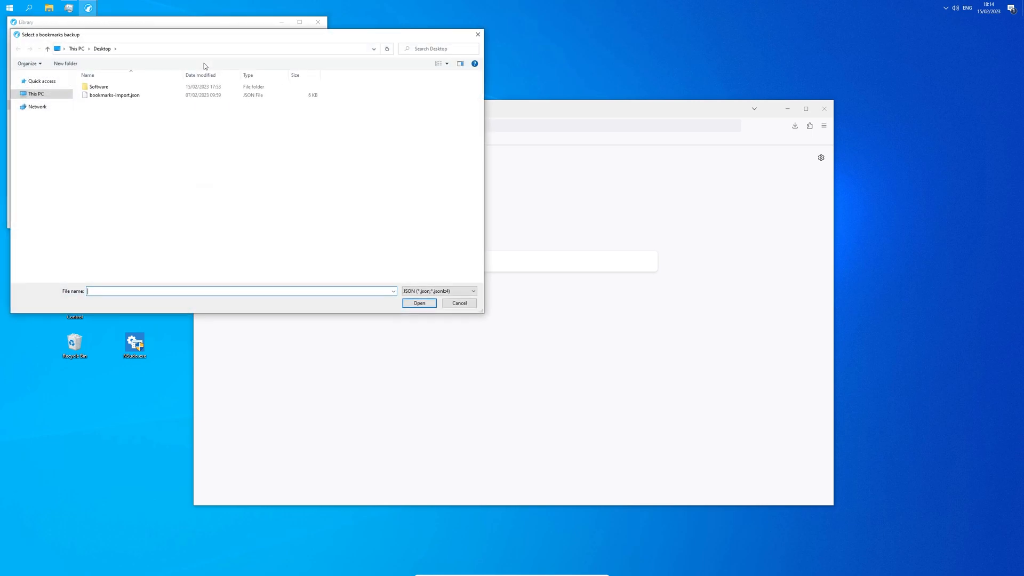
{"action": "left_click", "coordinate": [166, 97]}
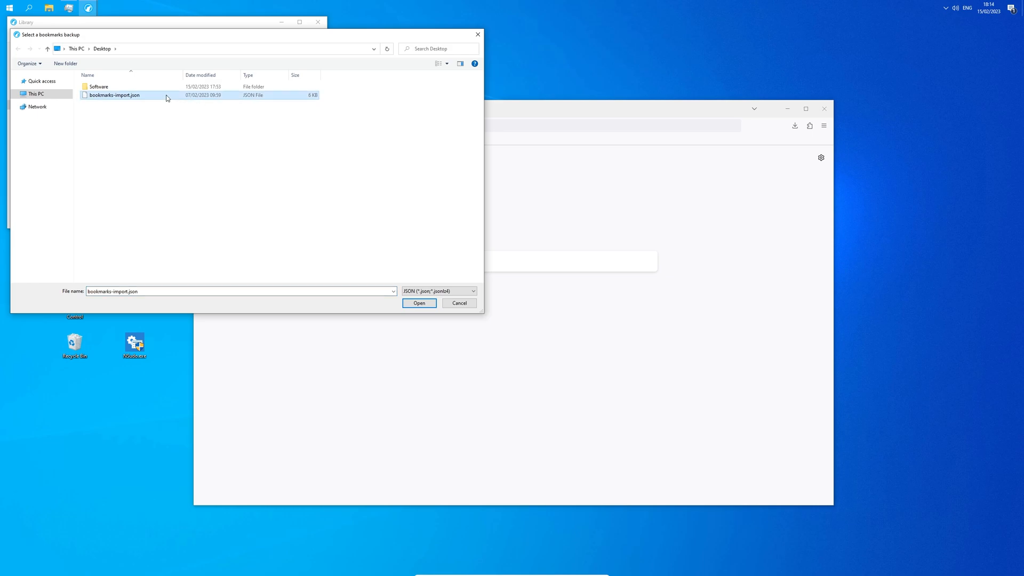
{"action": "left_click", "coordinate": [407, 307]}
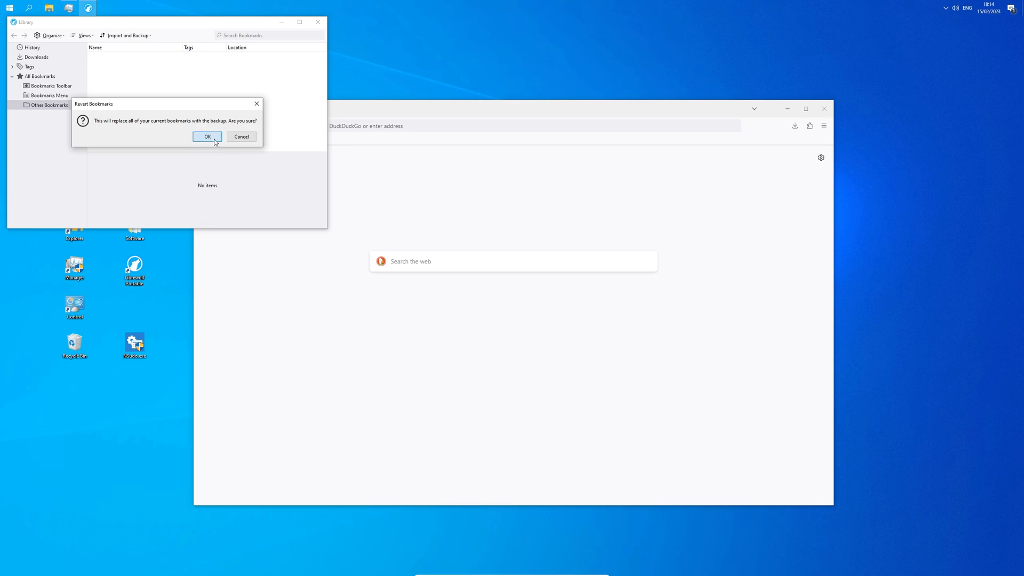
{"action": "left_click", "coordinate": [208, 136]}
{"action": "left_click", "coordinate": [318, 22]}
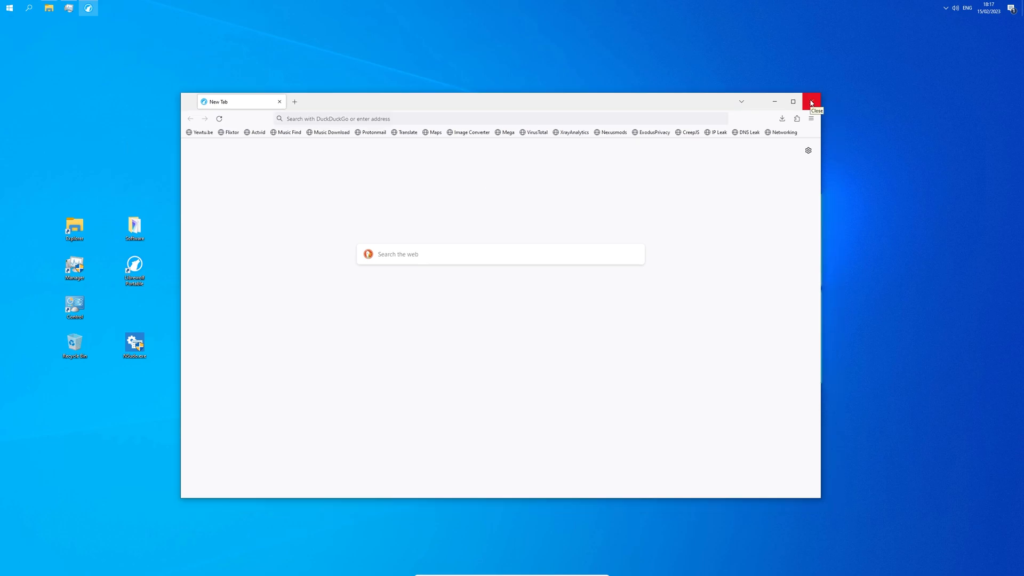
Step: Close LibreWolf and launch OOSU10.exe from the Software folder as administrator
{"action": "left_click", "coordinate": [811, 102]}
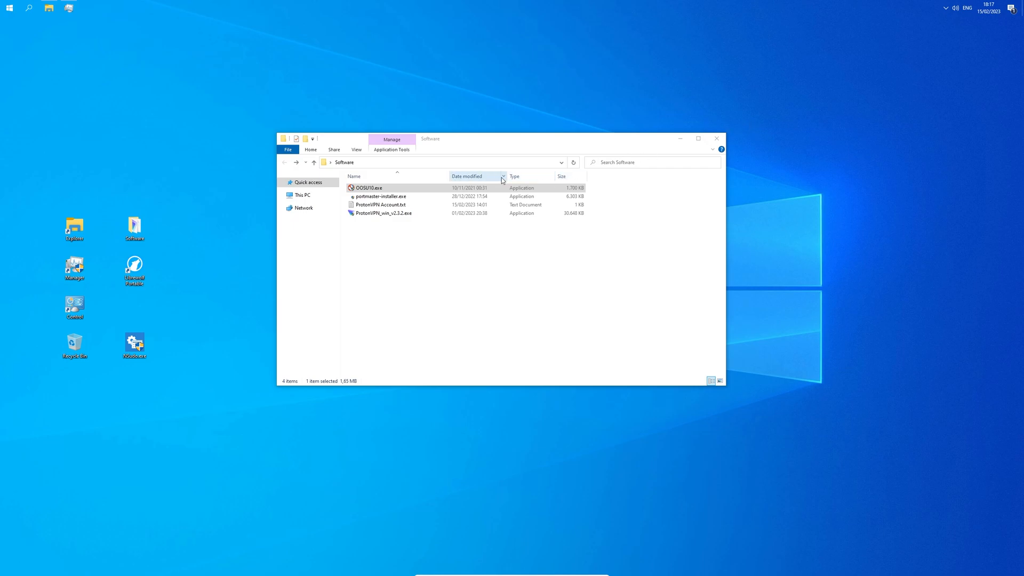
{"action": "left_click", "coordinate": [418, 190]}
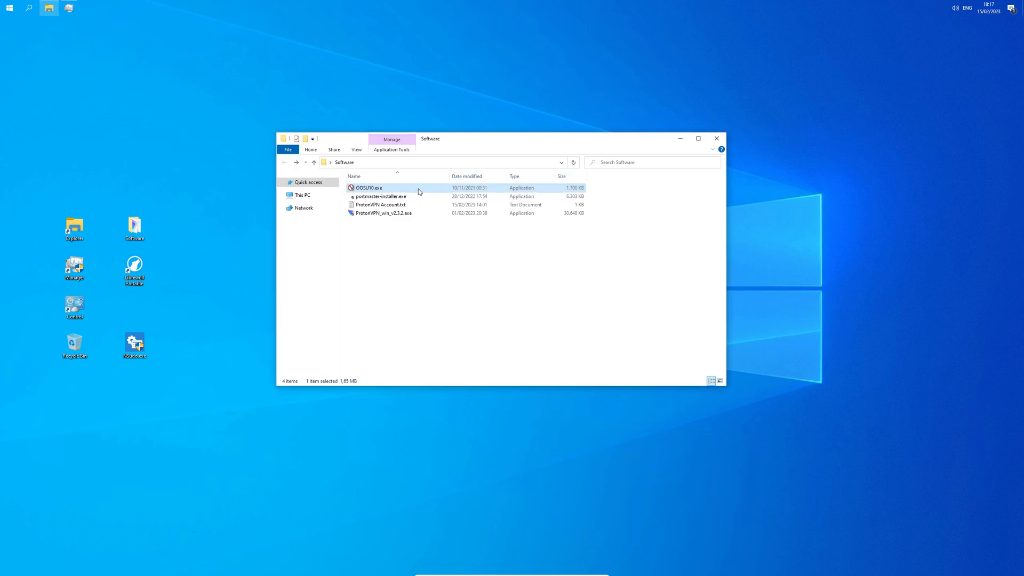
{"action": "right_click", "coordinate": [419, 190]}
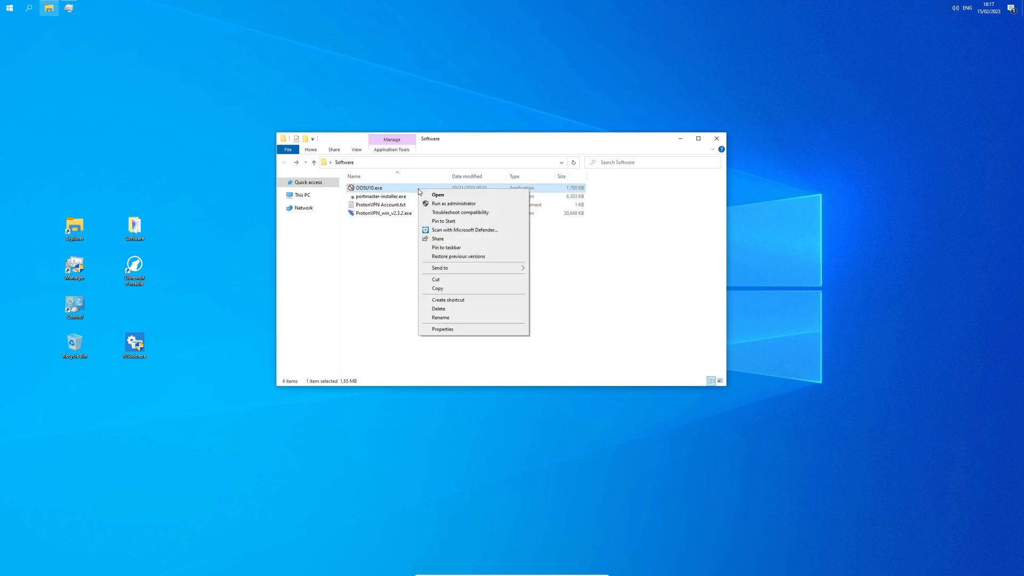
{"action": "left_click", "coordinate": [443, 201]}
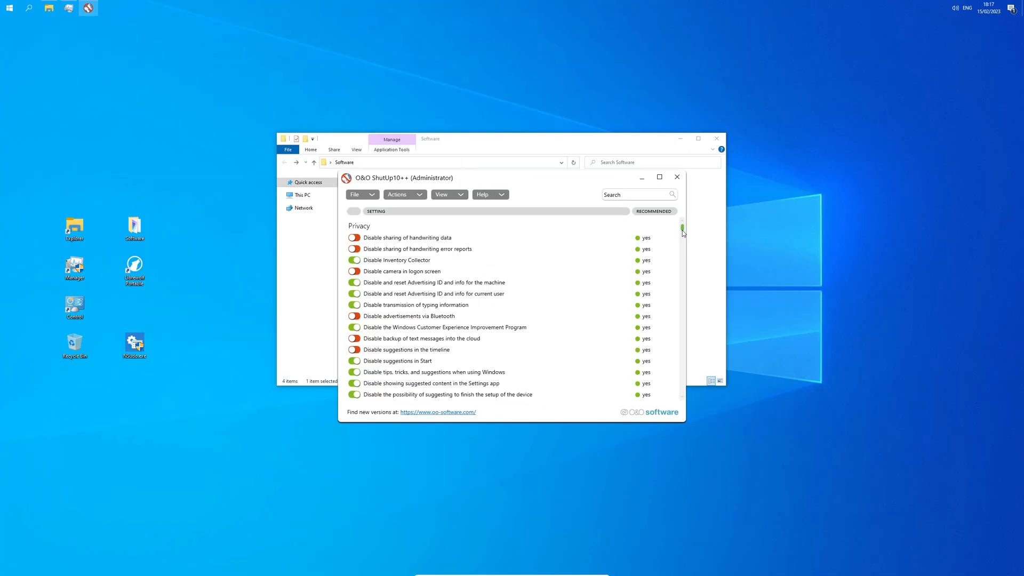
Step: Apply all settings at once in O&O ShutUp10++ from the Actions menu
{"action": "scroll", "coordinate": [684, 399], "scroll_direction": "down", "scroll_amount": 20}
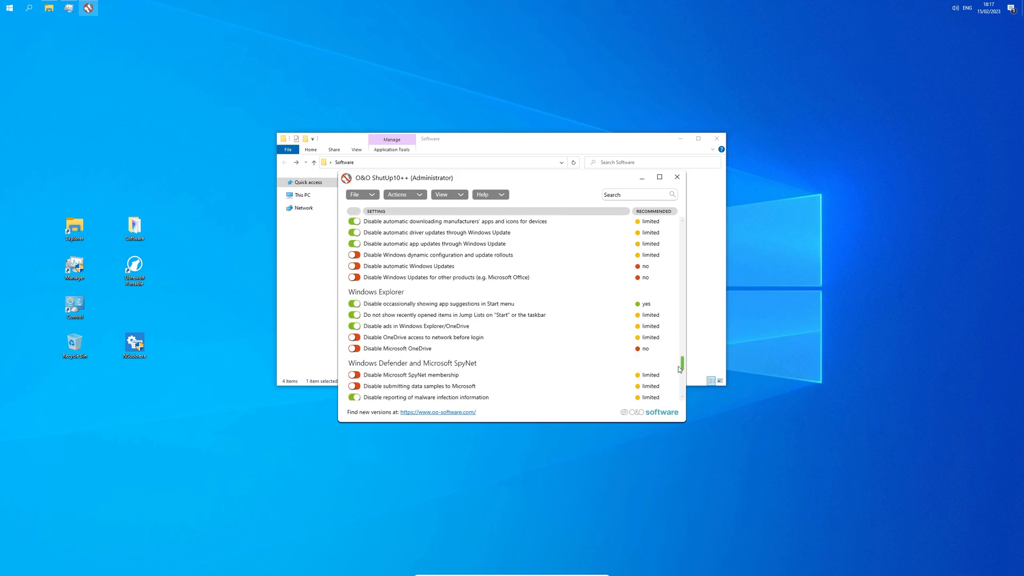
{"action": "left_click_drag", "start_coordinate": [684, 400], "coordinate": [685, 219]}
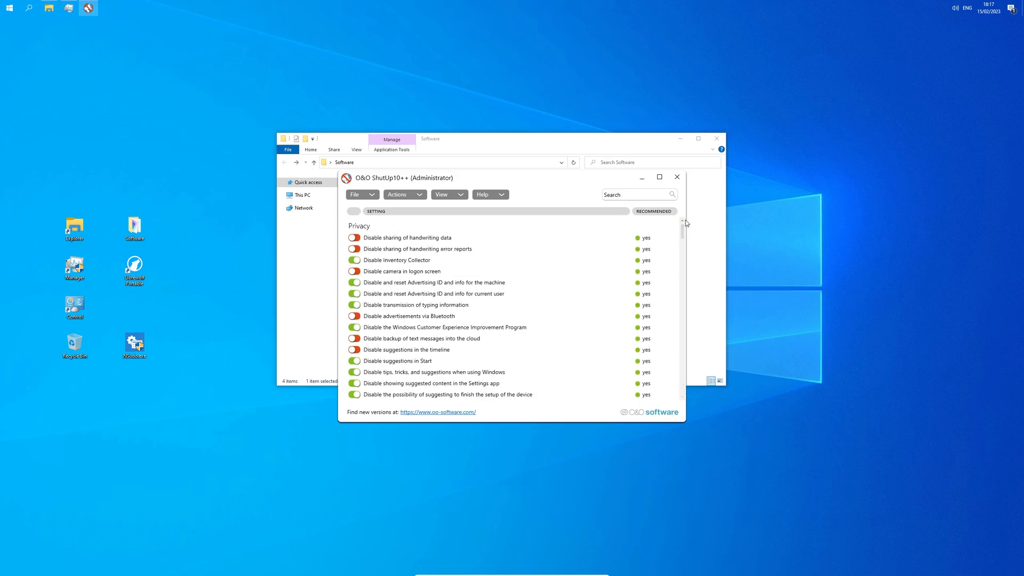
{"action": "left_click", "coordinate": [418, 196]}
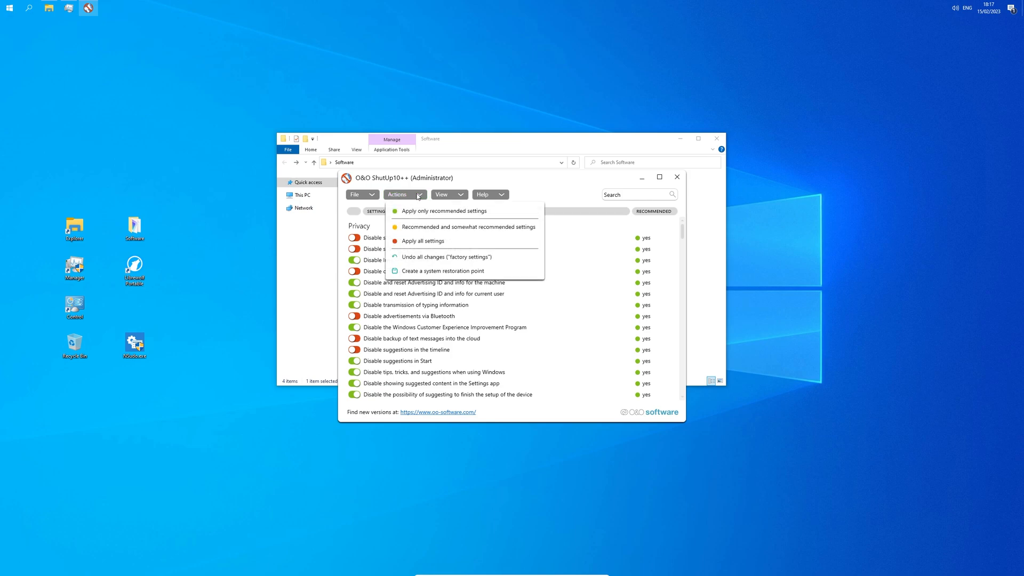
{"action": "left_click", "coordinate": [448, 243]}
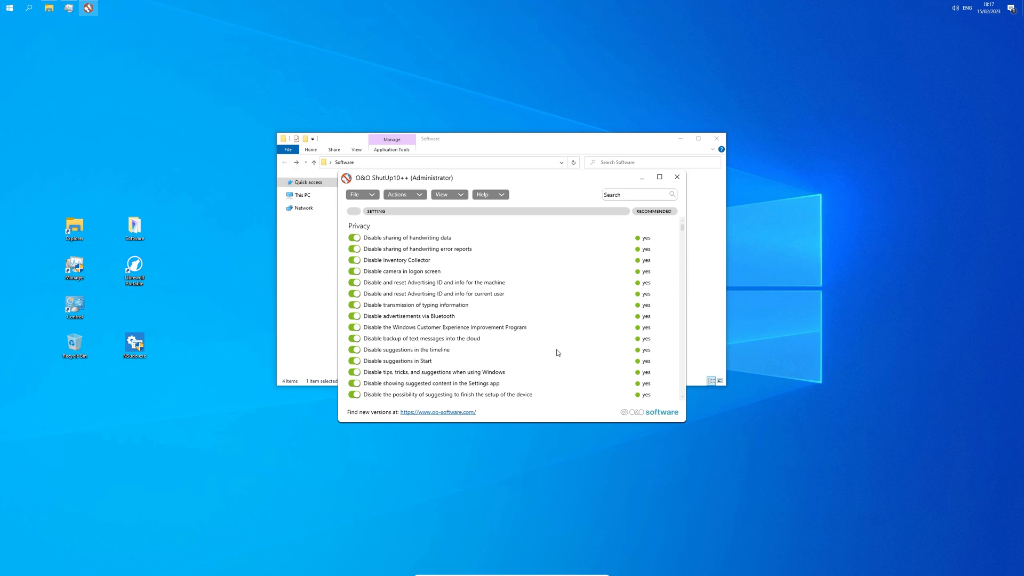
Step: Search 'microphone' and switch off the microphone and camera access restrictions for user and device
{"action": "left_click", "coordinate": [620, 195]}
{"action": "type", "text": "microphone"}
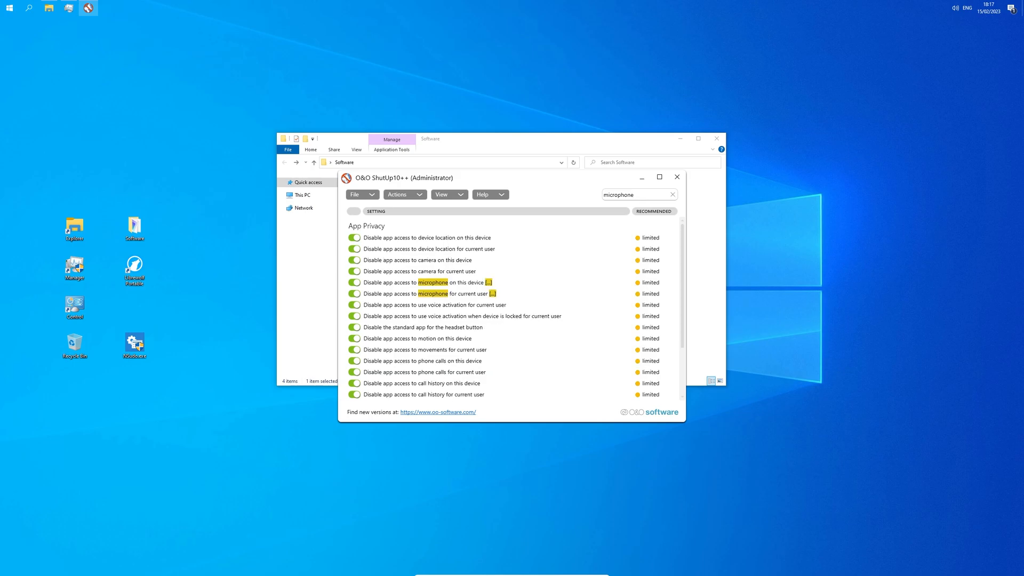
{"action": "left_click", "coordinate": [356, 293]}
{"action": "left_click", "coordinate": [354, 283]}
{"action": "left_click", "coordinate": [357, 272]}
{"action": "left_click", "coordinate": [356, 261]}
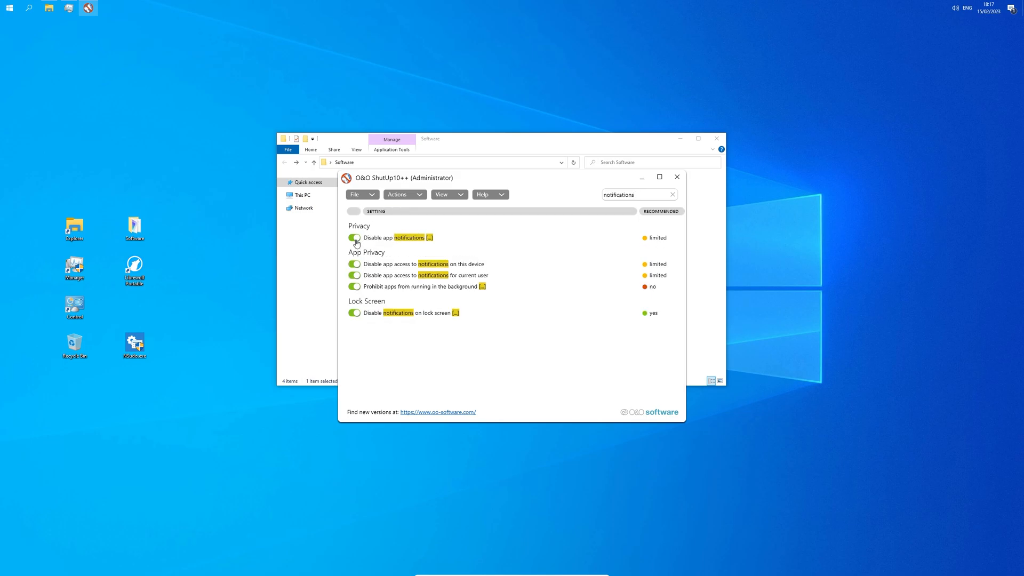
Step: Switch off the three app-notification restrictions so notifications stay allowed
{"action": "left_click", "coordinate": [356, 240]}
{"action": "left_click", "coordinate": [356, 264]}
{"action": "left_click", "coordinate": [356, 276]}
{"action": "left_click", "coordinate": [373, 197]}
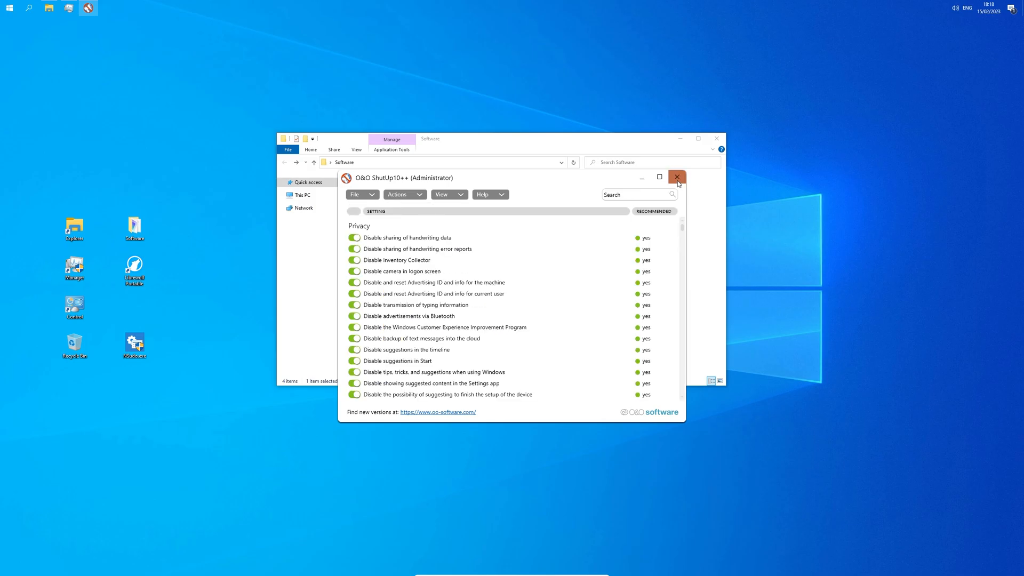
Step: Close O&O ShutUp10++ and choose Restart Windows in the Reboot System prompt
{"action": "left_click", "coordinate": [678, 181]}
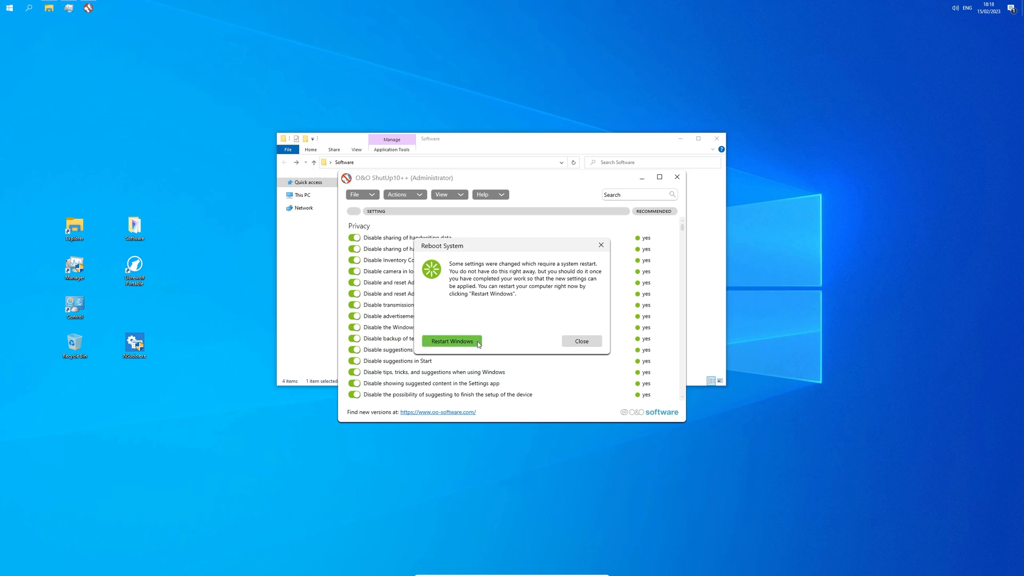
{"action": "left_click", "coordinate": [452, 341]}
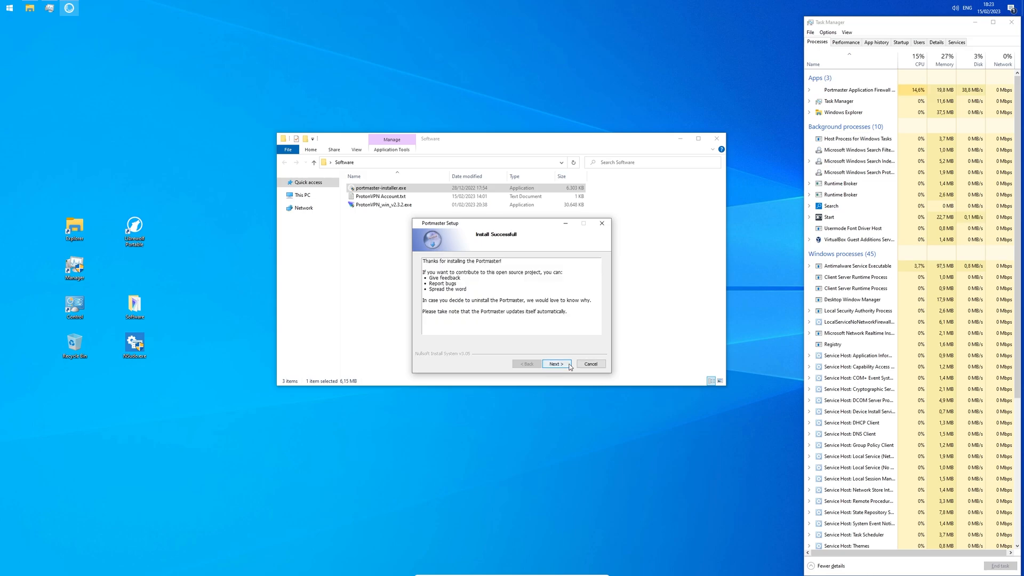
Step: Advance the Portmaster installer to its final page and open Control Panel in Large icons view
{"action": "left_click", "coordinate": [556, 364]}
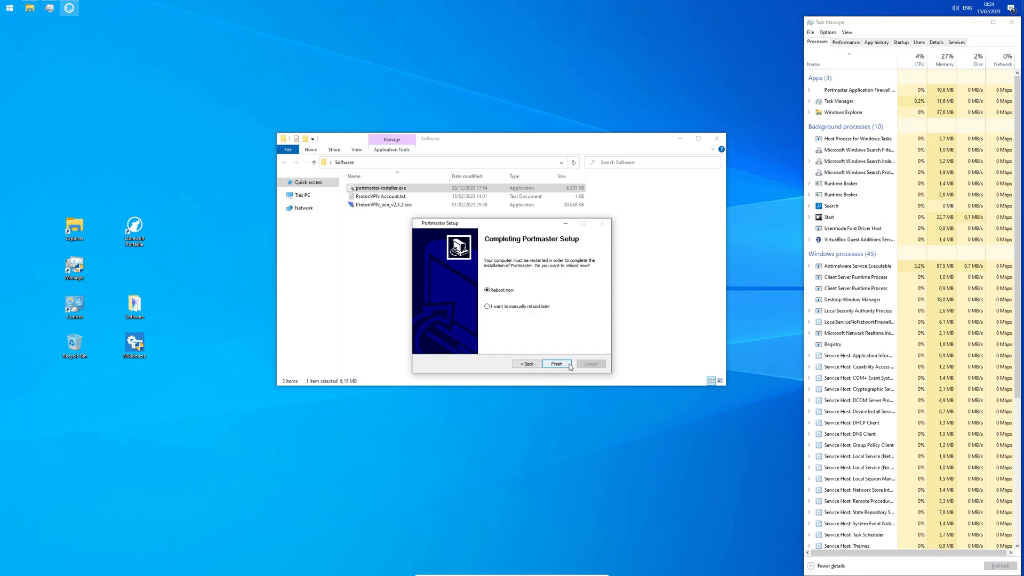
{"action": "double_click", "coordinate": [75, 305]}
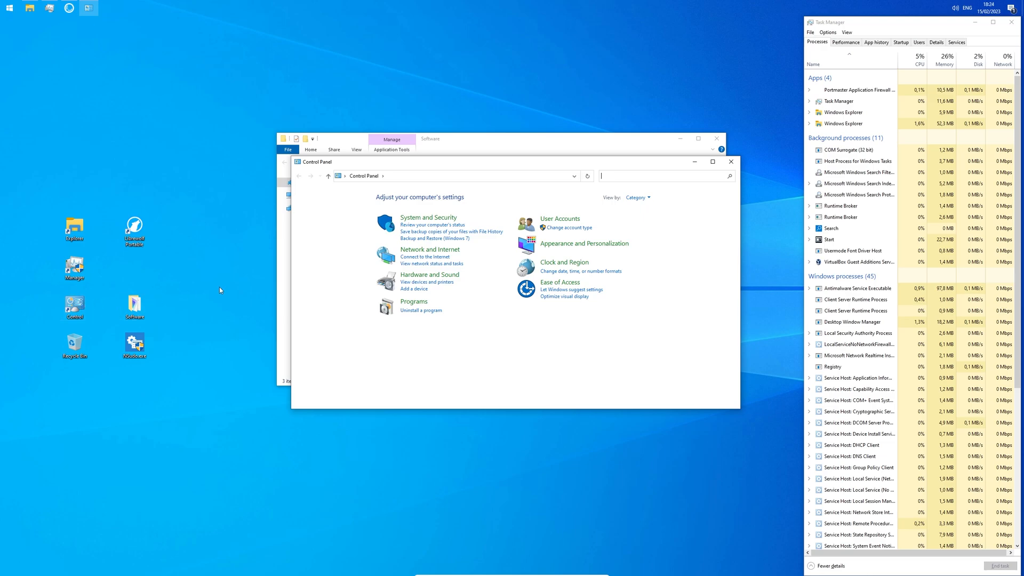
{"action": "left_click", "coordinate": [648, 198]}
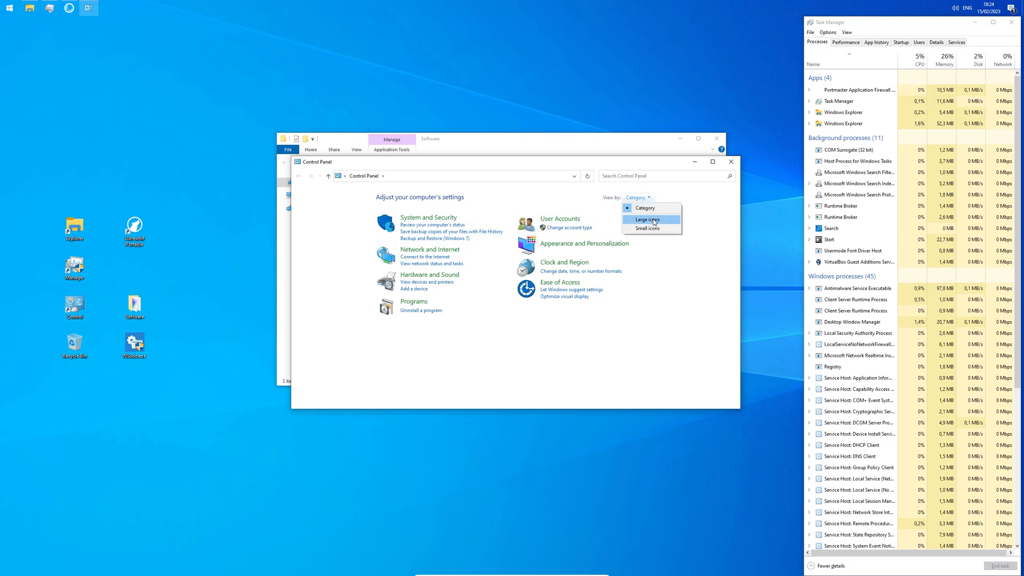
{"action": "left_click", "coordinate": [651, 219]}
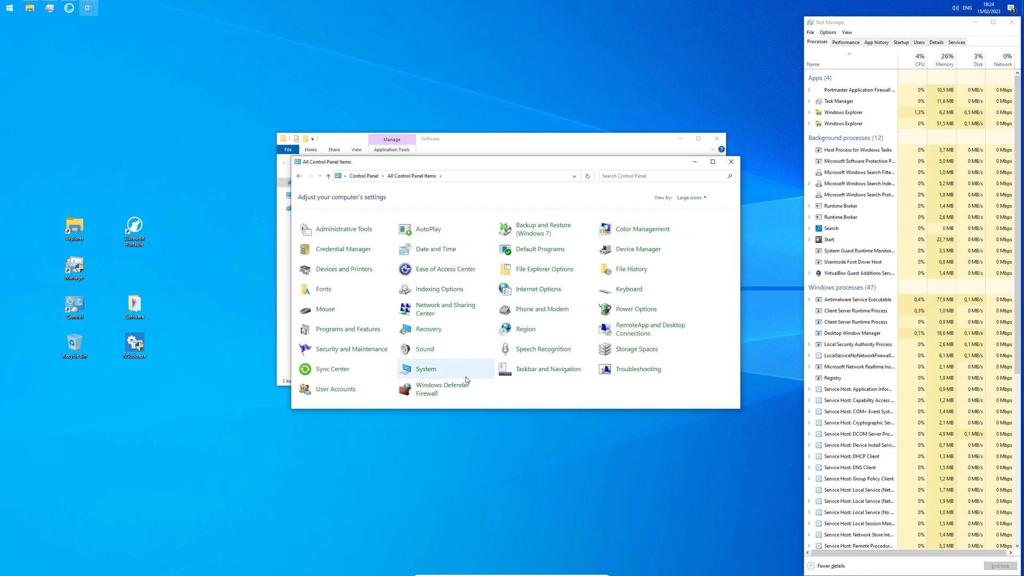
Step: Turn off Windows Defender Firewall for private and public networks, confirm, and close the window
{"action": "left_click", "coordinate": [459, 392]}
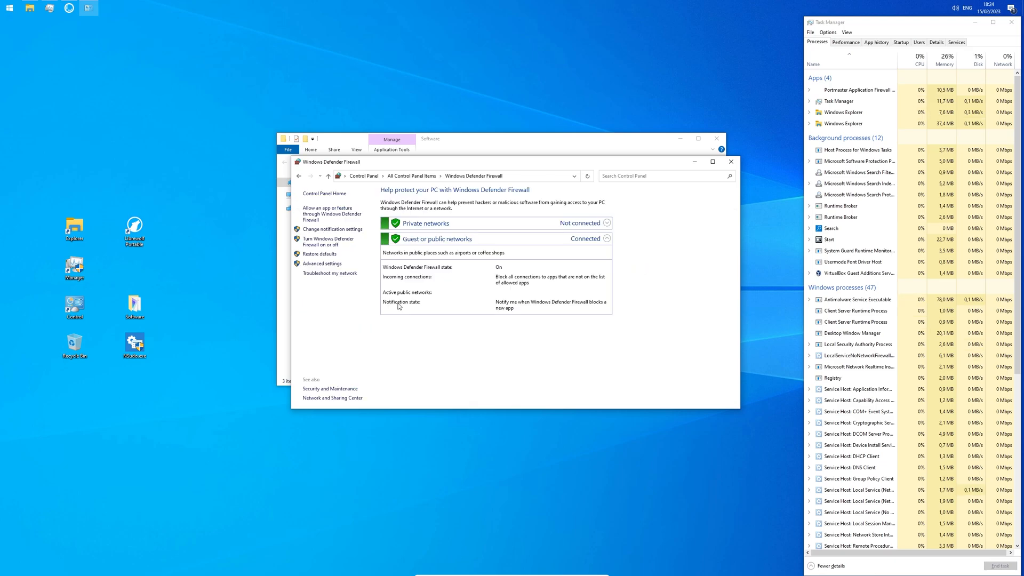
{"action": "left_click", "coordinate": [347, 243]}
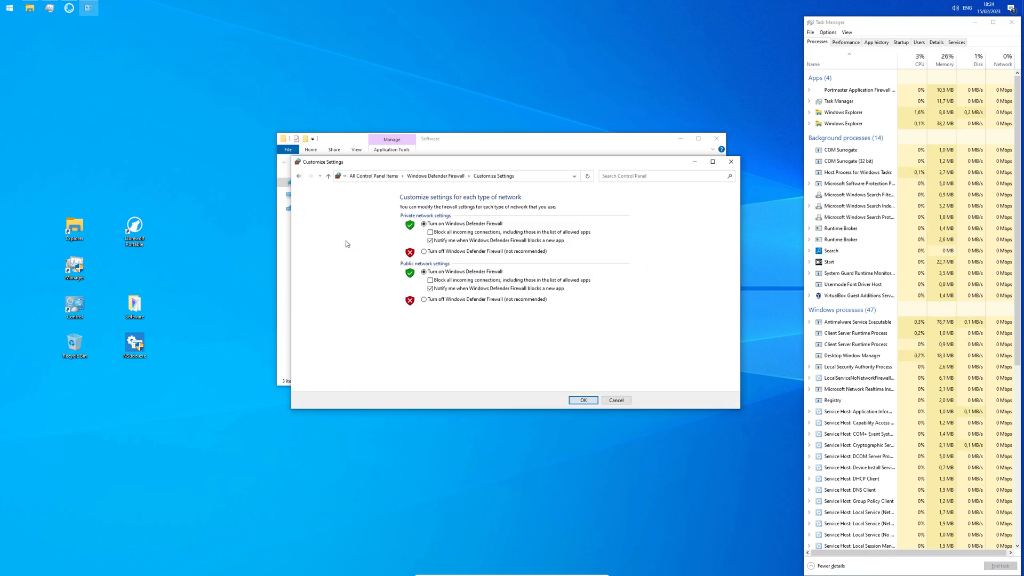
{"action": "left_click", "coordinate": [424, 252]}
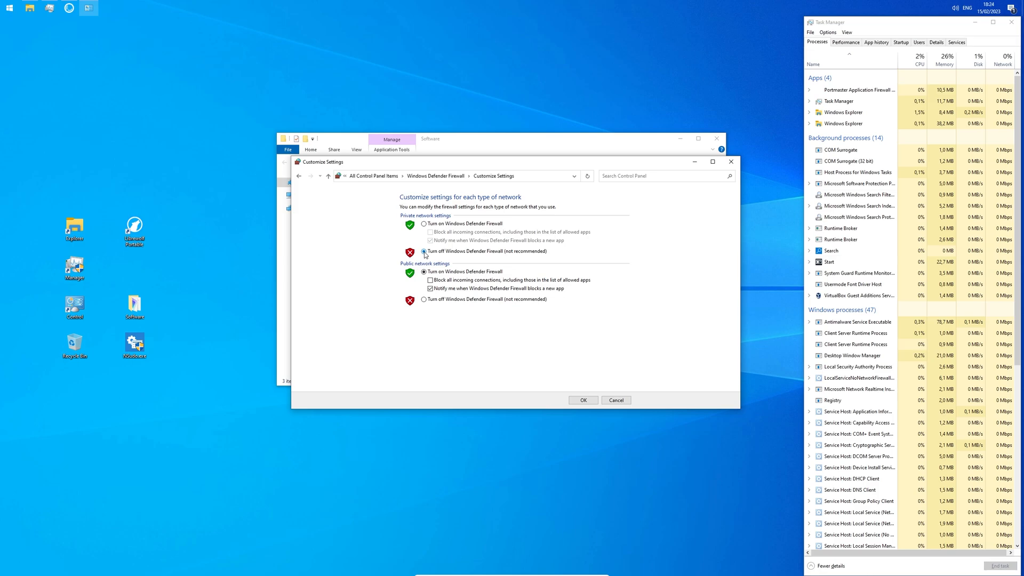
{"action": "left_click", "coordinate": [424, 300]}
{"action": "left_click", "coordinate": [589, 401]}
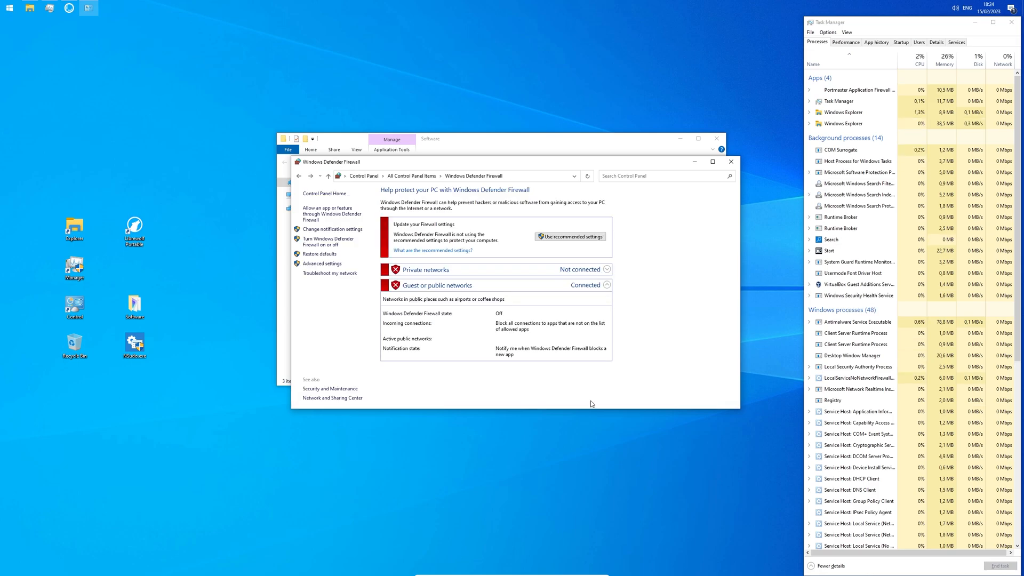
{"action": "left_click", "coordinate": [730, 161]}
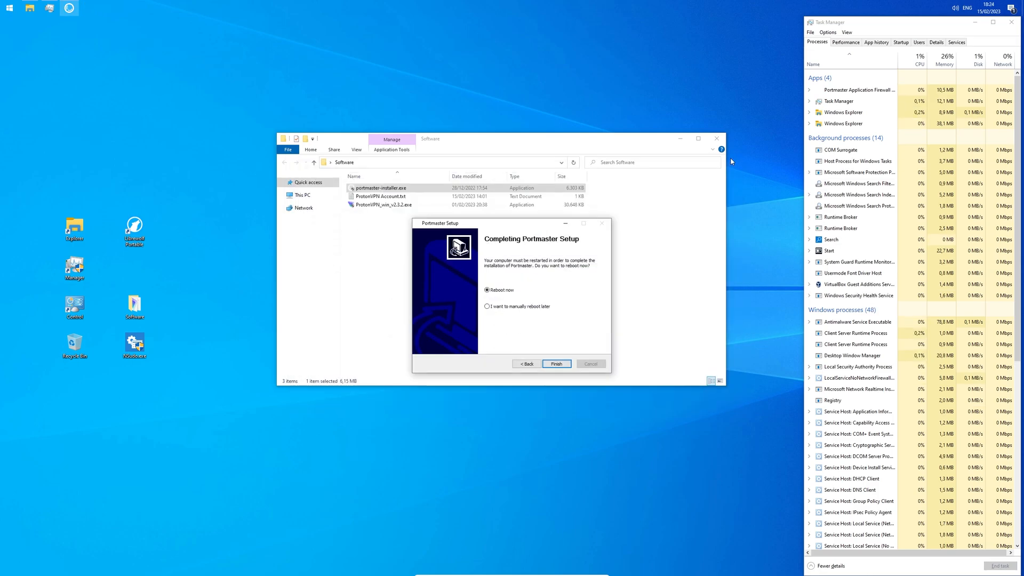
Step: Finish Portmaster setup with Reboot now, then open the Portmaster app from its tray icon
{"action": "left_click", "coordinate": [556, 363]}
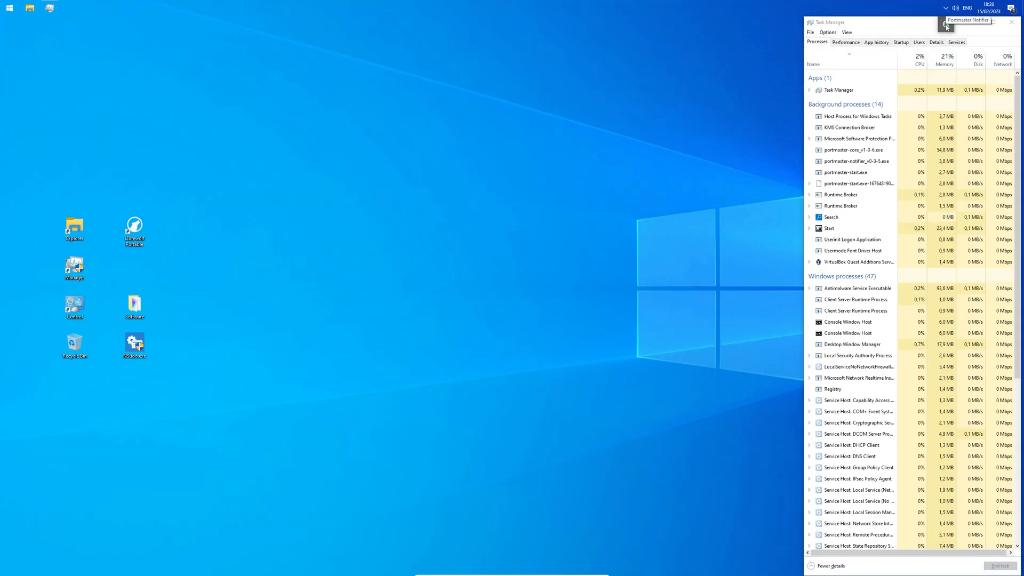
{"action": "right_click", "coordinate": [946, 27]}
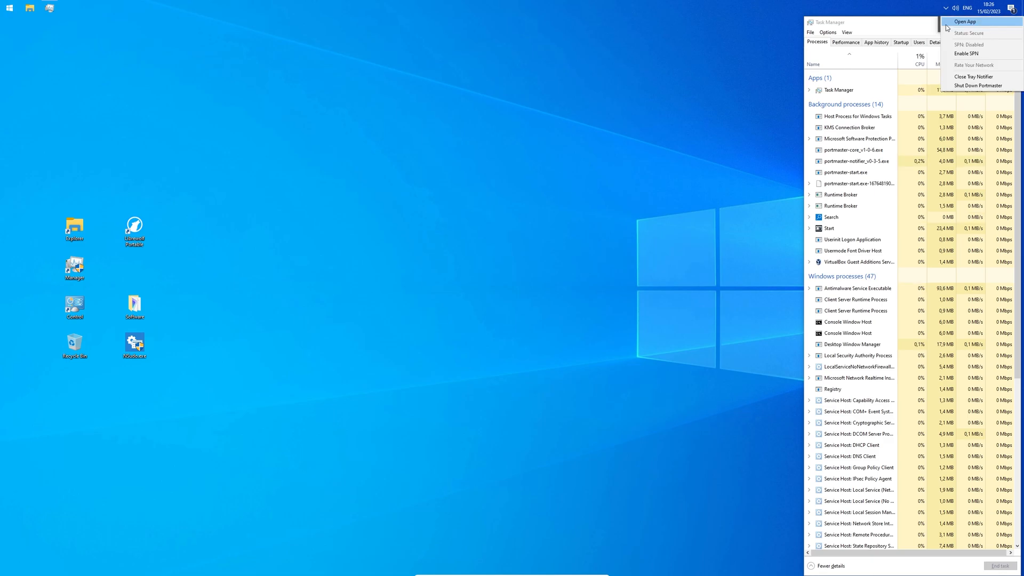
{"action": "left_click", "coordinate": [947, 24]}
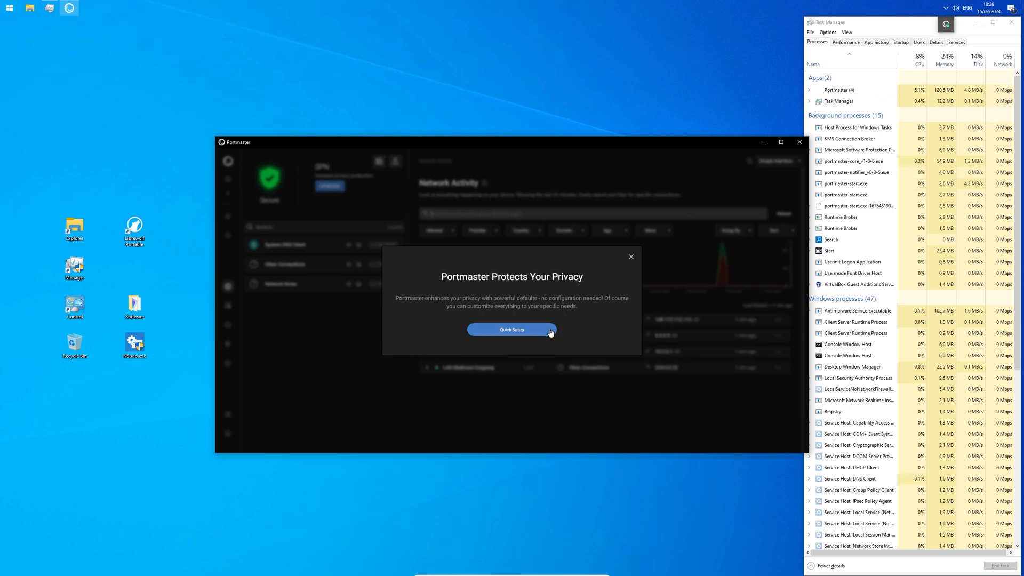
Step: Run Portmaster Quick Setup, keeping system-wide tracker blocking and choosing Quad9 as DNS provider
{"action": "left_click", "coordinate": [550, 331]}
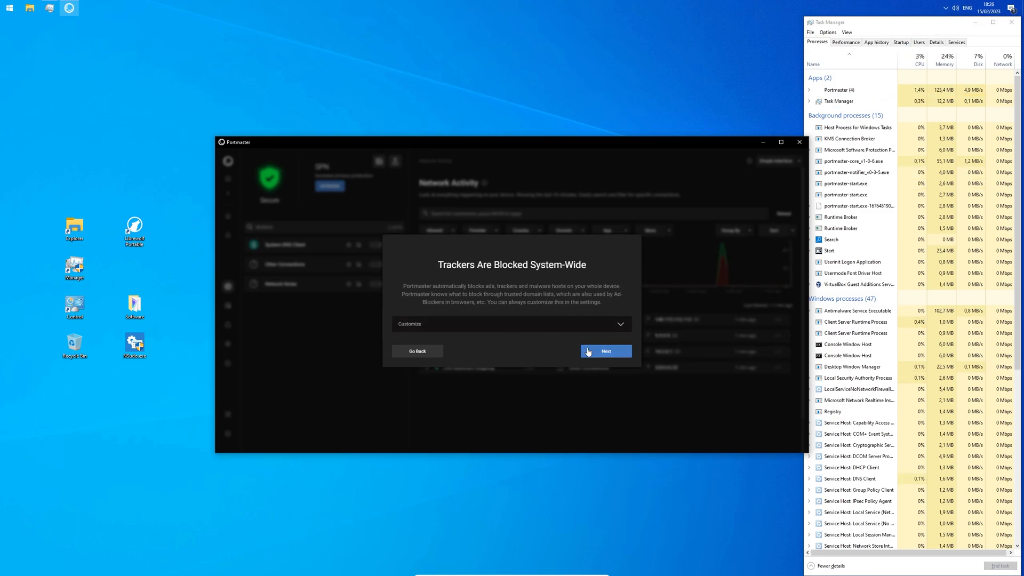
{"action": "left_click", "coordinate": [588, 352]}
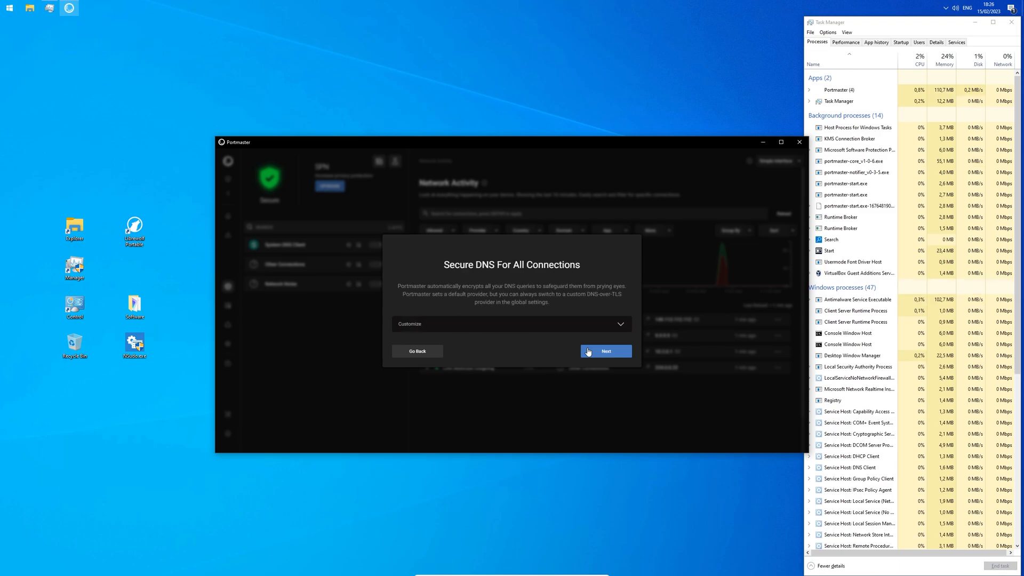
{"action": "left_click", "coordinate": [601, 327]}
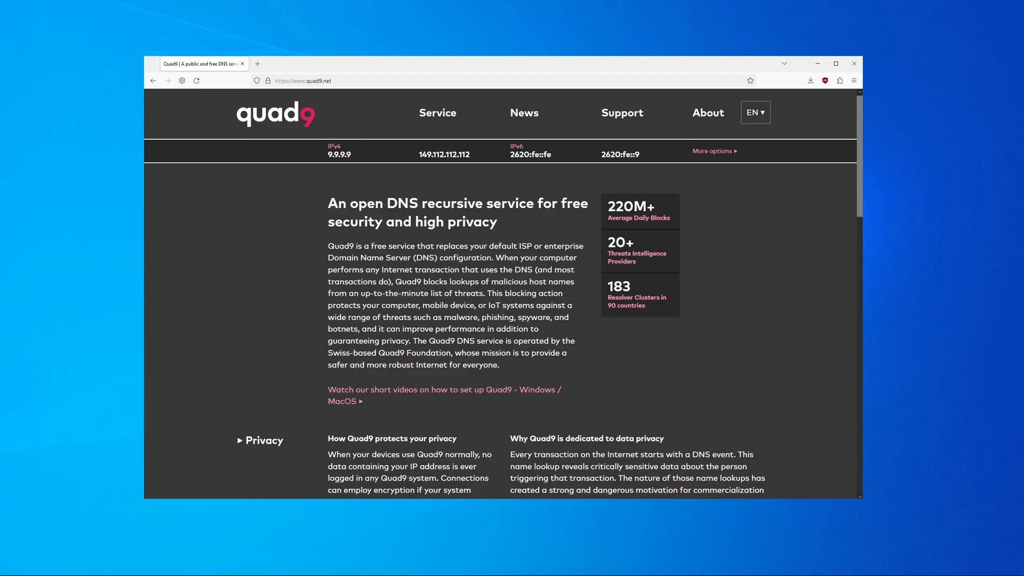
{"action": "left_click", "coordinate": [543, 356]}
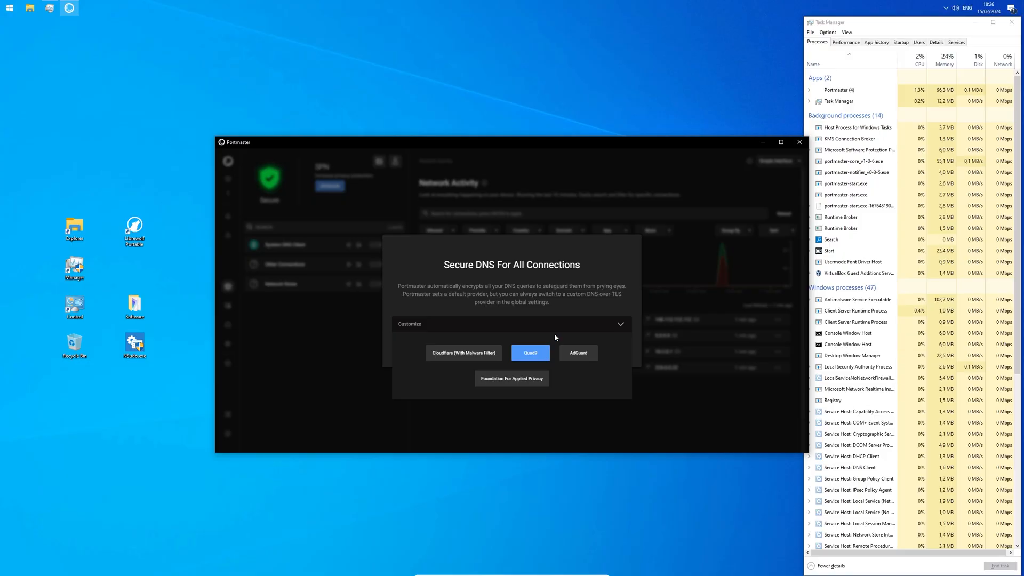
{"action": "left_click", "coordinate": [562, 327]}
{"action": "left_click", "coordinate": [590, 354]}
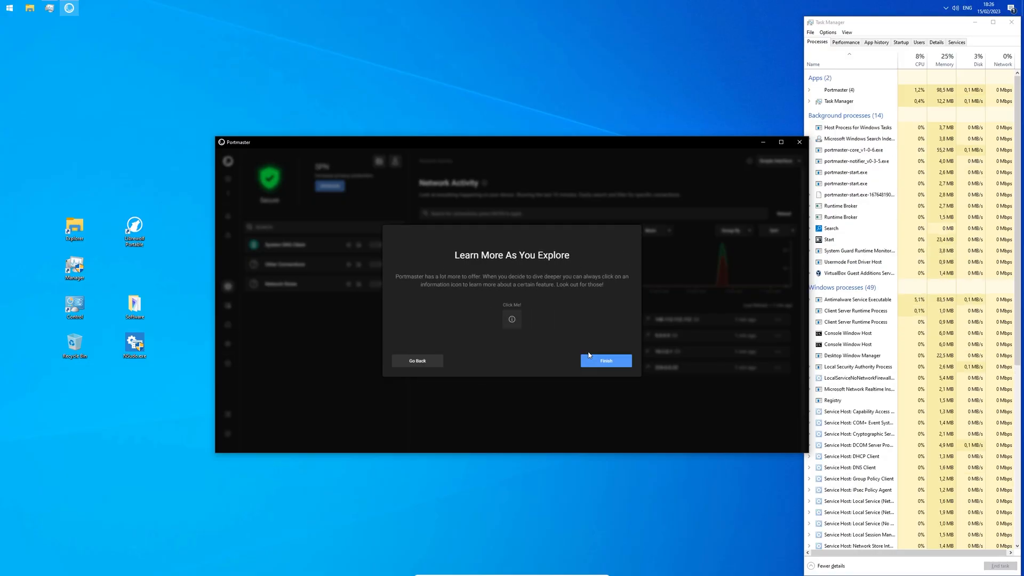
{"action": "left_click", "coordinate": [590, 361]}
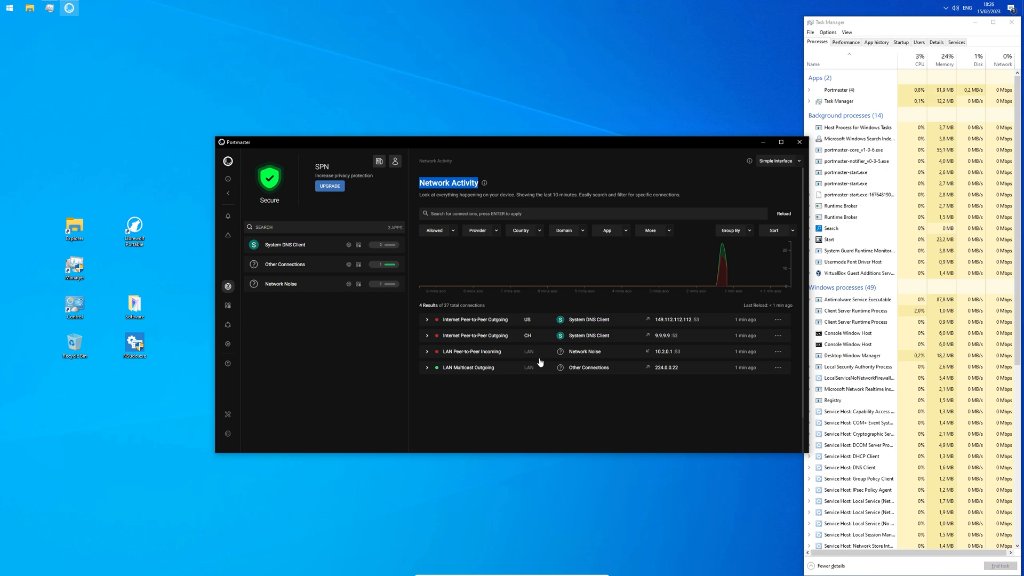
Step: Open the file location of the portmaster-core process from Task Manager
{"action": "left_click", "coordinate": [547, 390]}
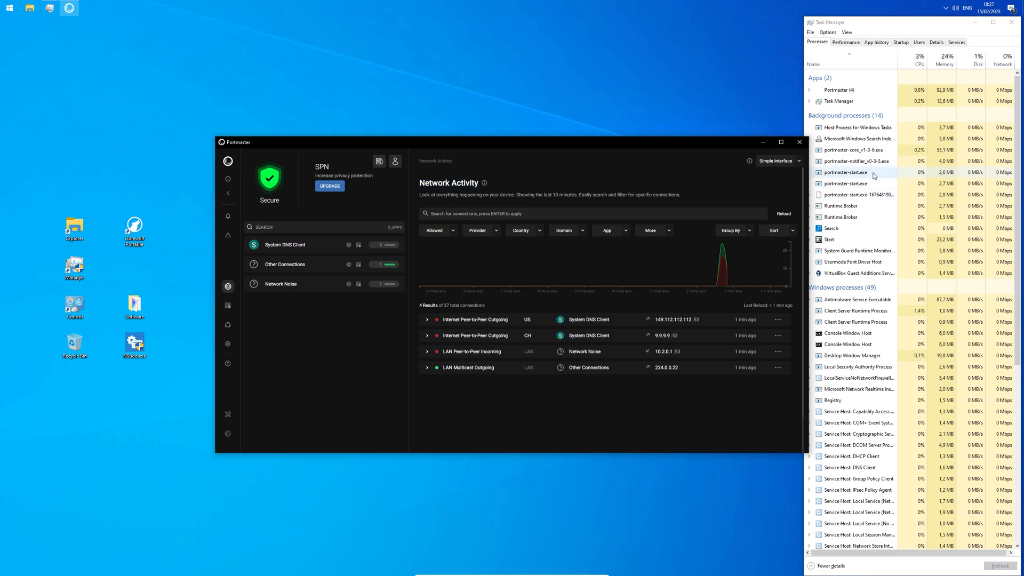
{"action": "left_click", "coordinate": [877, 154]}
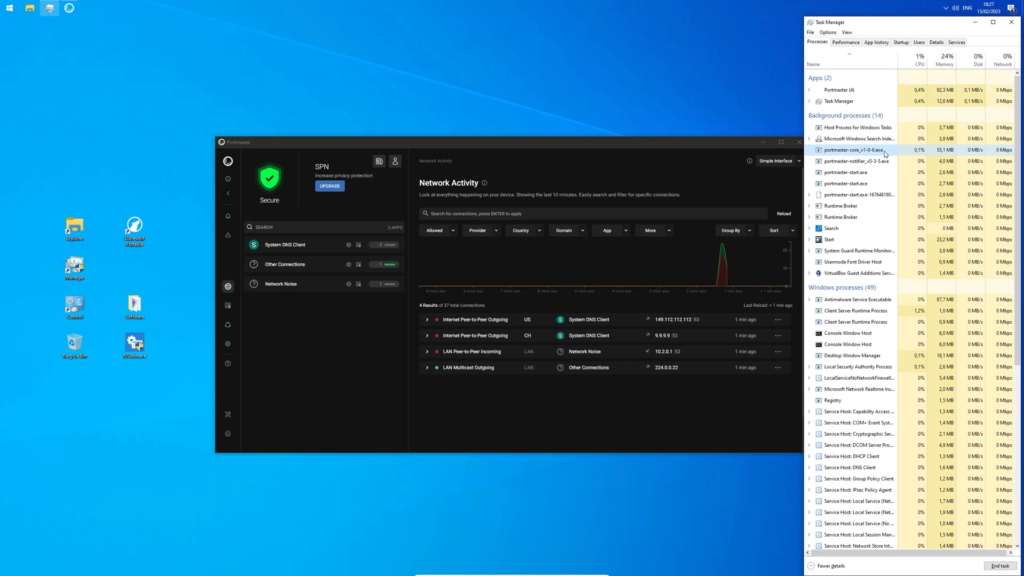
{"action": "right_click", "coordinate": [885, 155]}
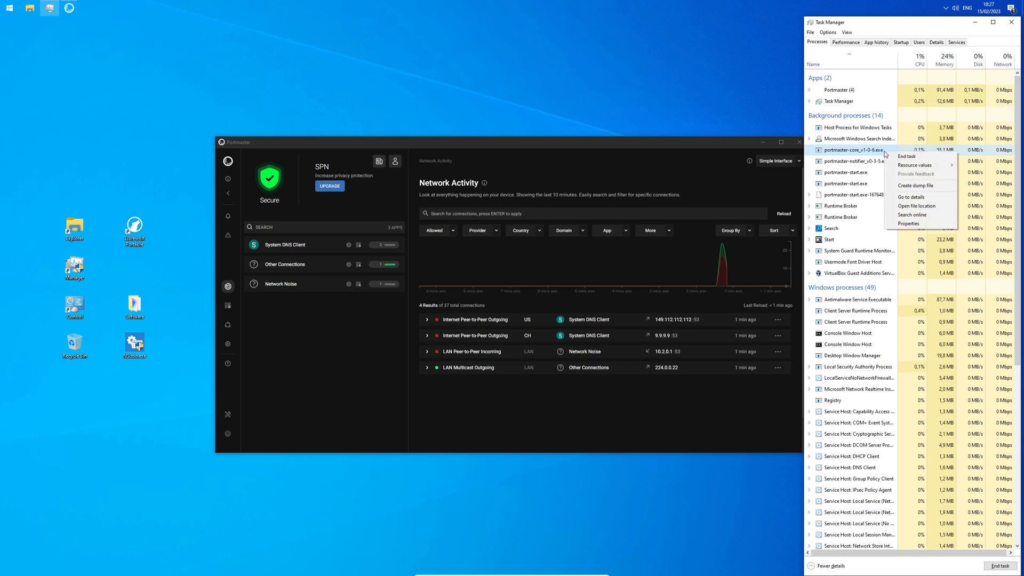
{"action": "left_click", "coordinate": [939, 209]}
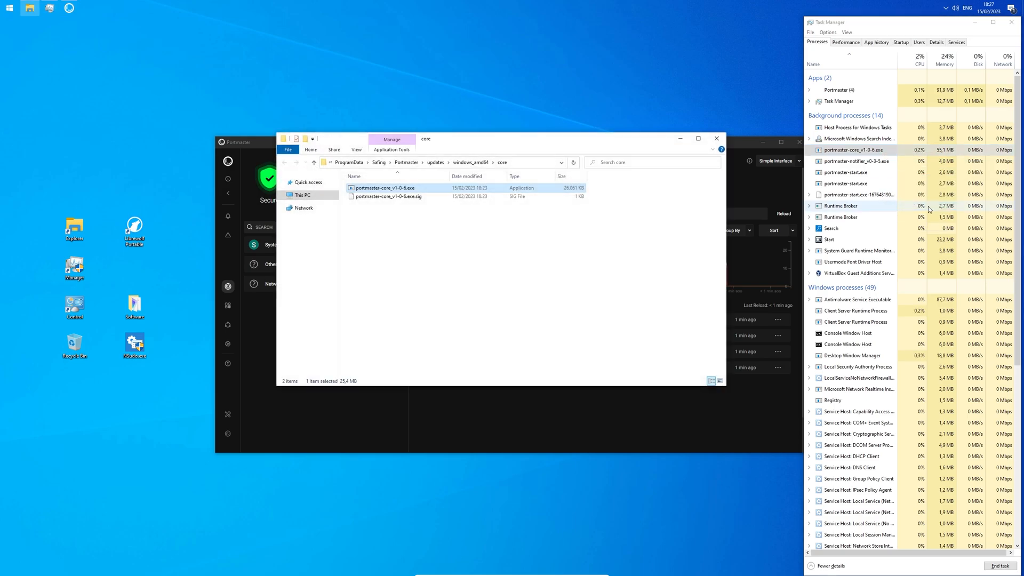
Step: Make a desktop shortcut for portmaster-app_v0-2-5.exe from Safing, then launch Portmaster with it
{"action": "left_click", "coordinate": [380, 163]}
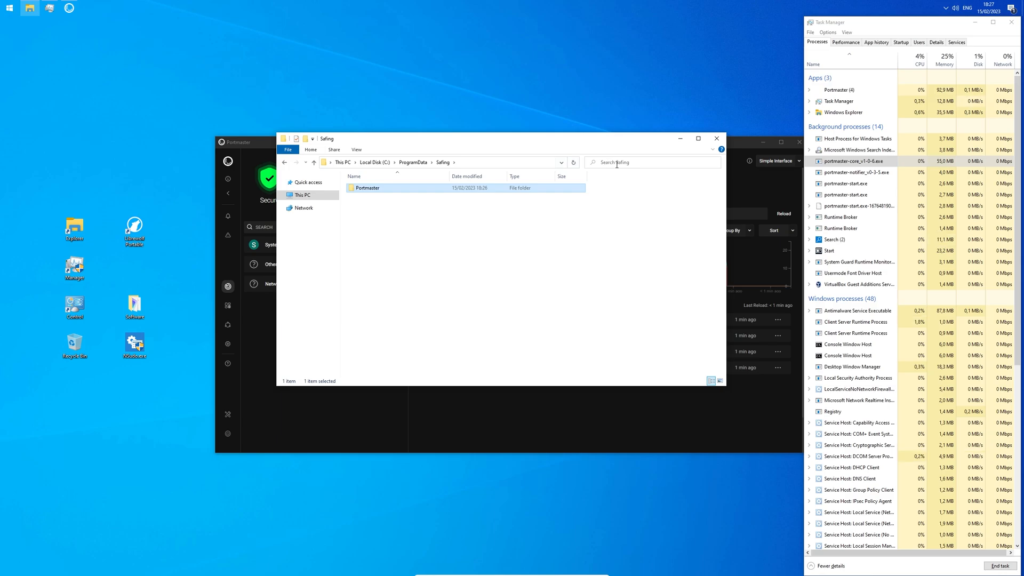
{"action": "left_click", "coordinate": [635, 162]}
{"action": "type", "text": "c"}
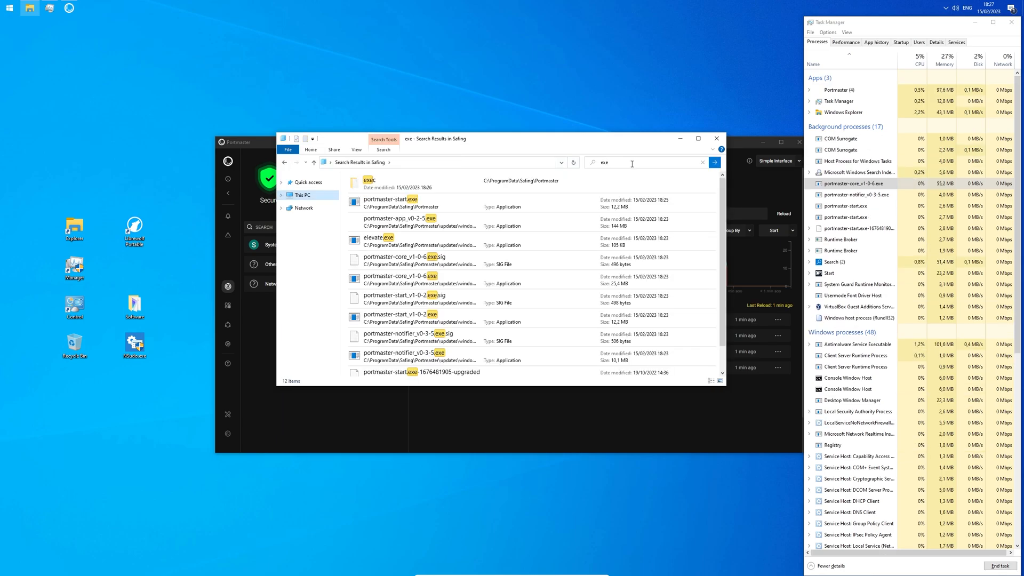
{"action": "right_click", "coordinate": [451, 223]}
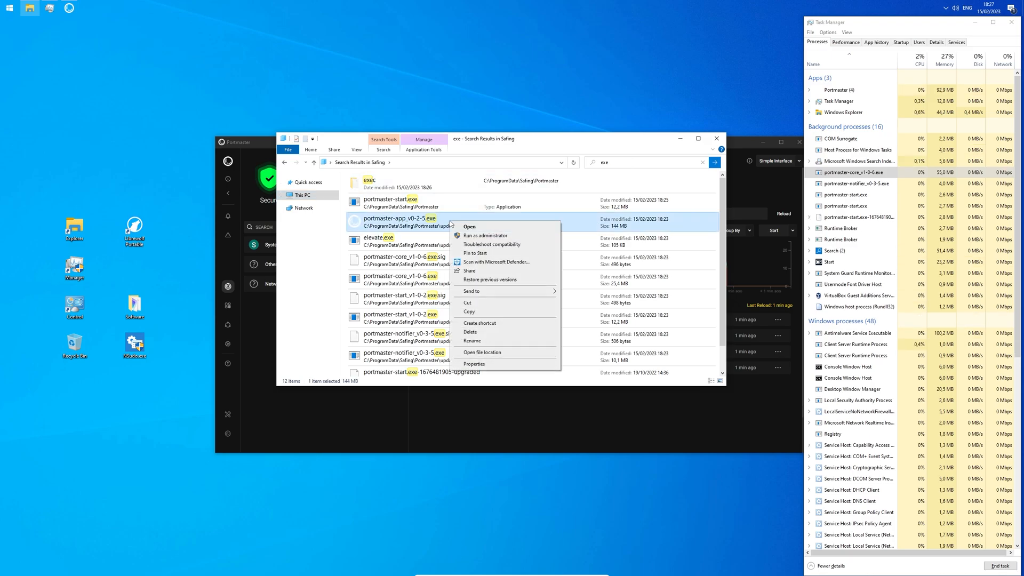
{"action": "mouse_move", "coordinate": [504, 292]}
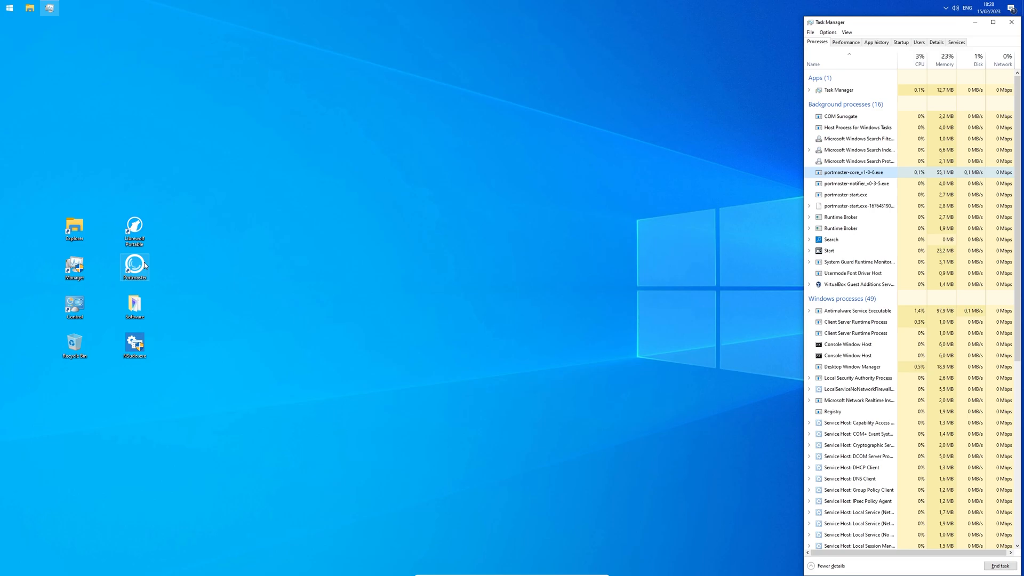
{"action": "double_click", "coordinate": [144, 265]}
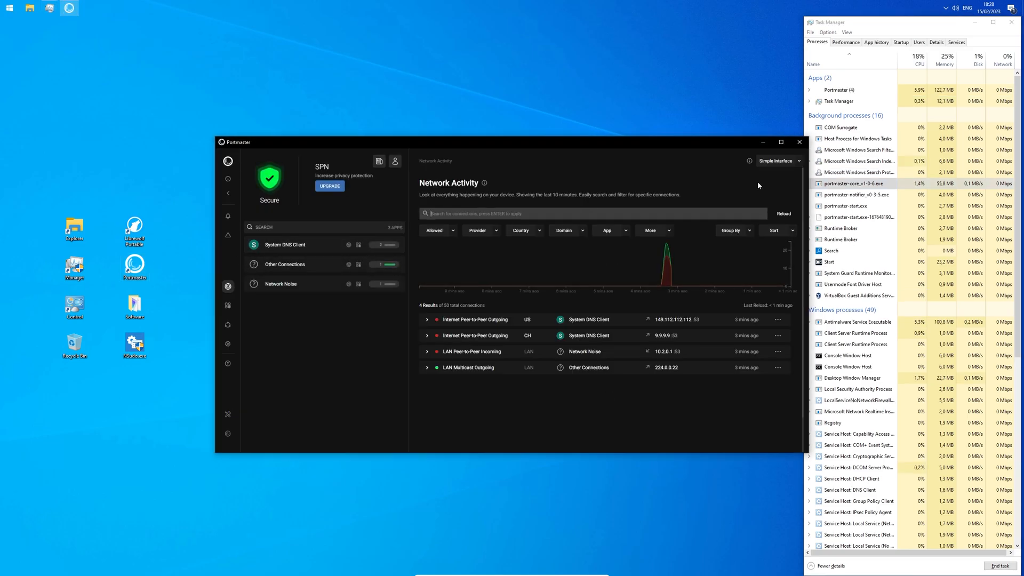
Step: Change Global Settings' Default Network Action to Block, then review the Filter Lists section
{"action": "left_click", "coordinate": [228, 345]}
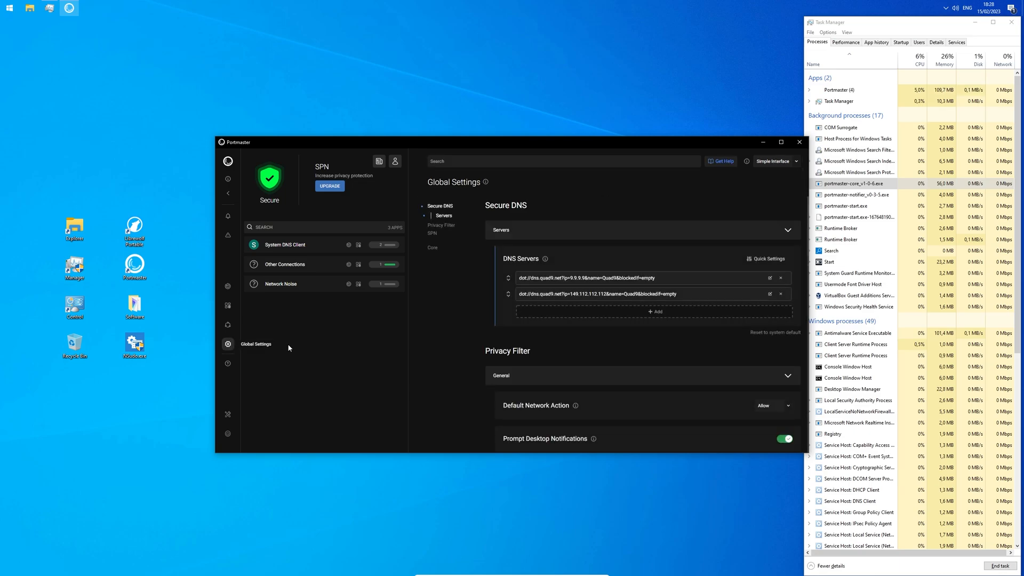
{"action": "left_click_drag", "start_coordinate": [502, 405], "coordinate": [571, 411]}
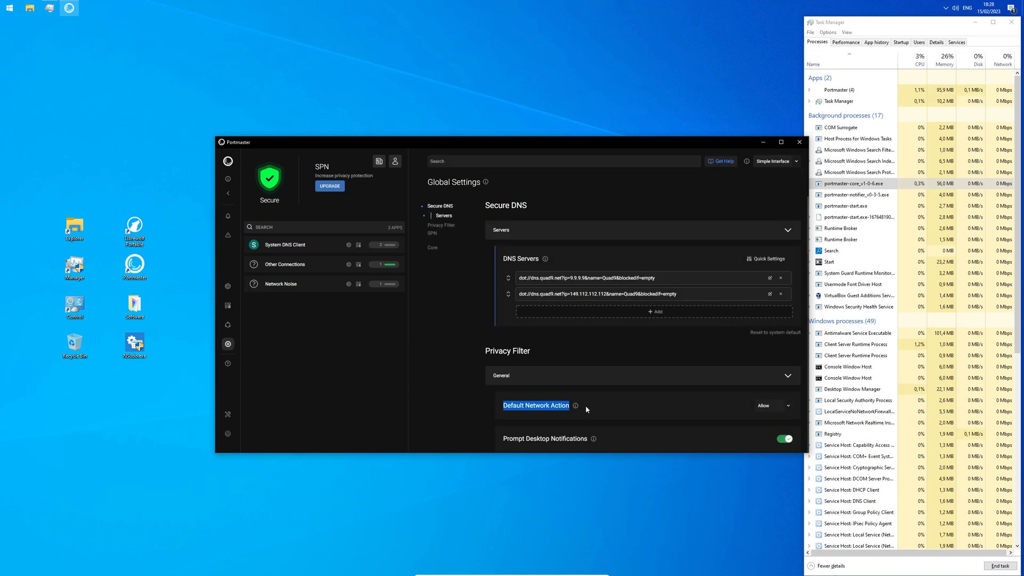
{"action": "left_click", "coordinate": [788, 407]}
{"action": "left_click", "coordinate": [783, 383]}
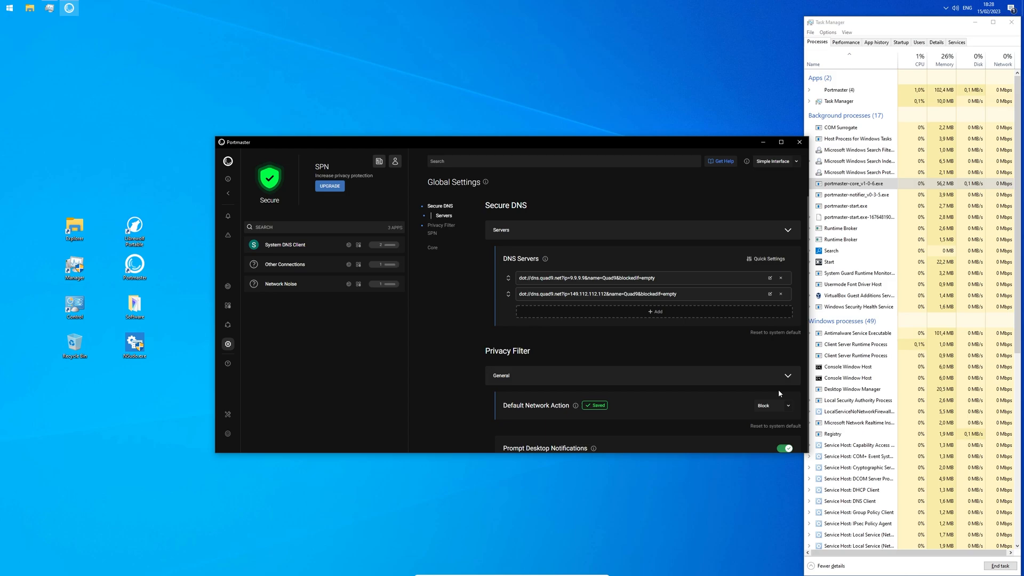
{"action": "scroll", "coordinate": [779, 389], "scroll_direction": "down", "scroll_amount": 10}
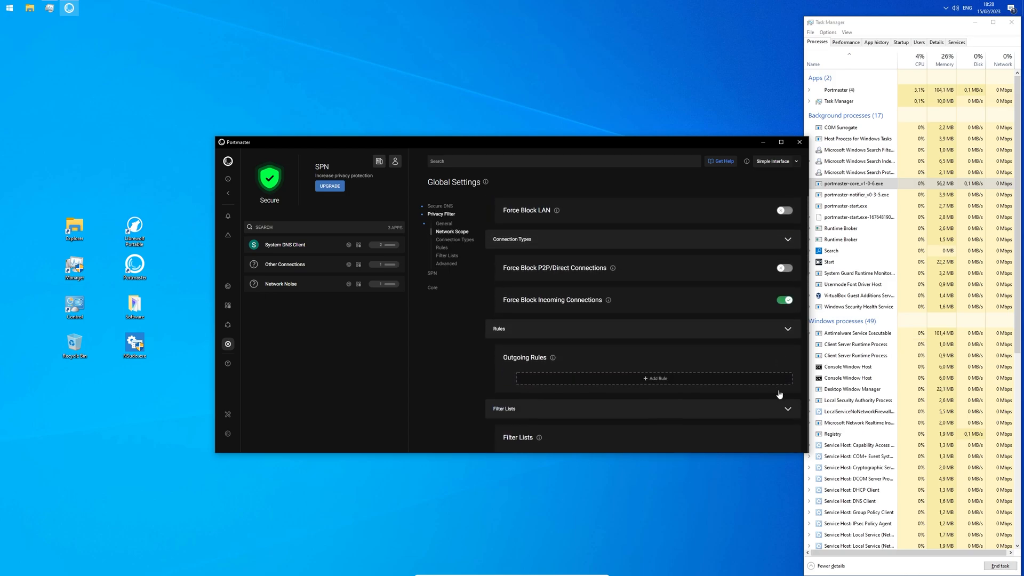
{"action": "scroll", "coordinate": [778, 394], "scroll_direction": "down", "scroll_amount": 5}
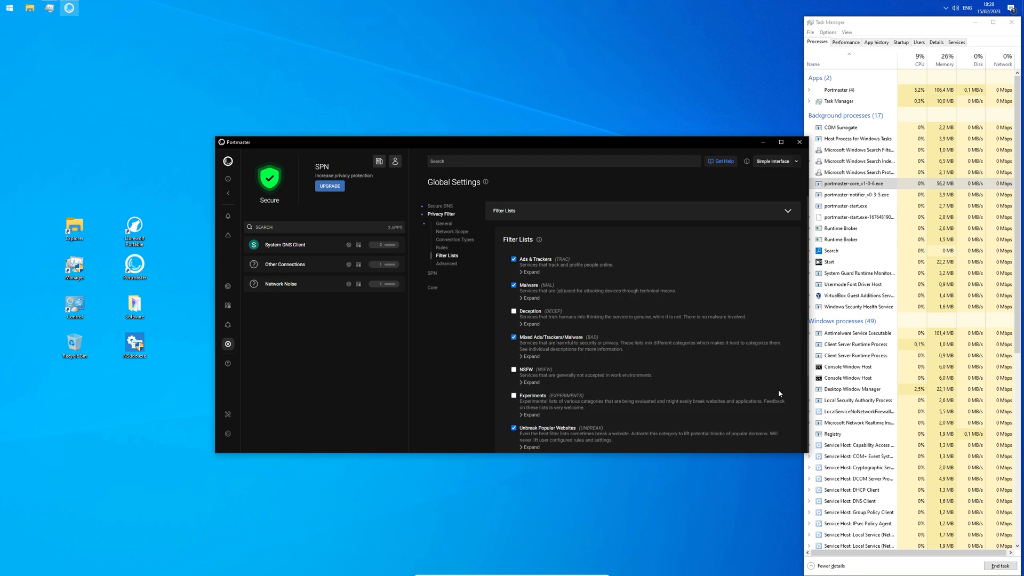
{"action": "scroll", "coordinate": [778, 393], "scroll_direction": "down", "scroll_amount": 1}
{"action": "scroll", "coordinate": [778, 393], "scroll_direction": "up", "scroll_amount": 1}
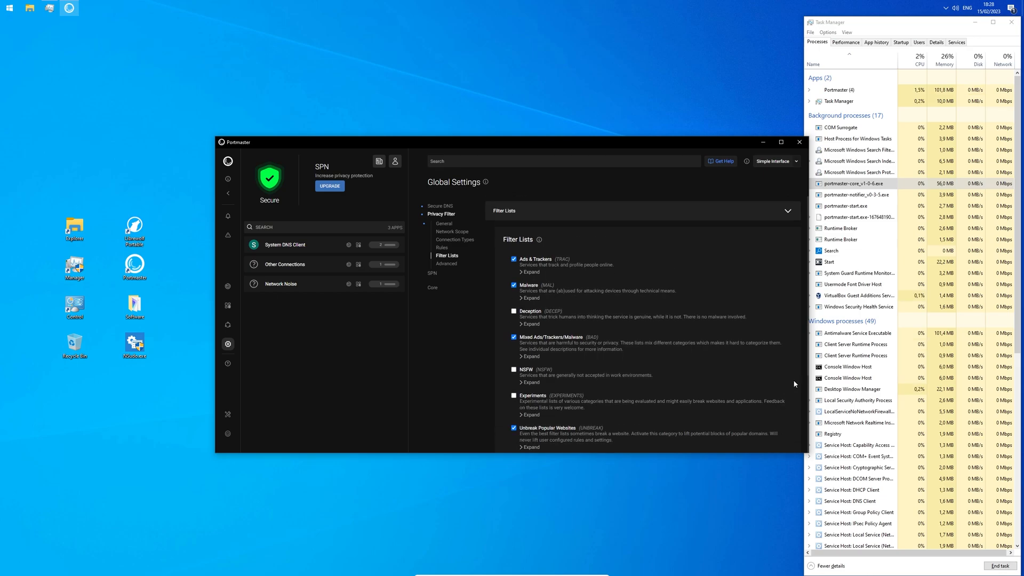
Step: Open System DNS Client's own settings and scroll down to its rules
{"action": "left_click", "coordinate": [324, 248]}
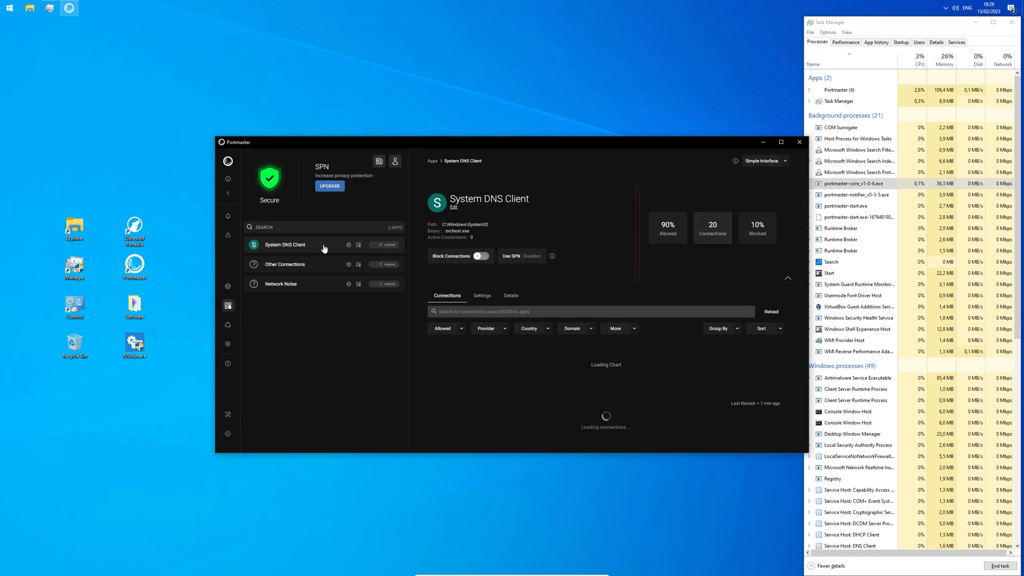
{"action": "left_click", "coordinate": [486, 300]}
{"action": "scroll", "coordinate": [626, 352], "scroll_direction": "down", "scroll_amount": 2}
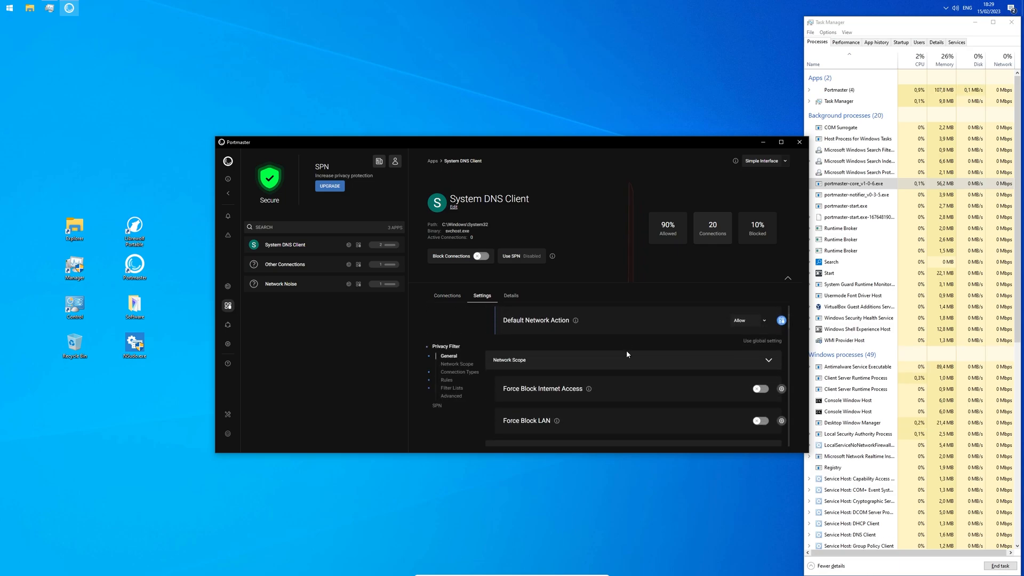
{"action": "scroll", "coordinate": [626, 350], "scroll_direction": "down", "scroll_amount": 10}
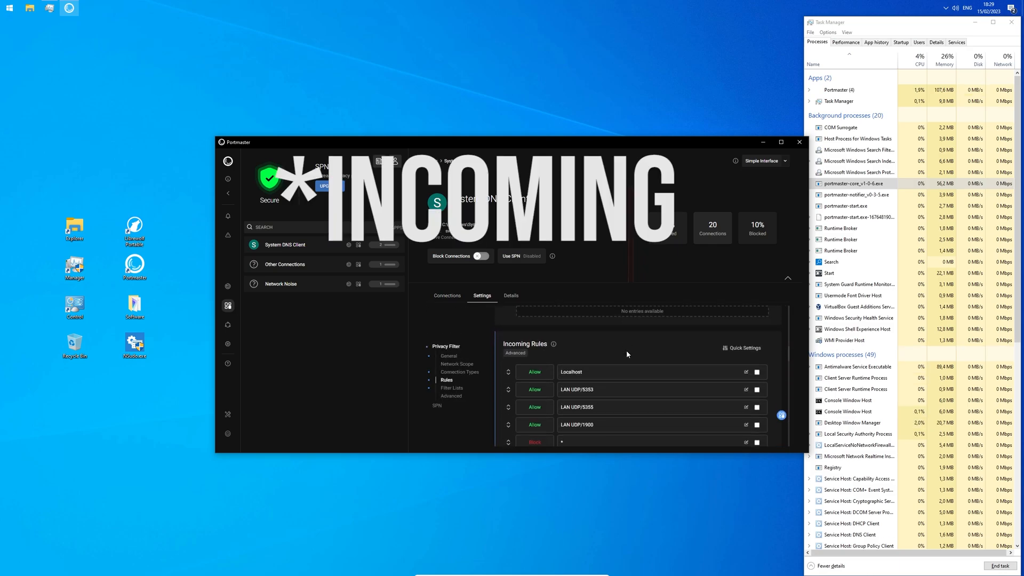
{"action": "left_click_drag", "start_coordinate": [626, 351], "coordinate": [503, 336]}
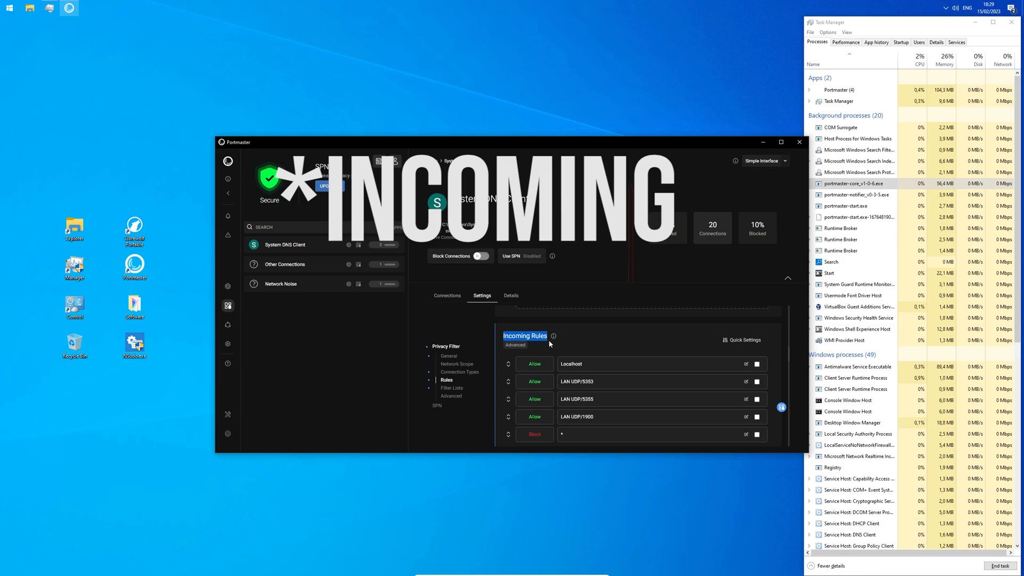
{"action": "scroll", "coordinate": [607, 368], "scroll_direction": "down", "scroll_amount": 1}
Step: Add Block rules for ctldl.windowsupdate.com, go.microsoft.com and services.gfe.nvidia.com
{"action": "left_click", "coordinate": [601, 416]}
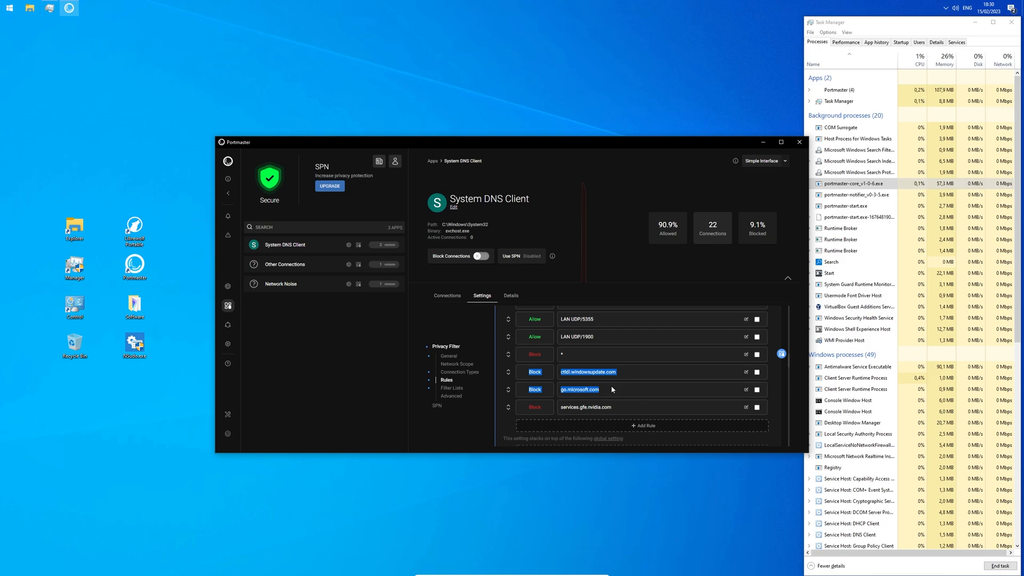
{"action": "left_click", "coordinate": [618, 406]}
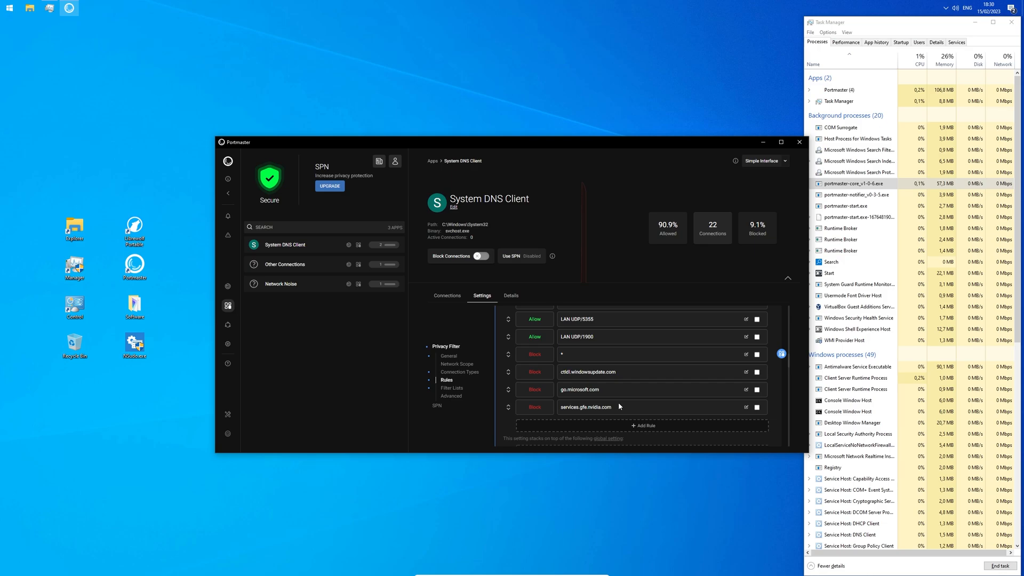
{"action": "left_click_drag", "start_coordinate": [619, 406], "coordinate": [528, 410]}
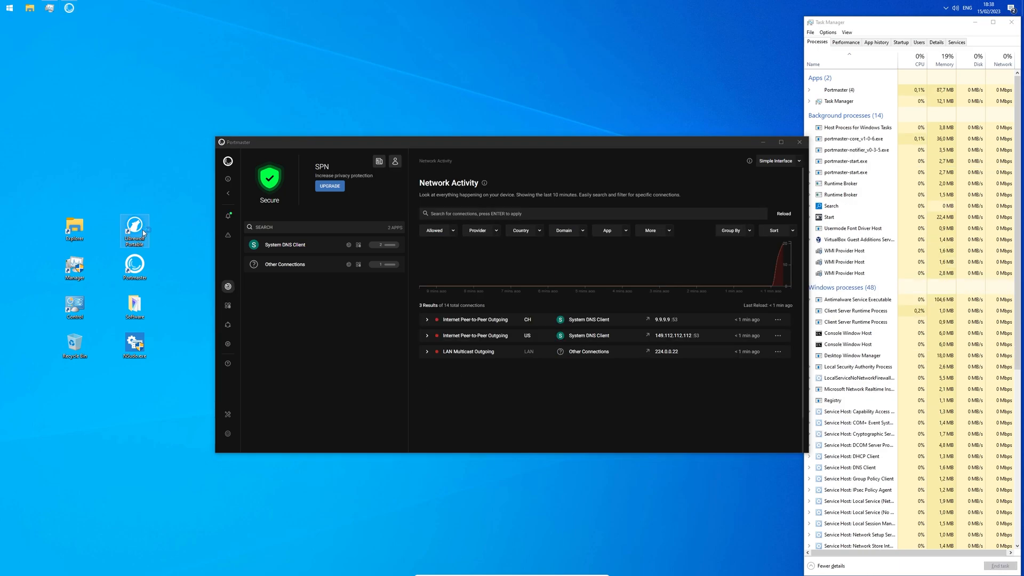
Step: Launch LibreWolf Portable and search 'test', which fails with Unable to connect
{"action": "double_click", "coordinate": [143, 230]}
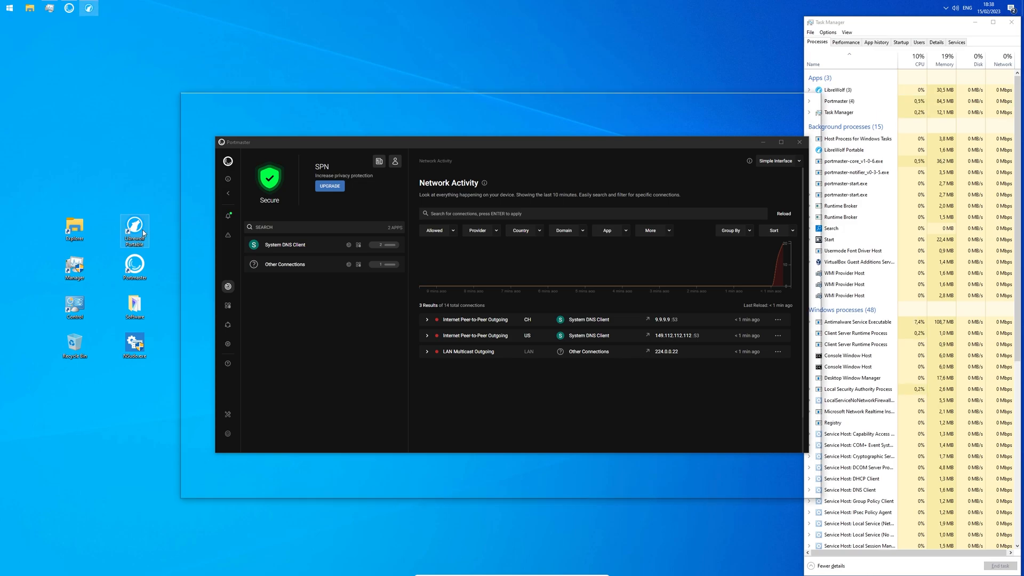
{"action": "type", "text": "test"}
{"action": "key", "text": "Return"}
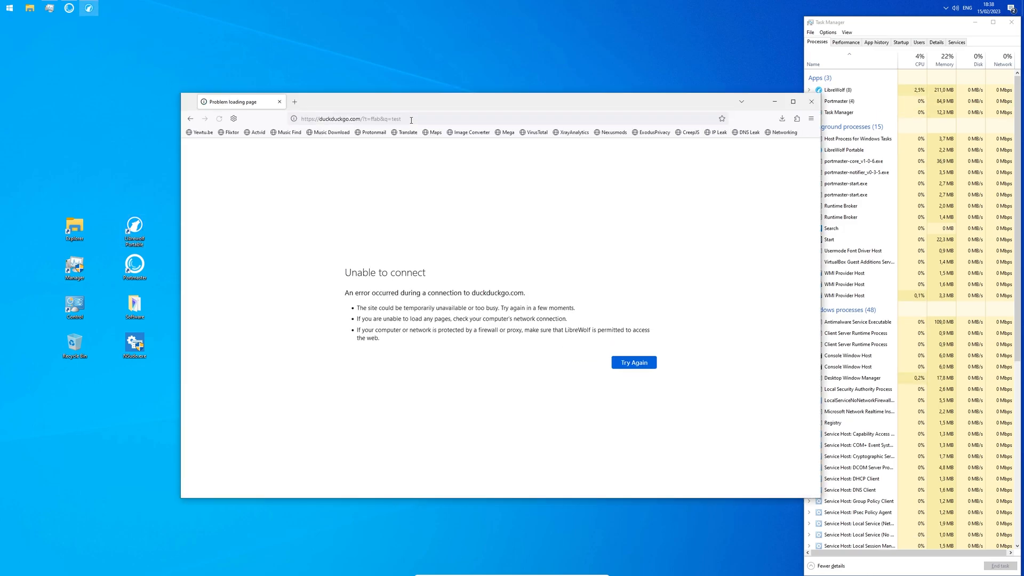
{"action": "left_click_drag", "start_coordinate": [427, 273], "coordinate": [340, 275]}
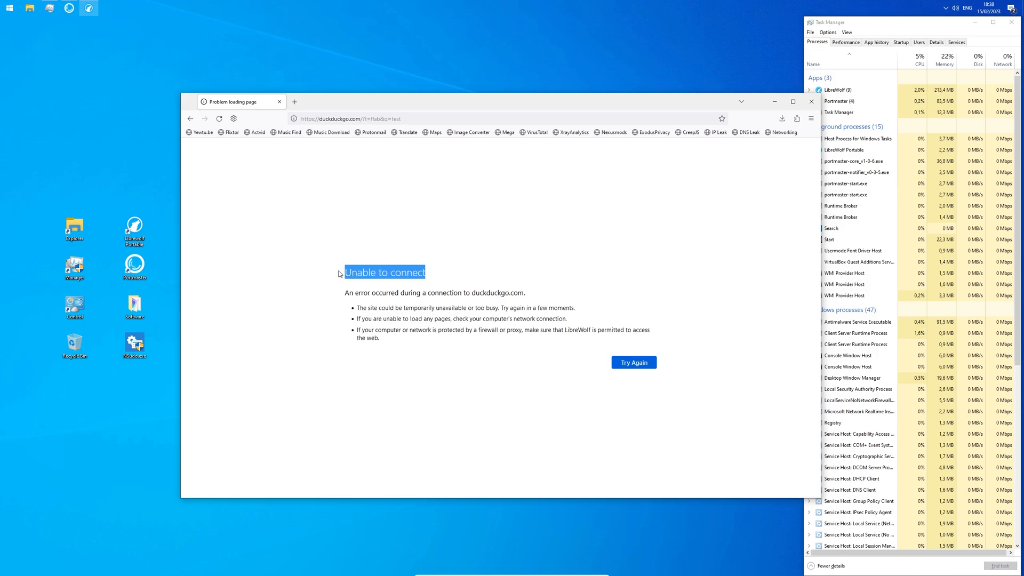
Step: Turn off Block Connections for LibreWolf in Portmaster and reload the search page
{"action": "left_click", "coordinate": [69, 8]}
{"action": "left_click", "coordinate": [311, 249]}
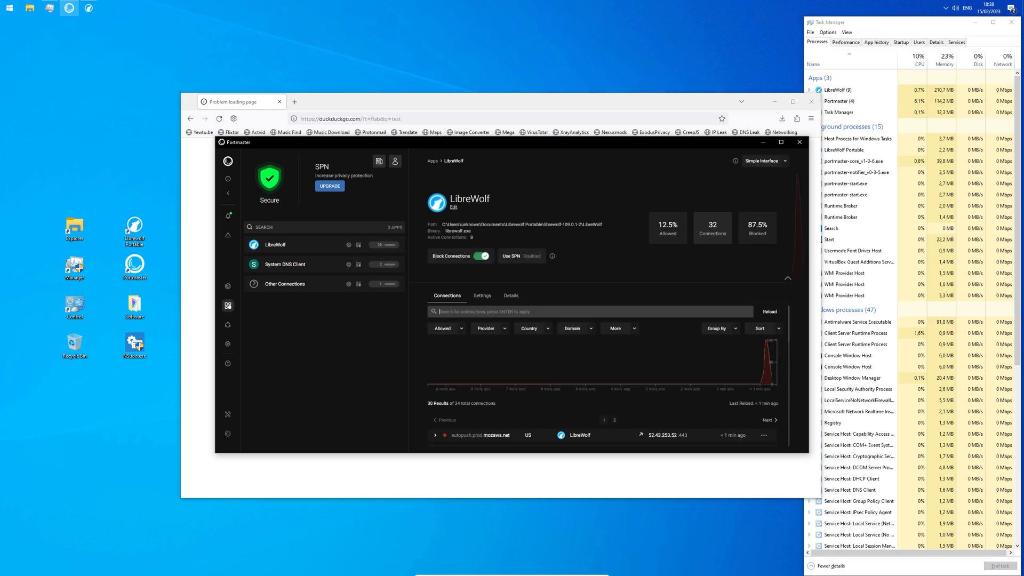
{"action": "left_click", "coordinate": [482, 258]}
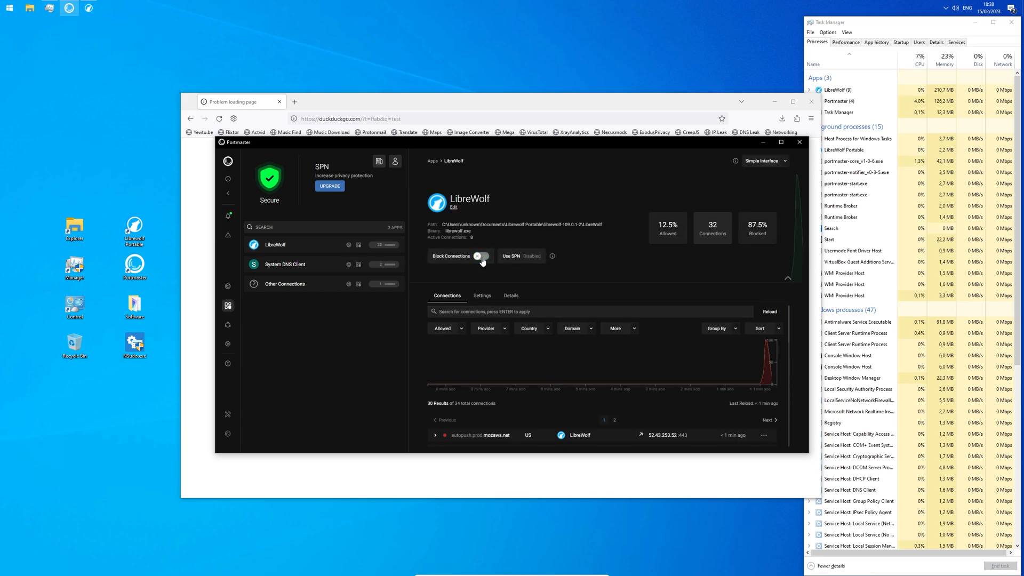
{"action": "left_click", "coordinate": [219, 119]}
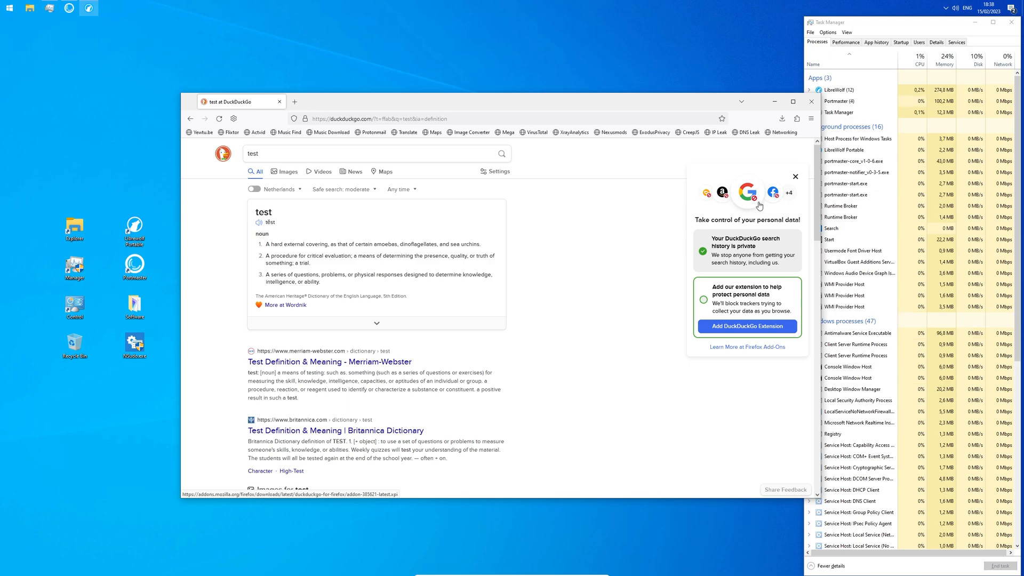
Step: Add Brave Search and make it LibreWolf's default search engine
{"action": "left_click", "coordinate": [545, 198]}
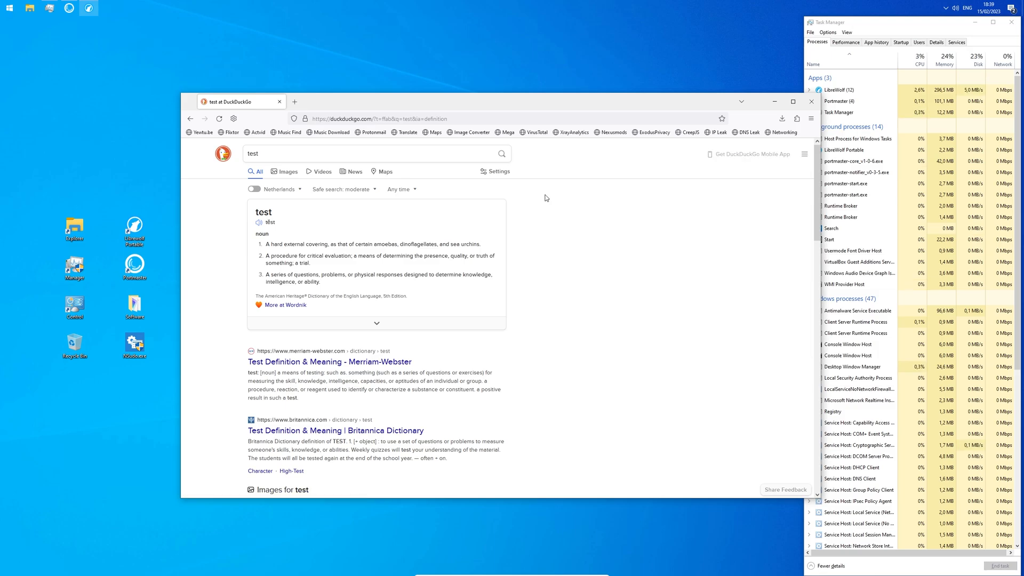
{"action": "left_click", "coordinate": [811, 120]}
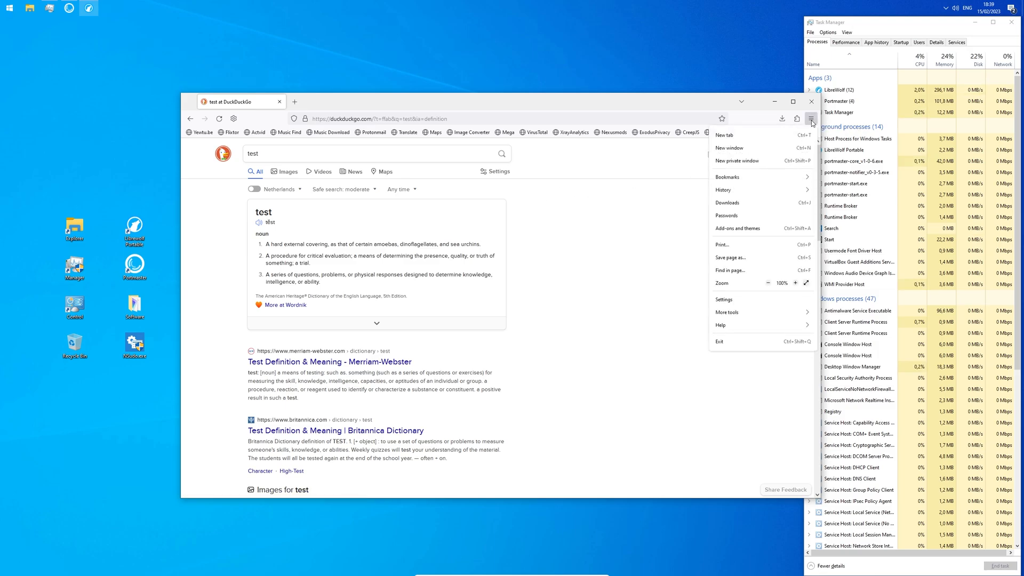
{"action": "left_click", "coordinate": [749, 301]}
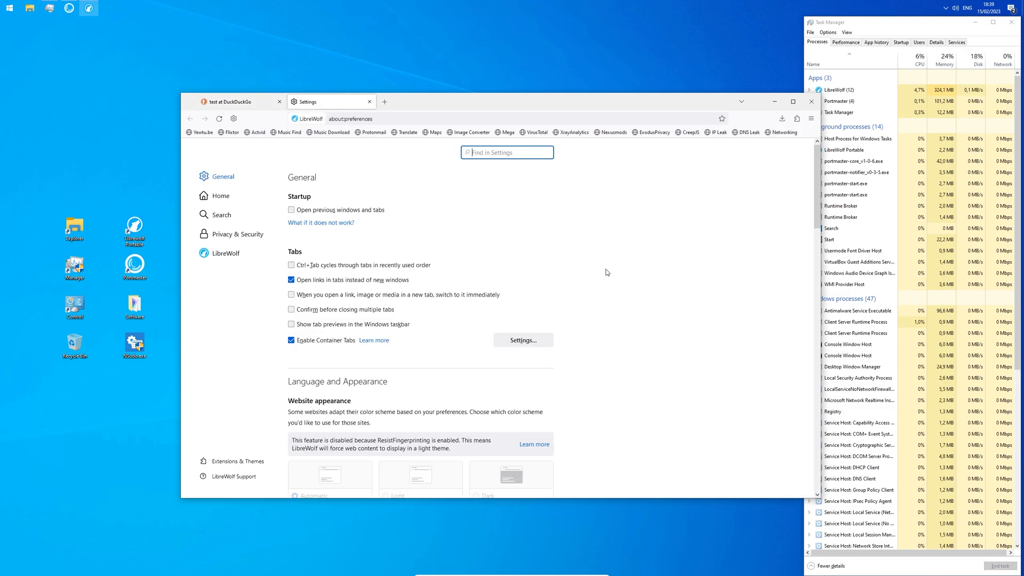
{"action": "left_click", "coordinate": [253, 216]}
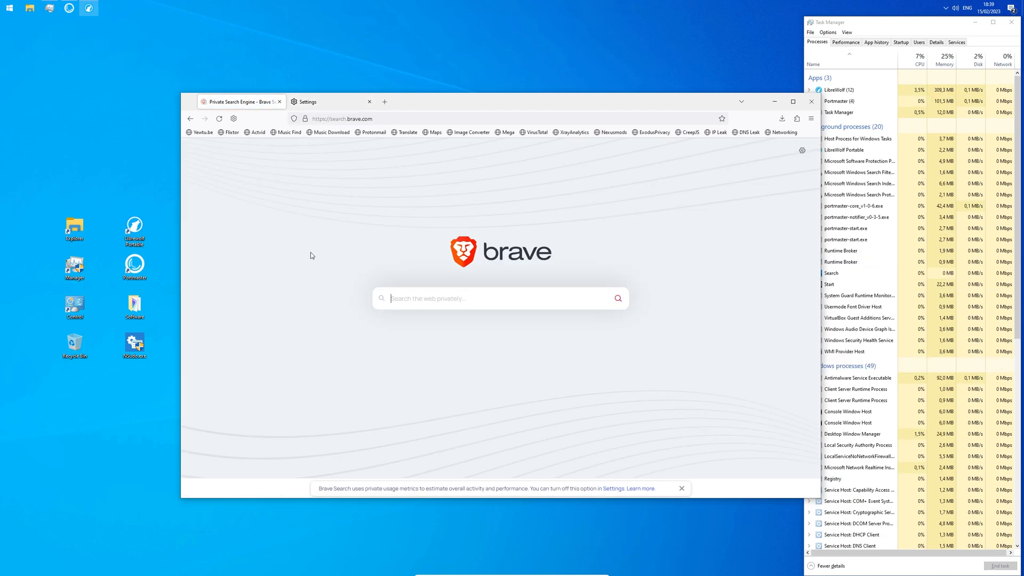
{"action": "right_click", "coordinate": [389, 117]}
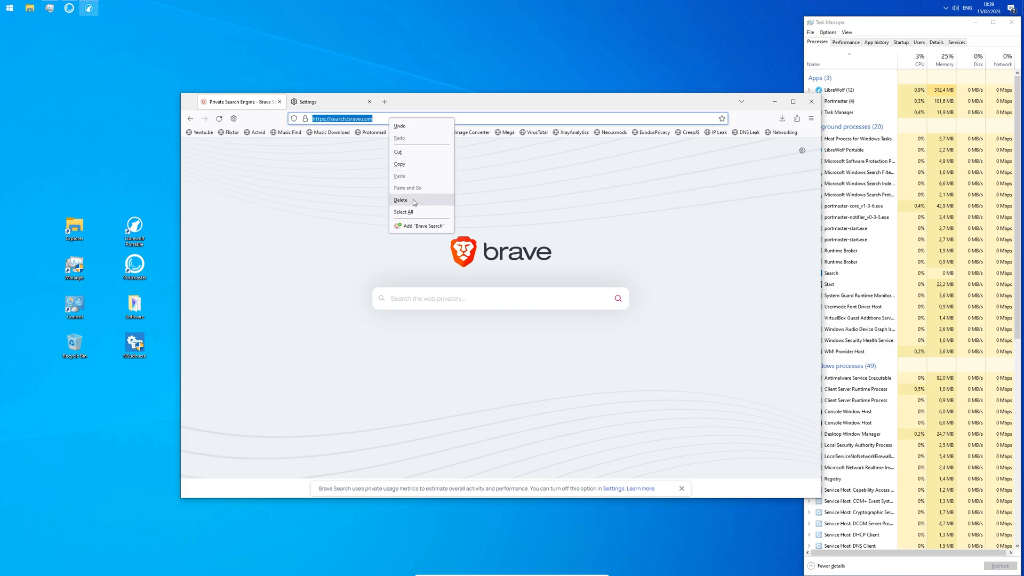
{"action": "left_click", "coordinate": [425, 229]}
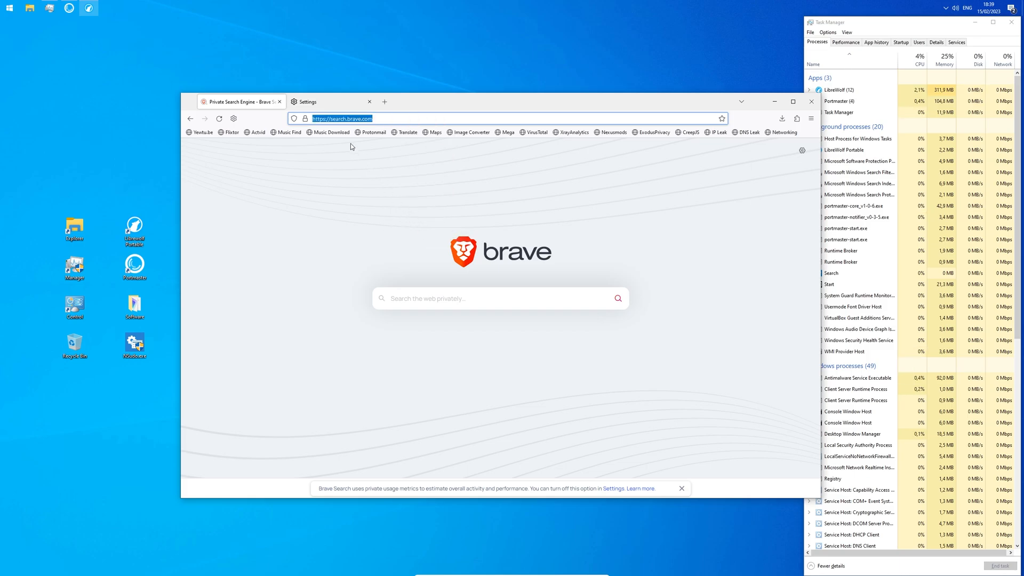
{"action": "left_click", "coordinate": [322, 102]}
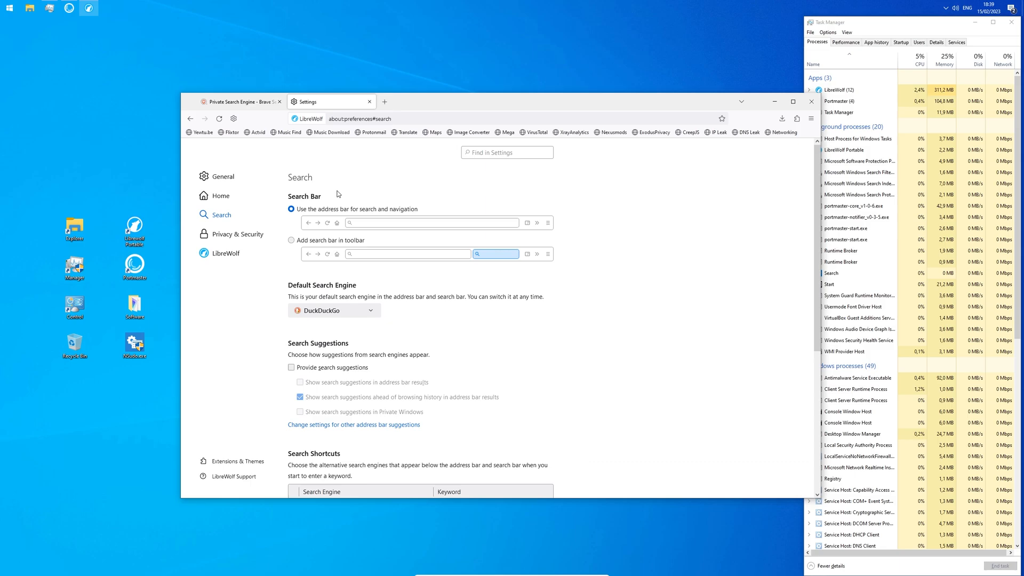
{"action": "left_click", "coordinate": [335, 311]}
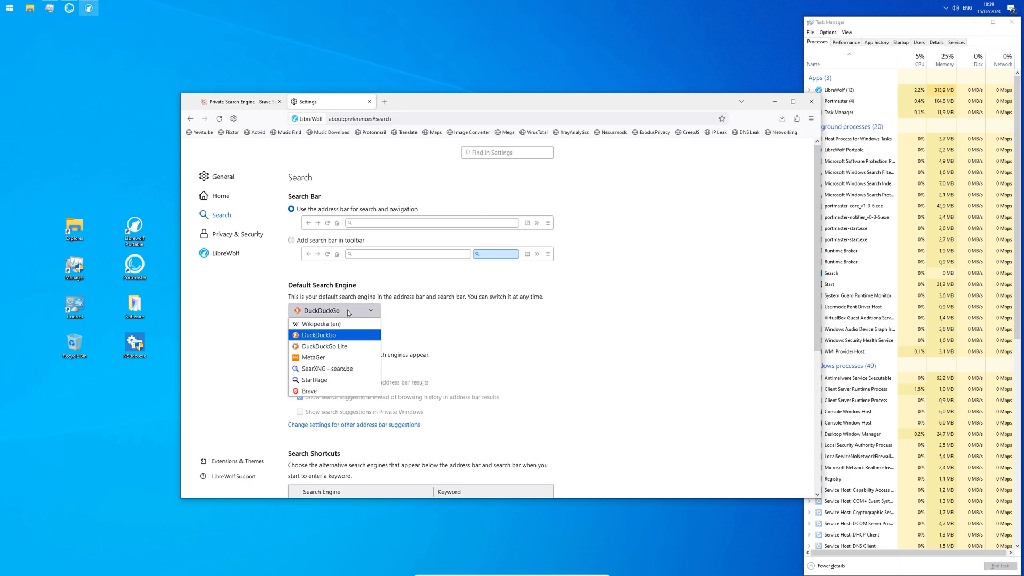
{"action": "left_click", "coordinate": [341, 392]}
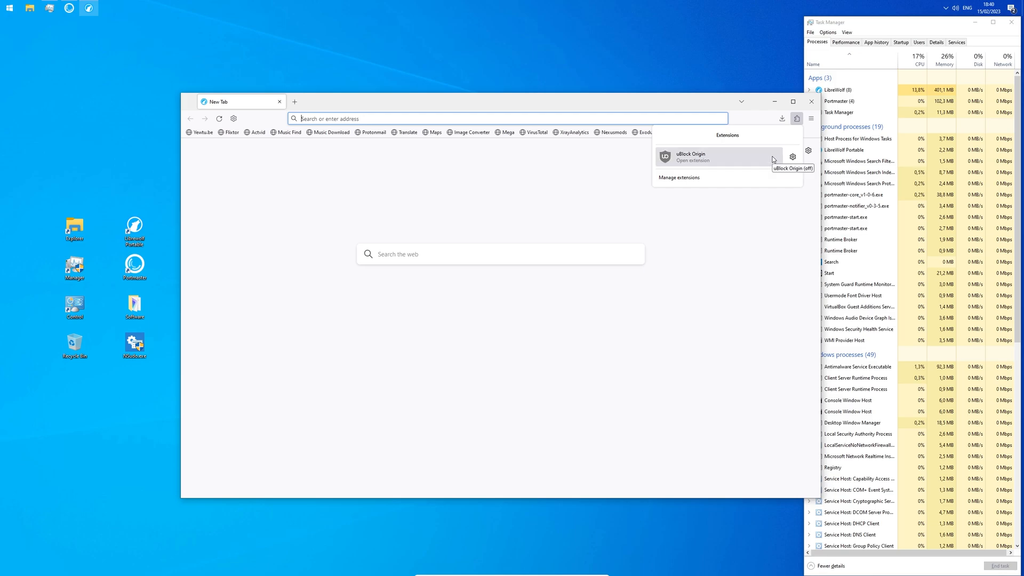
Step: Pin uBlock Origin to the toolbar, check its panel, and close LibreWolf
{"action": "right_click", "coordinate": [772, 156]}
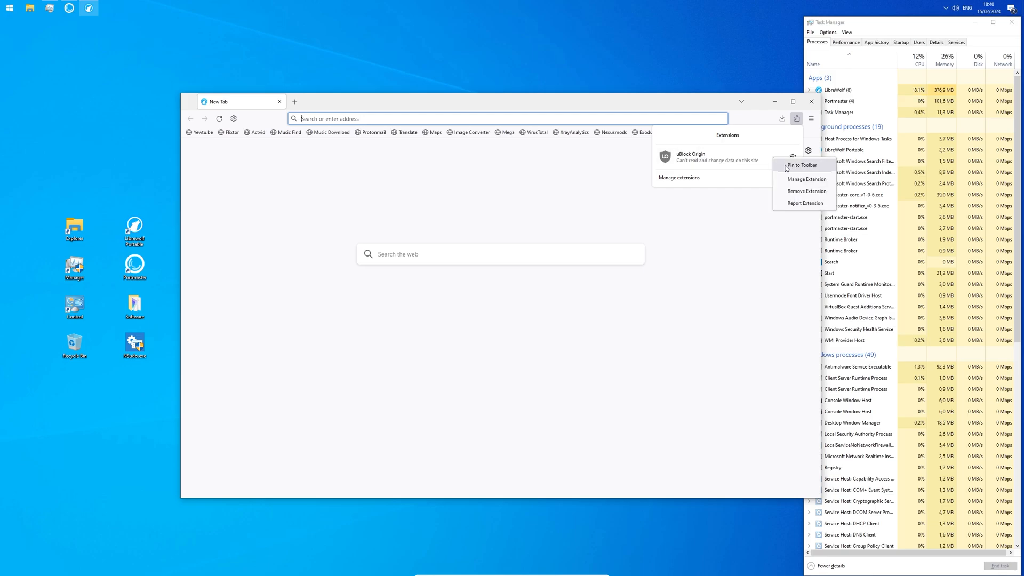
{"action": "left_click", "coordinate": [785, 165]}
{"action": "left_click", "coordinate": [783, 119]}
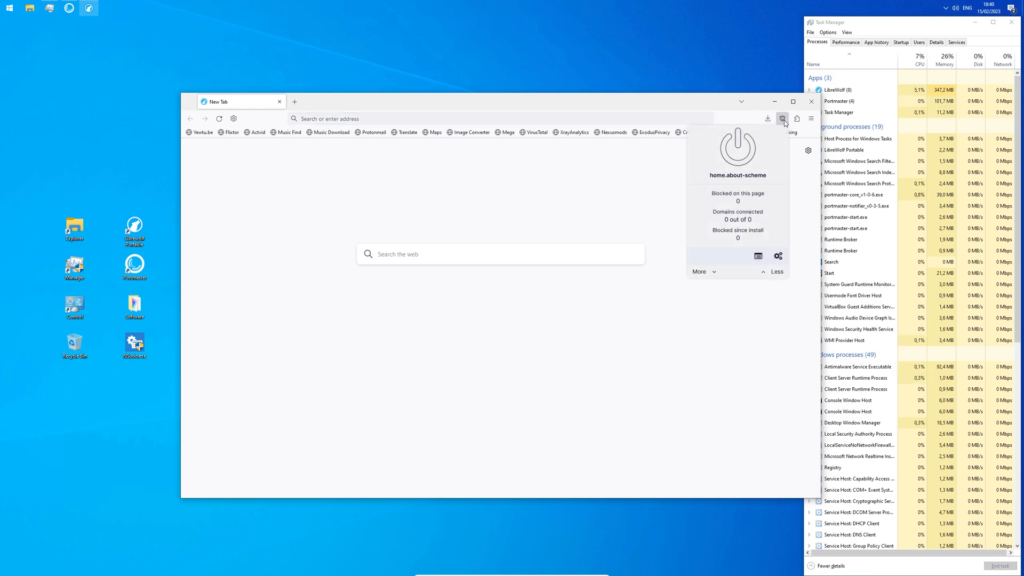
{"action": "left_click", "coordinate": [813, 102]}
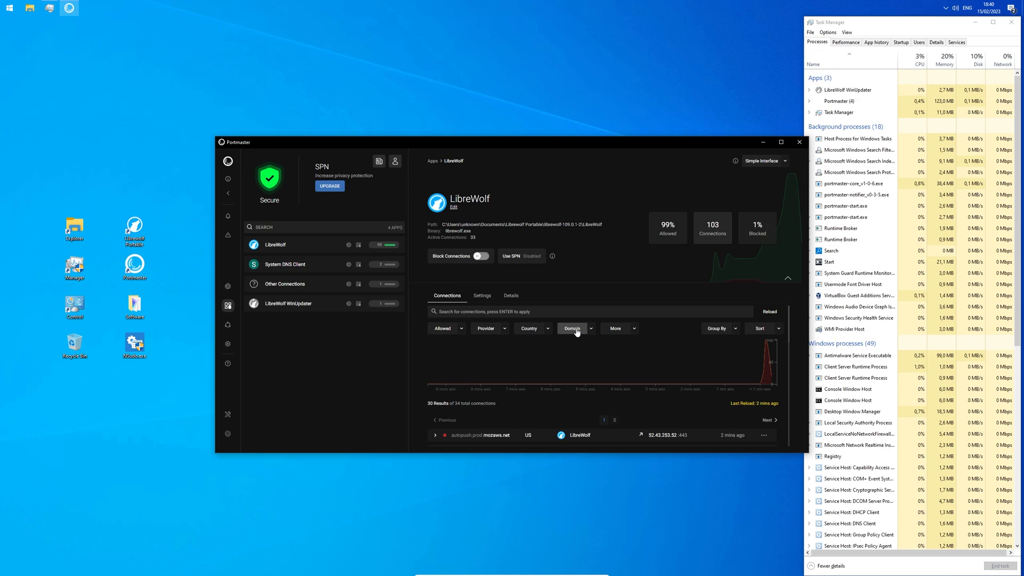
Step: Turn off Block Connections for LibreWolf WinUpdater in Portmaster
{"action": "left_click", "coordinate": [323, 308]}
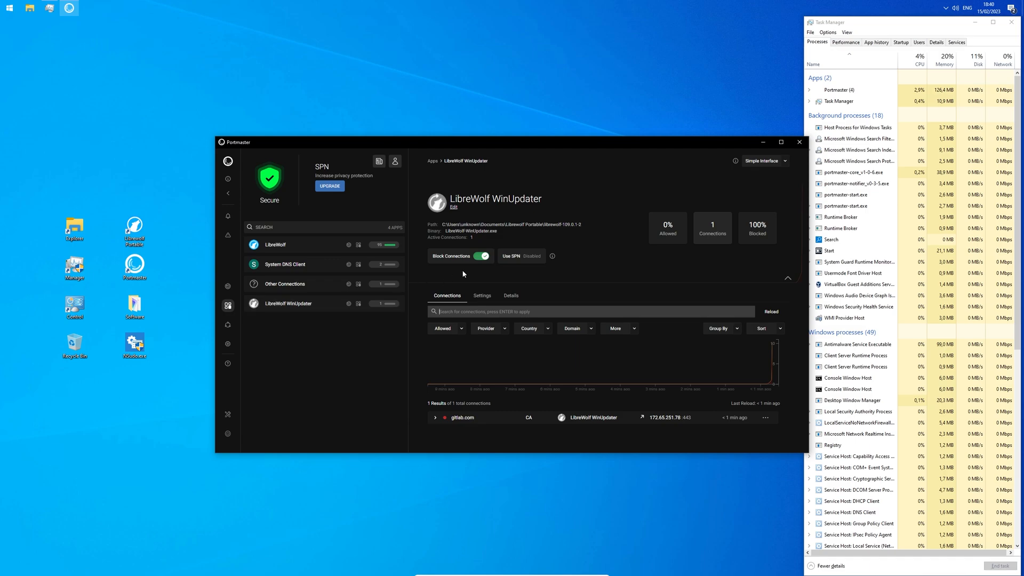
{"action": "left_click", "coordinate": [480, 262]}
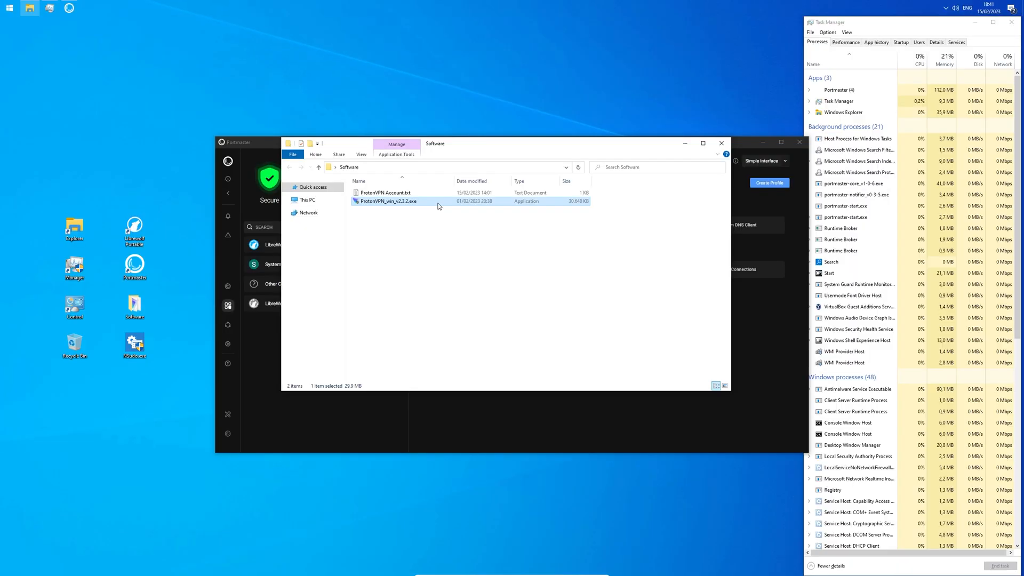
Step: Run ProtonVPN_win_v2.3.2.exe, allow it in Portmaster, and install without the WebView2 Runtime
{"action": "right_click", "coordinate": [443, 201]}
{"action": "left_click", "coordinate": [463, 219]}
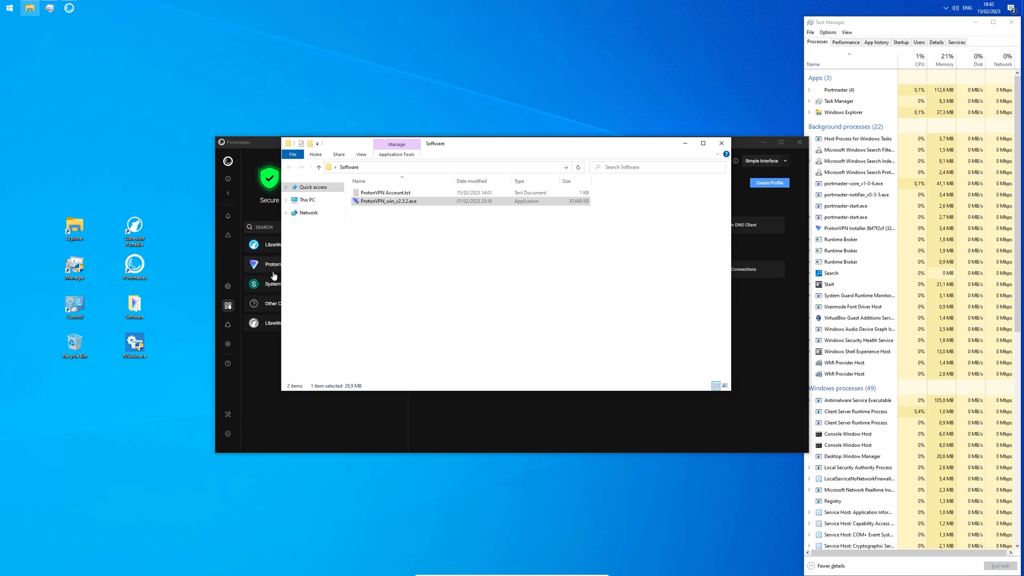
{"action": "left_click", "coordinate": [274, 273]}
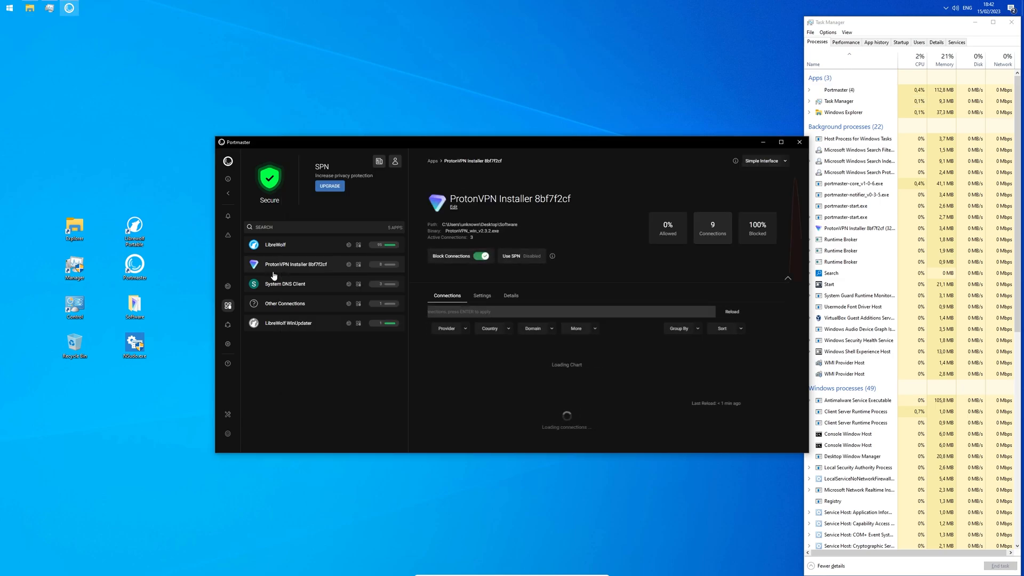
{"action": "left_click", "coordinate": [483, 259]}
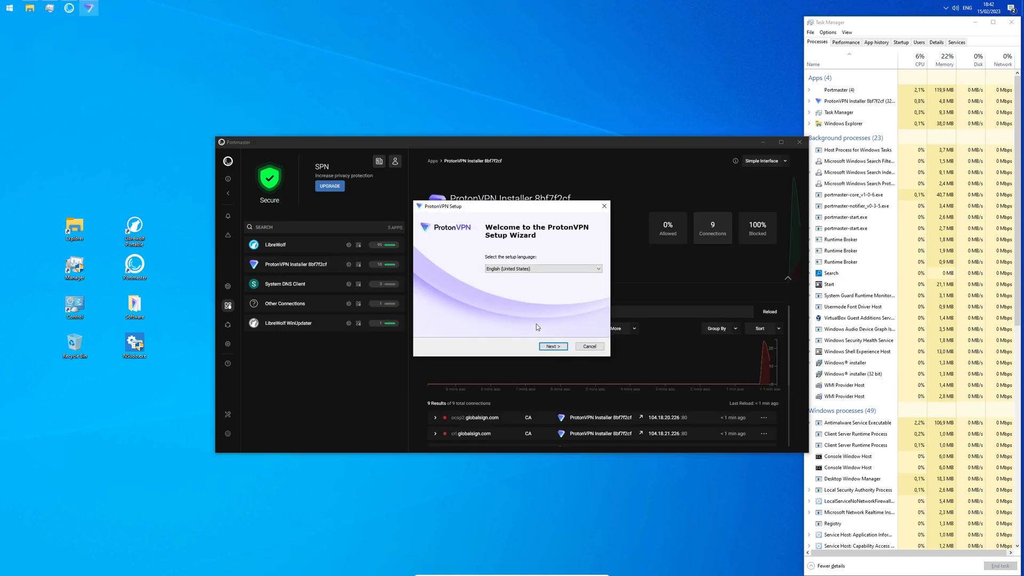
{"action": "left_click", "coordinate": [555, 347]}
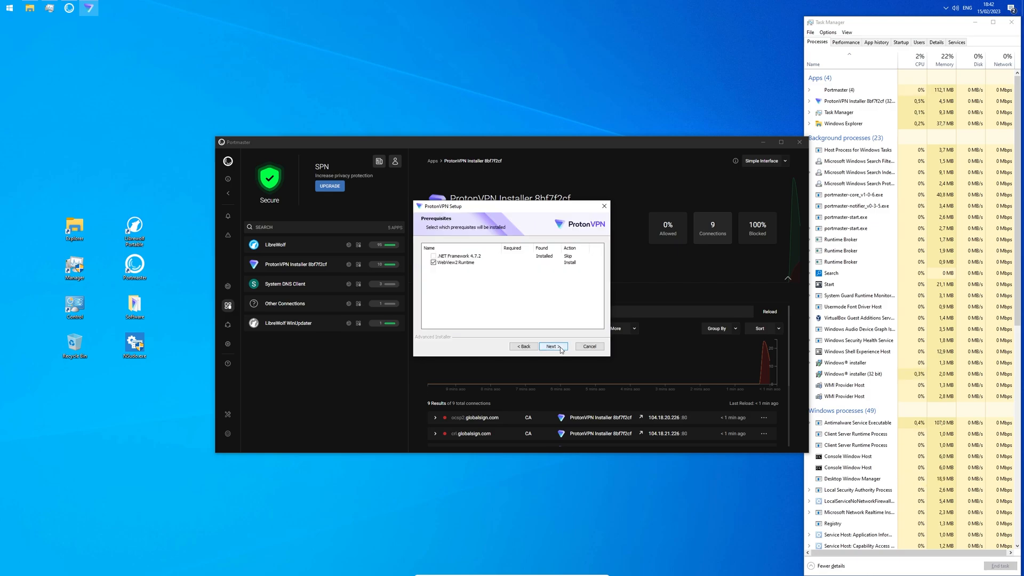
{"action": "left_click", "coordinate": [433, 263]}
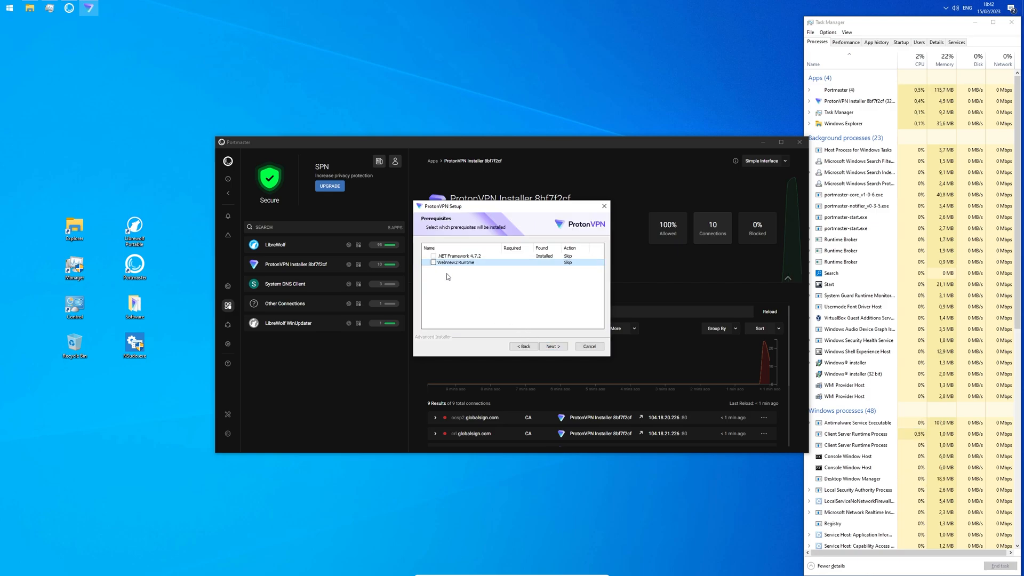
{"action": "left_click", "coordinate": [544, 347]}
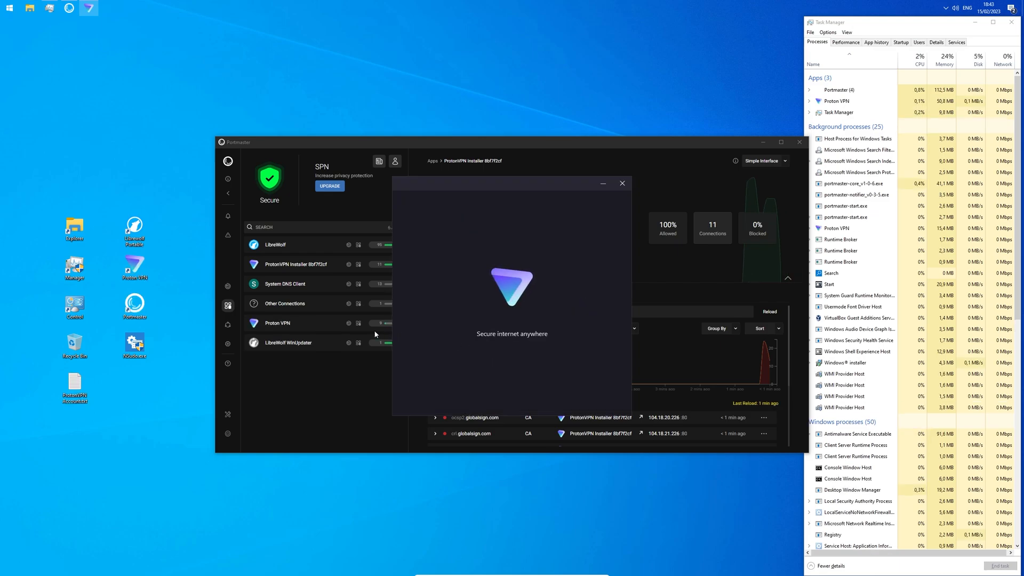
Step: Unblock Proton VPN and the Proton VPN service in Portmaster, then view the OpenVPN Daemon
{"action": "left_click", "coordinate": [325, 328]}
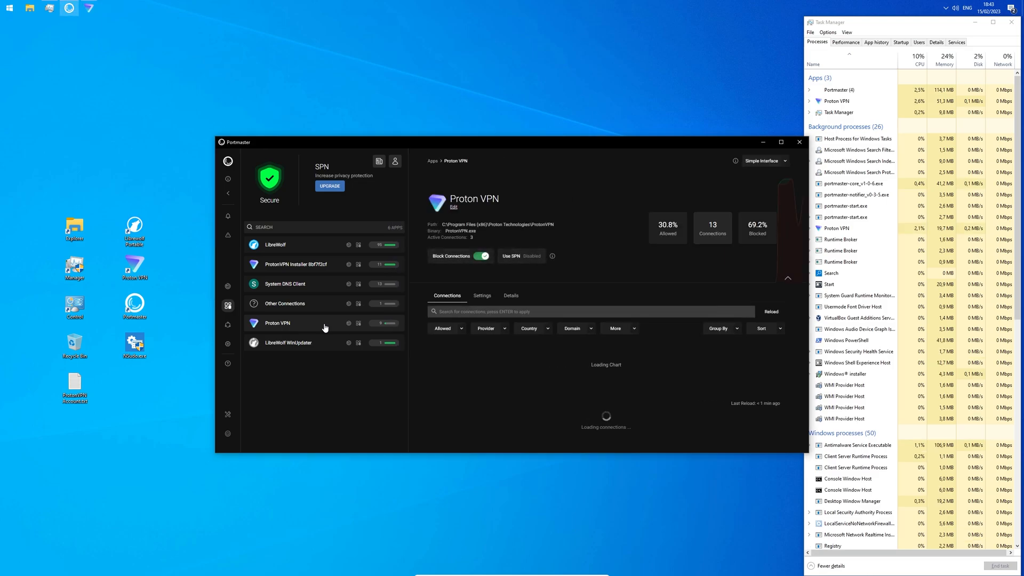
{"action": "left_click", "coordinate": [481, 257]}
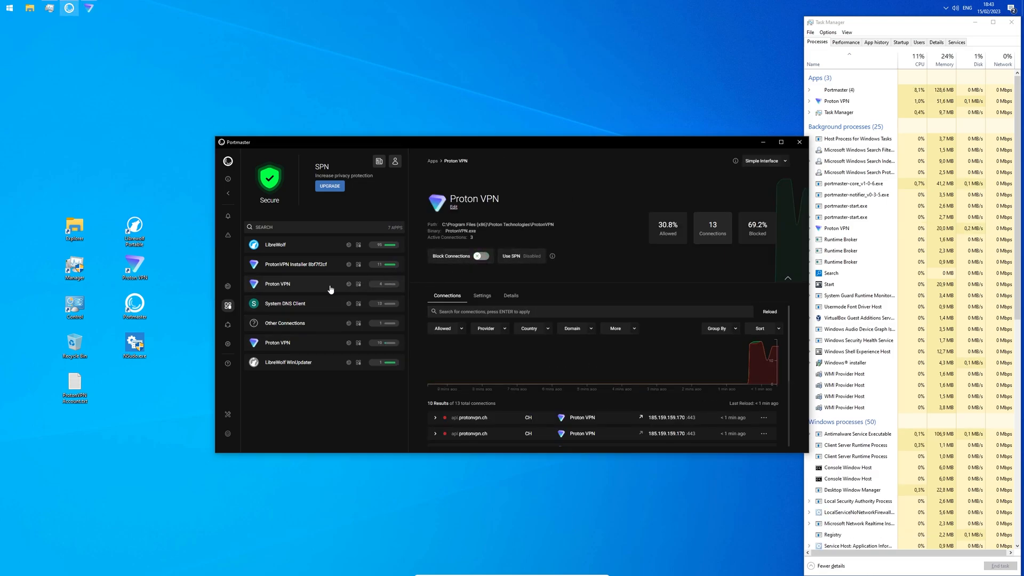
{"action": "left_click", "coordinate": [331, 290]}
{"action": "left_click", "coordinate": [481, 256]}
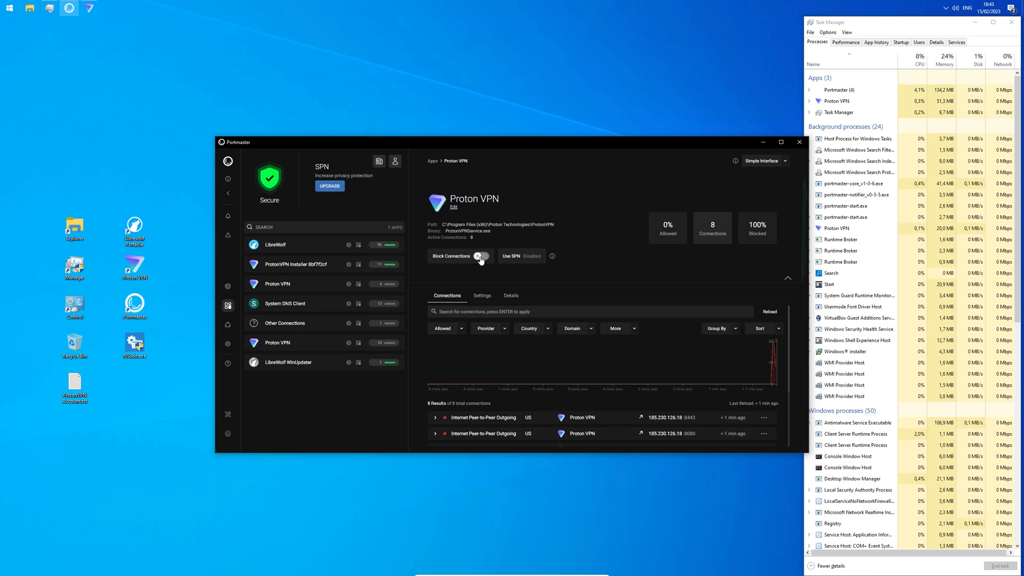
{"action": "left_click", "coordinate": [330, 263]}
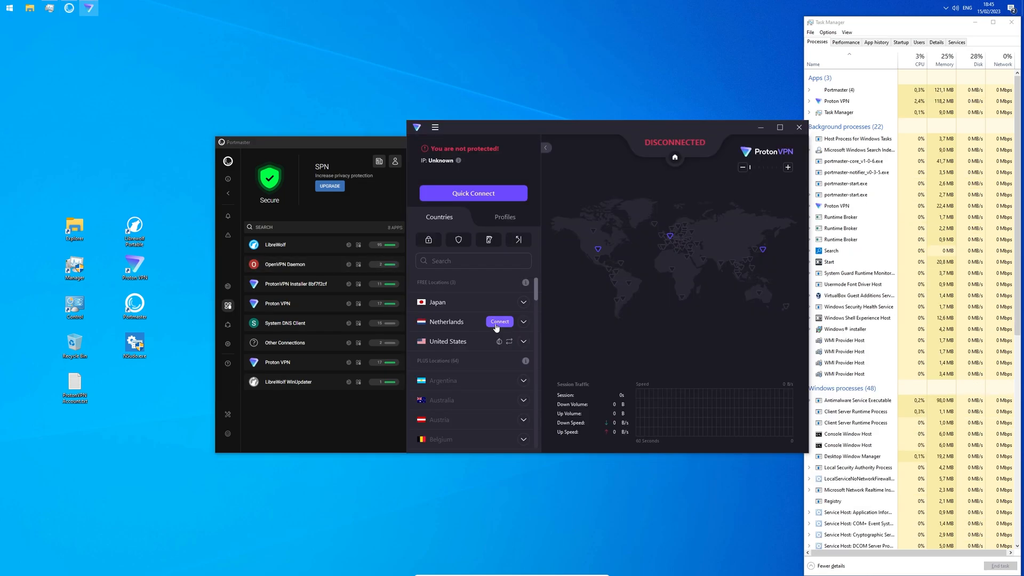
Step: Connect Proton VPN to a free Netherlands server and launch LibreWolf Portable
{"action": "left_click", "coordinate": [499, 322]}
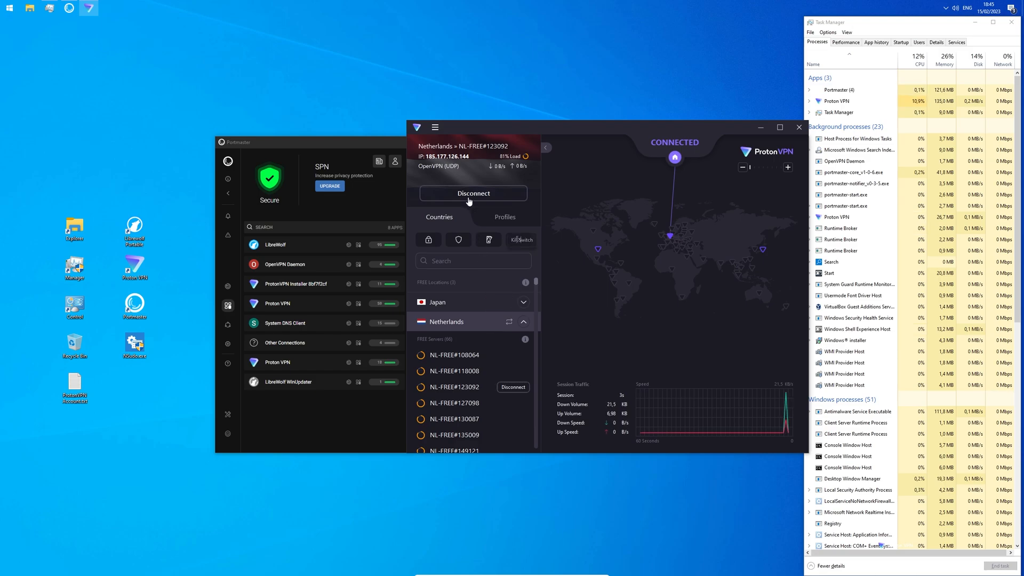
{"action": "double_click", "coordinate": [140, 227]}
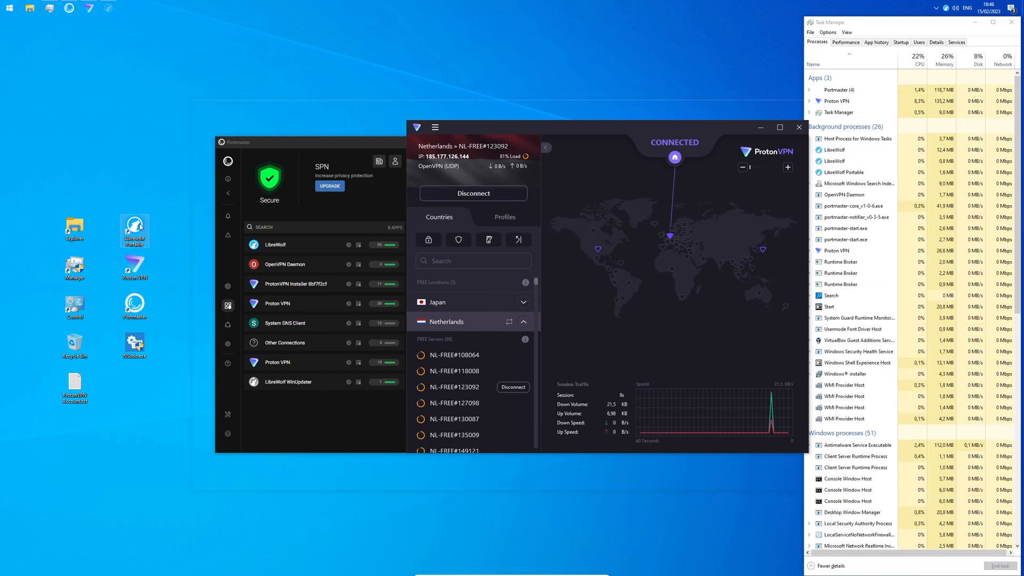
Step: Run the ipleak.net and dnsleaktest.com checks, then show Proton VPN's protocol choices
{"action": "left_click", "coordinate": [326, 102]}
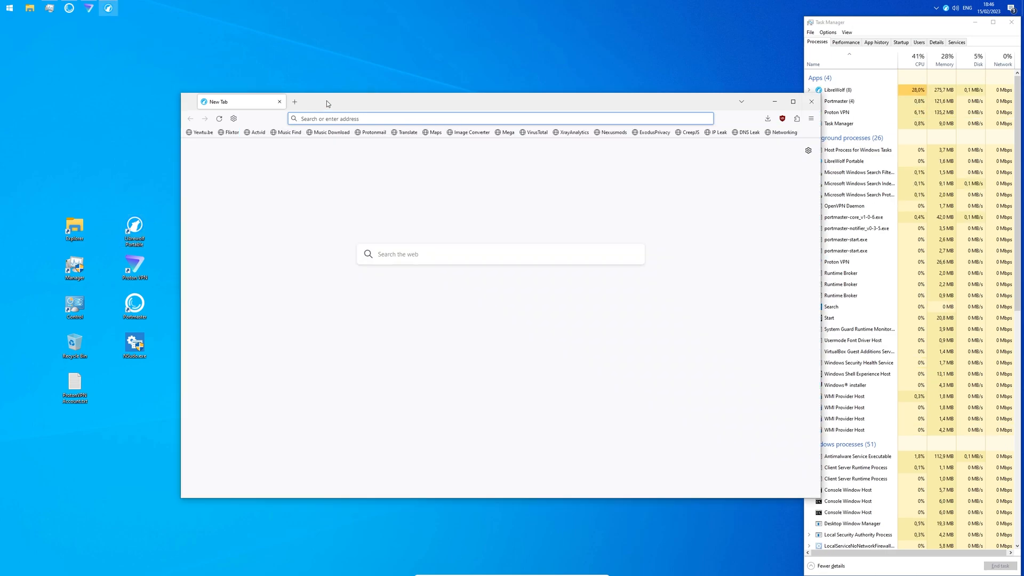
{"action": "left_click", "coordinate": [716, 132]}
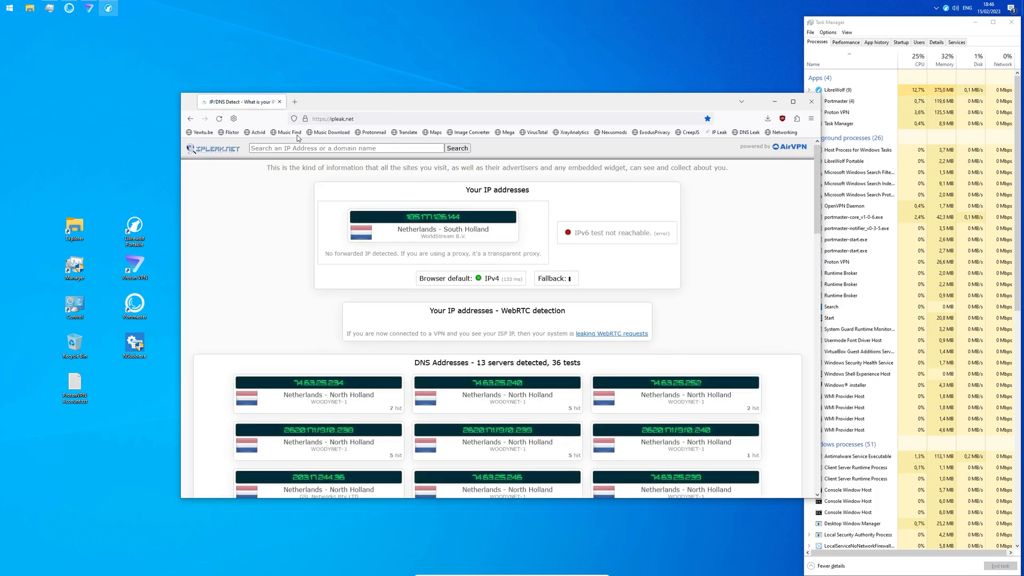
{"action": "middle_click", "coordinate": [746, 133]}
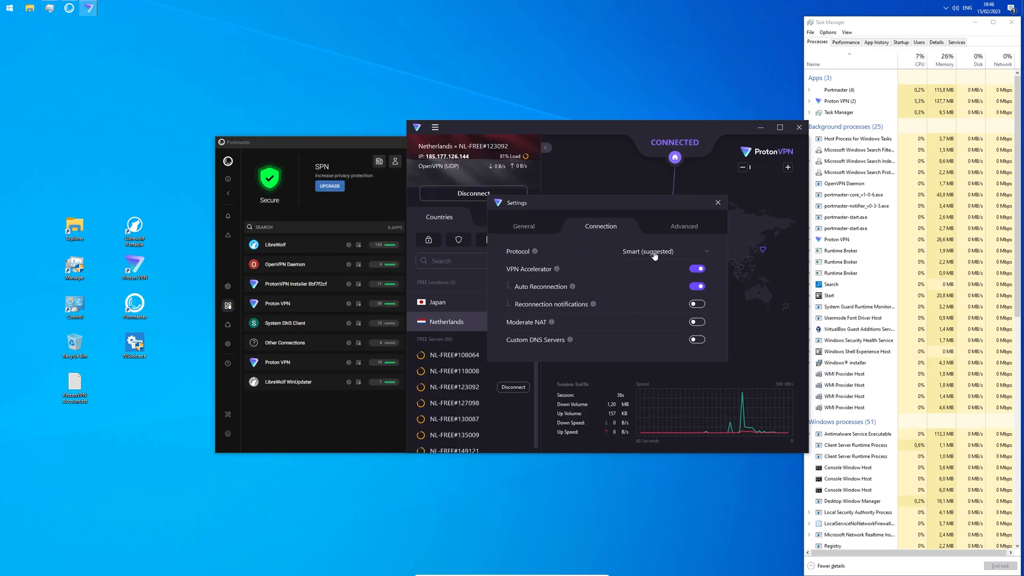
{"action": "left_click", "coordinate": [655, 254]}
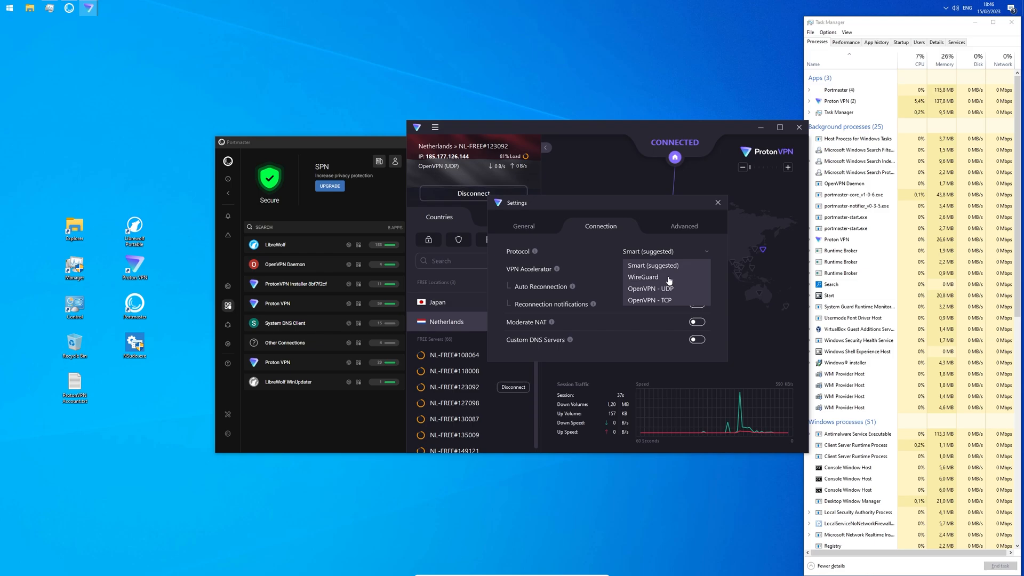
Step: Switch Proton VPN's protocol to OpenVPN TCP, then WireGuard, reconnecting each time
{"action": "left_click", "coordinate": [673, 302]}
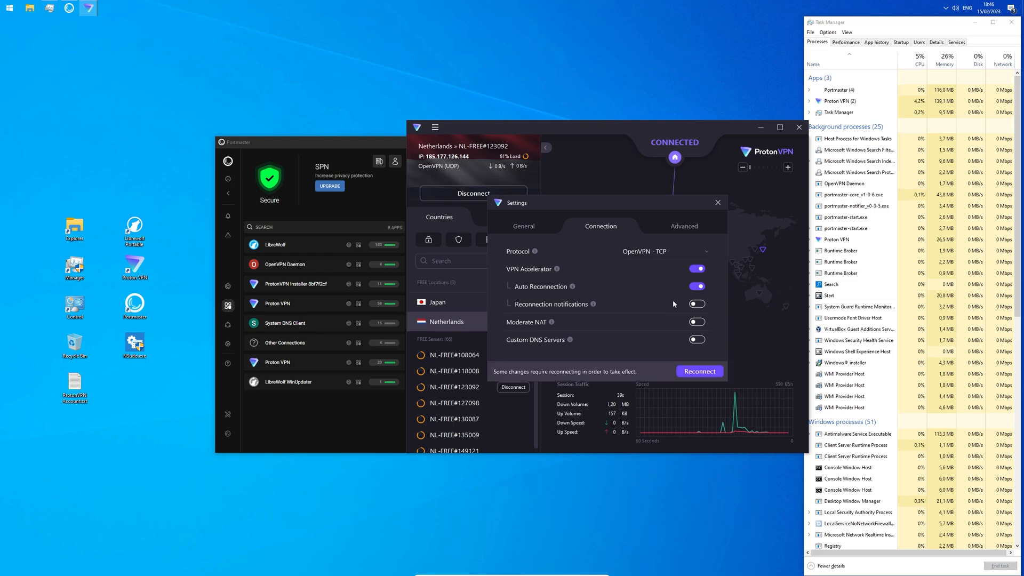
{"action": "left_click", "coordinate": [696, 372]}
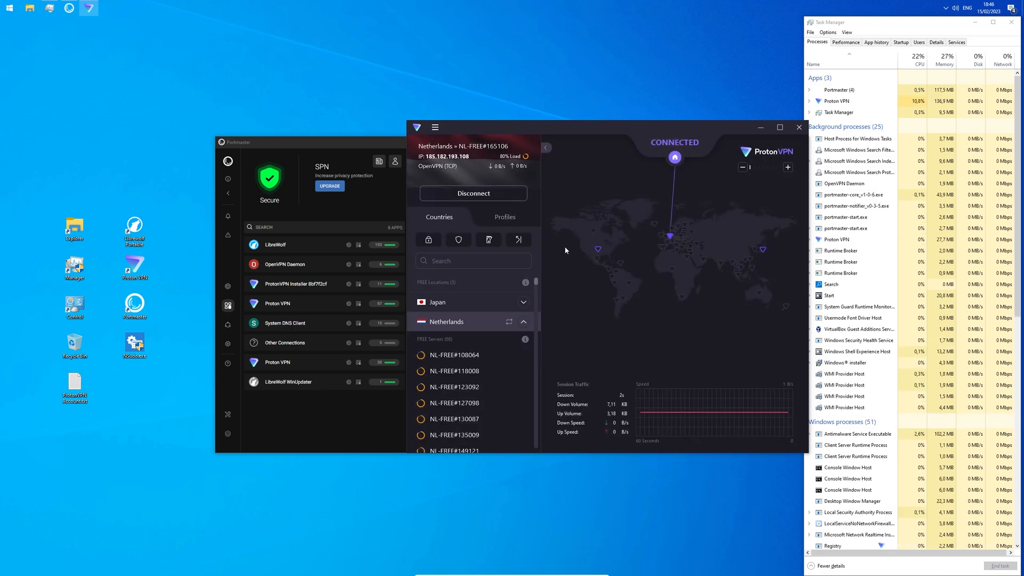
{"action": "left_click", "coordinate": [462, 170]}
{"action": "left_click", "coordinate": [672, 260]}
{"action": "left_click", "coordinate": [669, 288]}
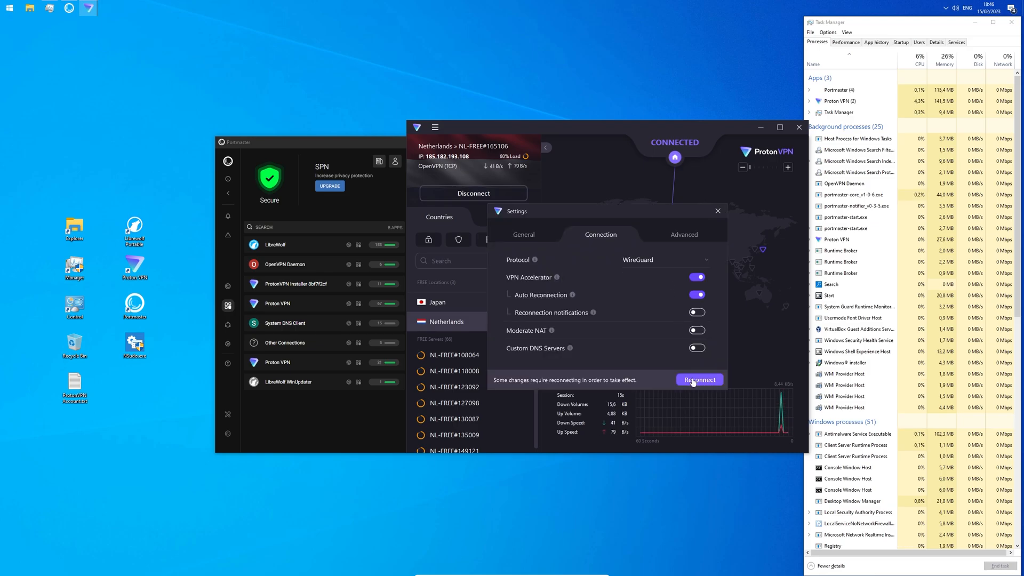
{"action": "left_click", "coordinate": [698, 380]}
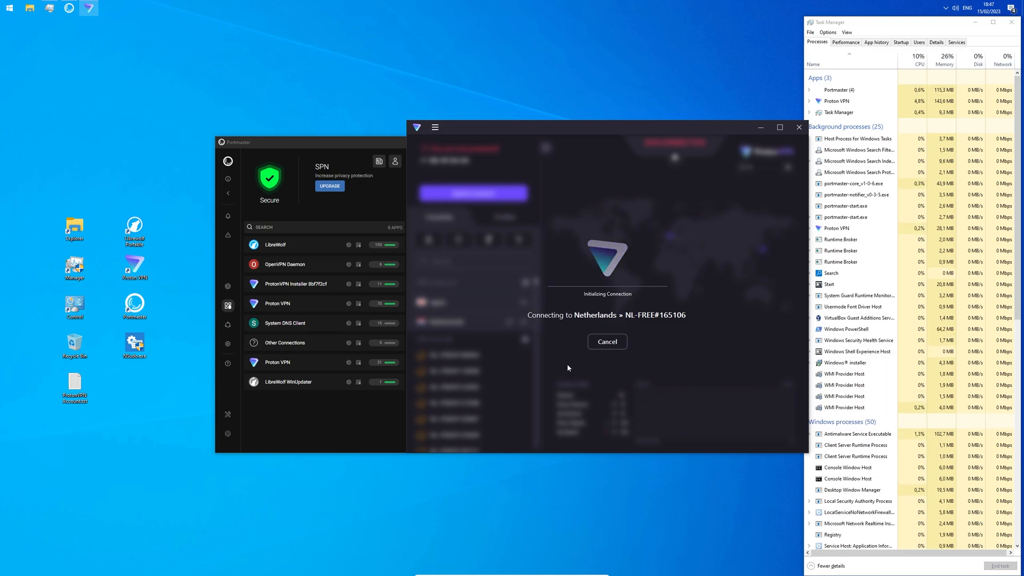
Step: Unblock Other Connections and the WireGuard service in Portmaster, then check Proton VPN
{"action": "left_click", "coordinate": [325, 346]}
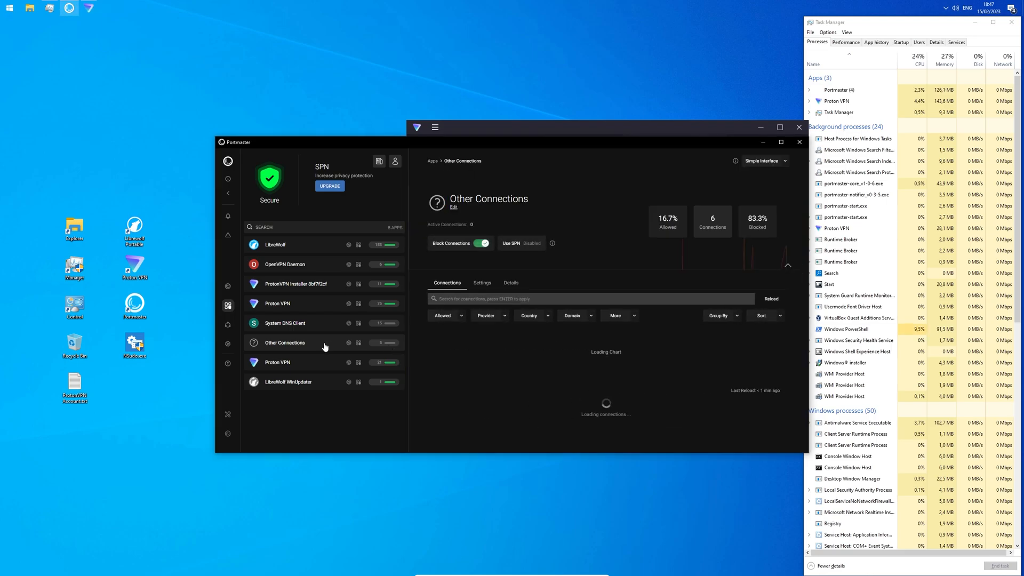
{"action": "left_click", "coordinate": [482, 244]}
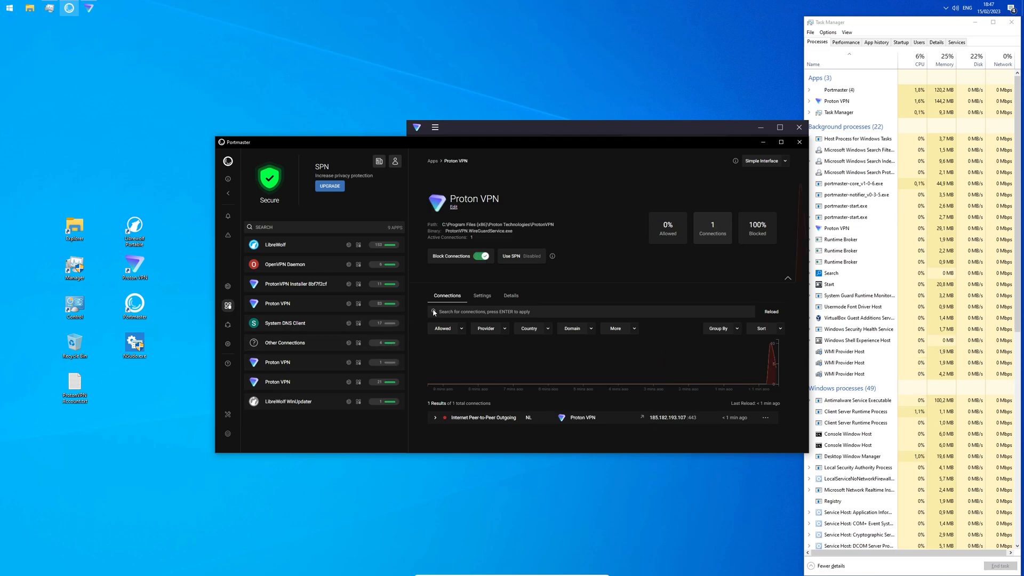
{"action": "left_click", "coordinate": [481, 259]}
{"action": "left_click", "coordinate": [466, 128]}
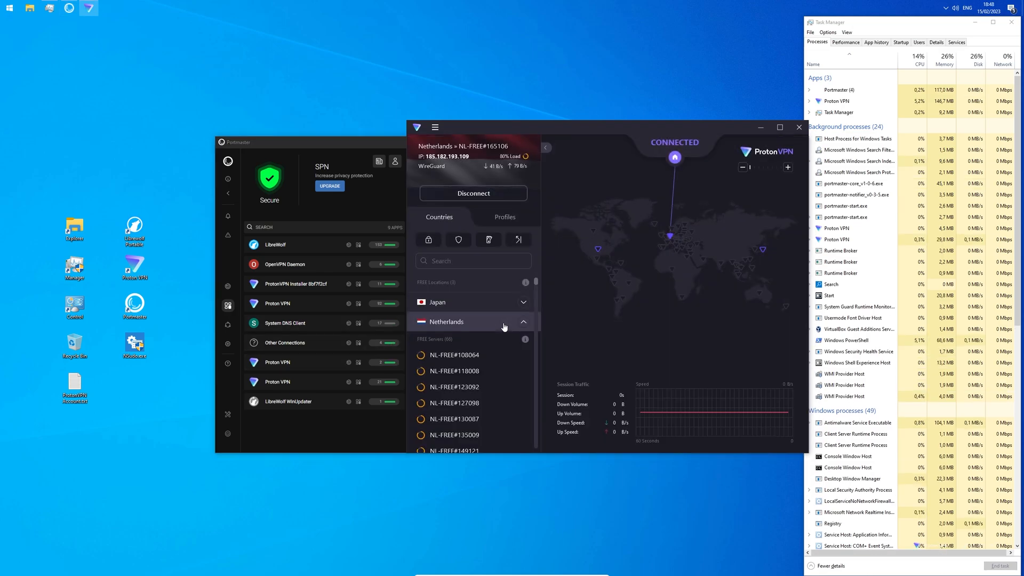